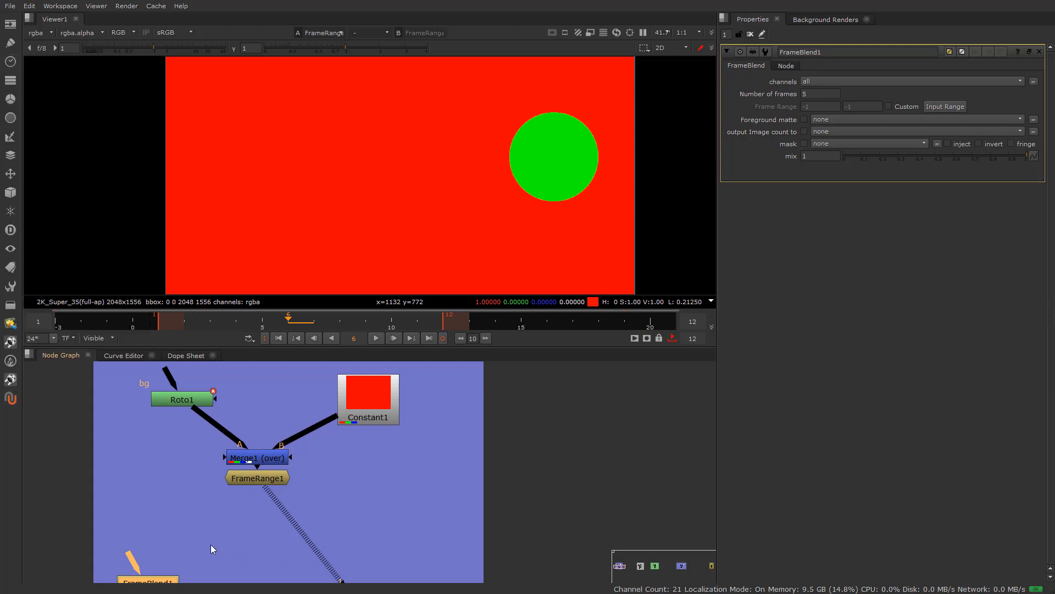
View Roto1's output, open its properties, compare its colour and alpha, and scrub back to frame 1.
{"action": "middle_click_drag", "start_coordinate": [229, 519], "coordinate": [258, 518]}
{"action": "scroll", "coordinate": [231, 504], "scroll_direction": "down", "scroll_amount": 1}
{"action": "left_click", "coordinate": [225, 419]}
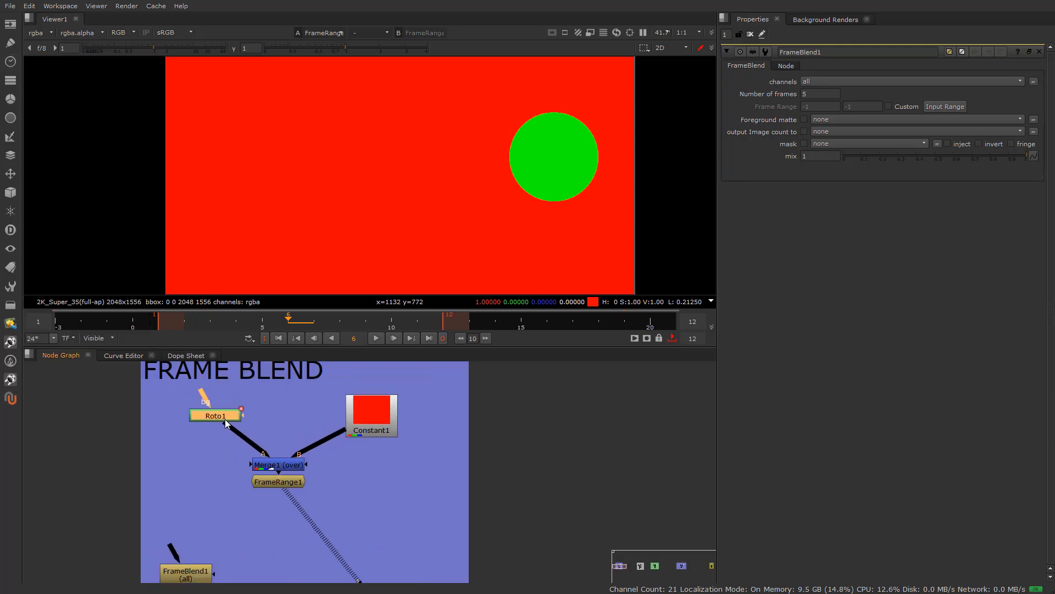
{"action": "key", "text": "1"}
{"action": "double_click", "coordinate": [222, 418]}
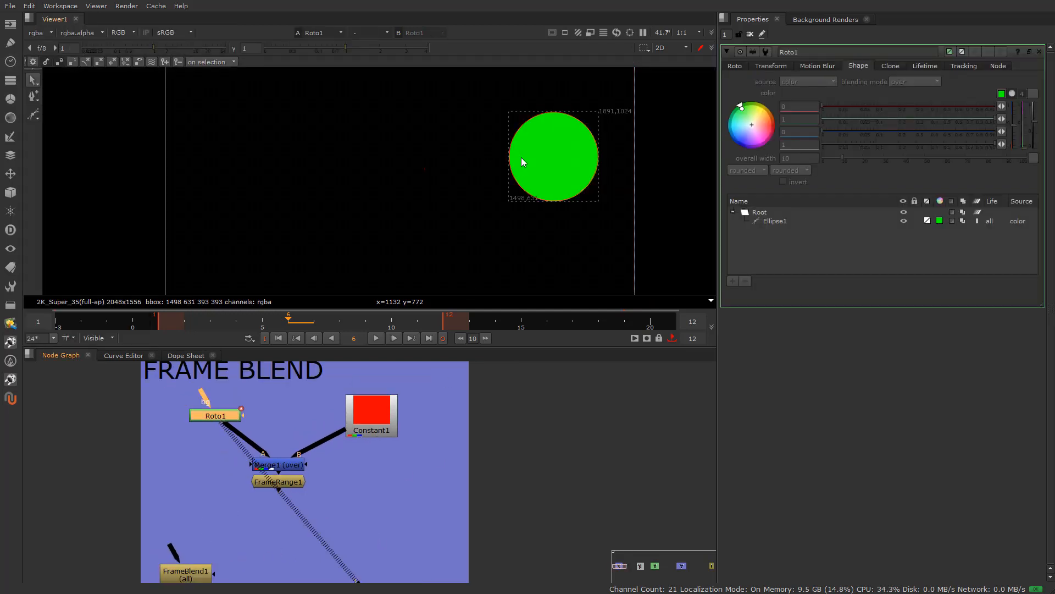
{"action": "key", "text": "a"}
{"action": "key", "text": "a"}
{"action": "key", "text": "a"}
{"action": "key", "text": "a"}
{"action": "left_click_drag", "start_coordinate": [253, 317], "coordinate": [161, 326]}
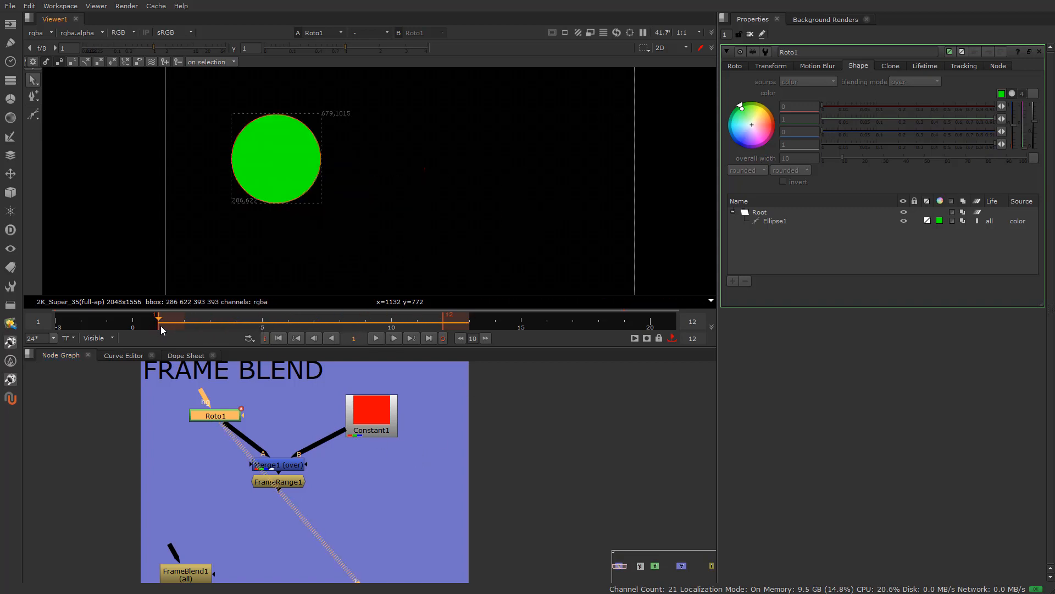
View the Constant1 node's output and compare its colour and alpha channels.
{"action": "left_click", "coordinate": [372, 419]}
{"action": "key", "text": "1"}
{"action": "key", "text": "a"}
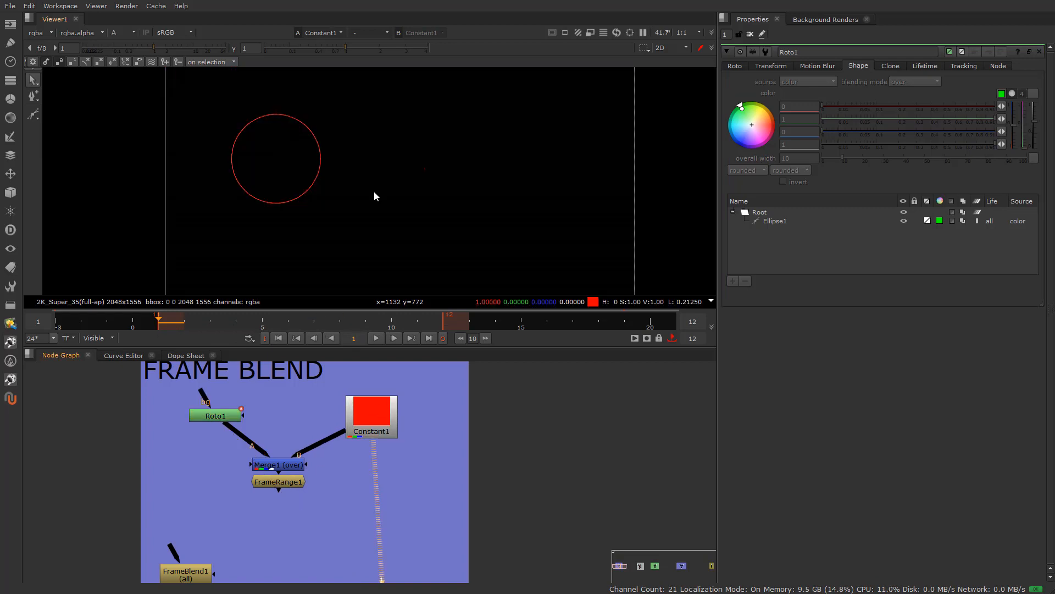
{"action": "key", "text": "a"}
{"action": "key", "text": "a"}
{"action": "key", "text": "a"}
{"action": "key", "text": "a"}
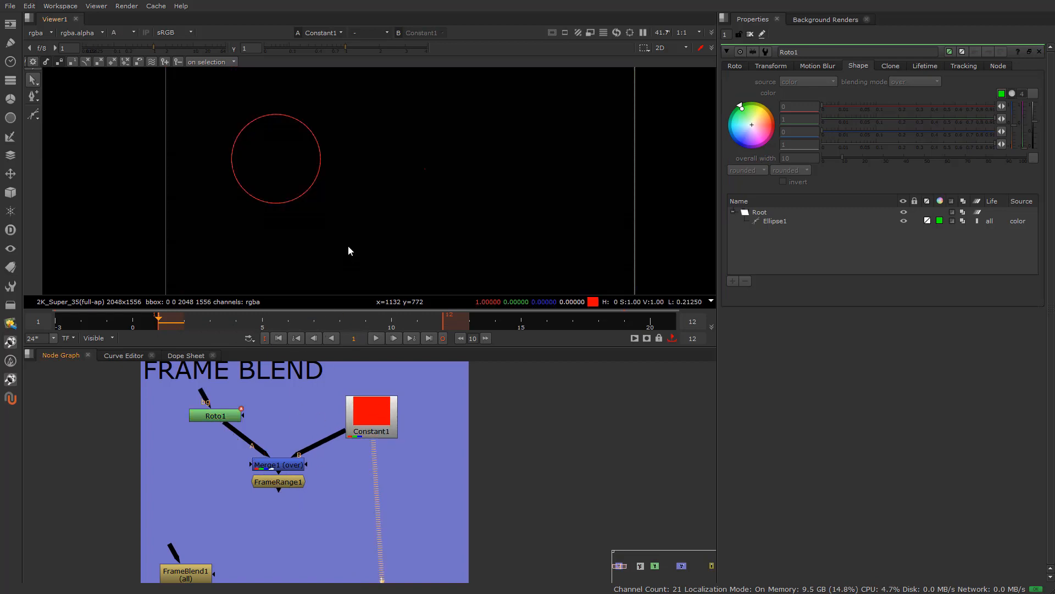
{"action": "key", "text": "a"}
{"action": "key", "text": "a"}
{"action": "key", "text": "a"}
{"action": "key", "text": "a"}
View the outputs of Merge1 and FrameRange1 in turn, scrubbing to frame 2.
{"action": "left_click", "coordinate": [279, 466]}
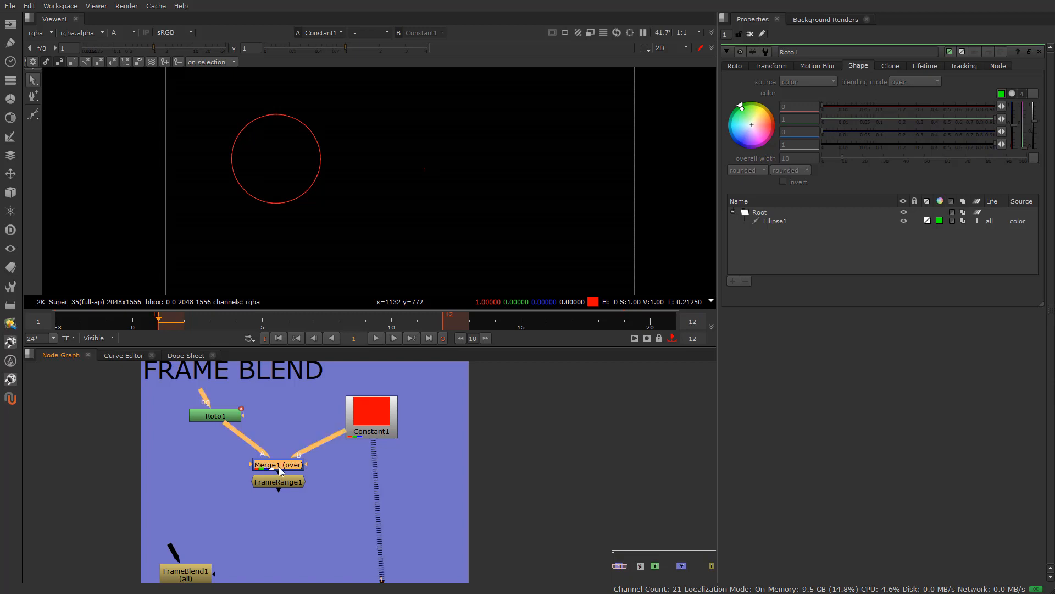
{"action": "key", "text": "1"}
{"action": "left_click_drag", "start_coordinate": [183, 321], "coordinate": [185, 345]}
{"action": "key", "text": "a"}
{"action": "left_click", "coordinate": [278, 483]}
{"action": "key", "text": "1"}
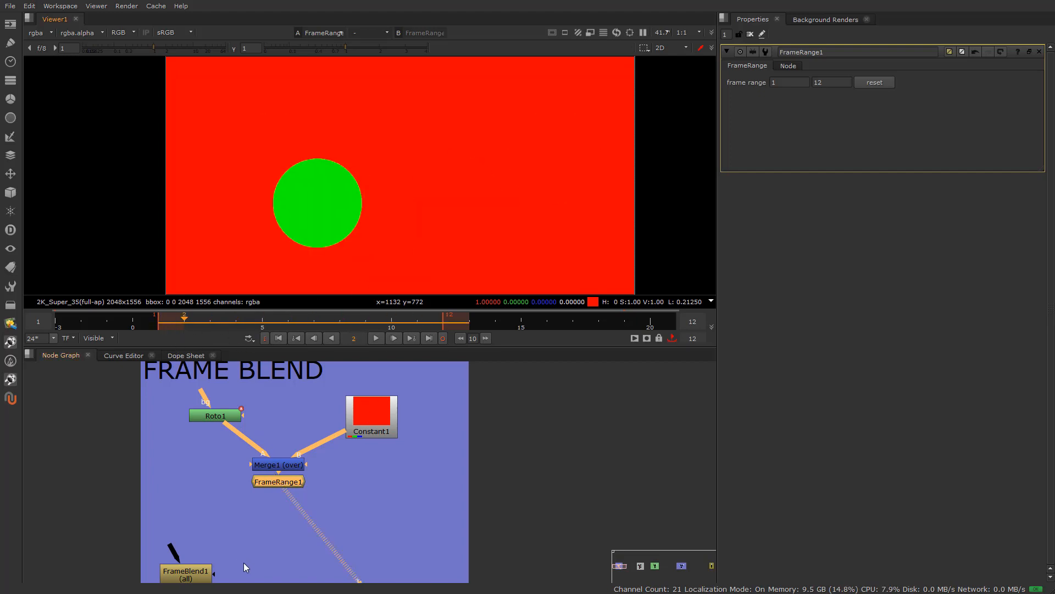
Place FrameBlend1 below FrameRange1, connect its input to FrameRange1, and view the blended output.
{"action": "left_click_drag", "start_coordinate": [196, 577], "coordinate": [292, 558]}
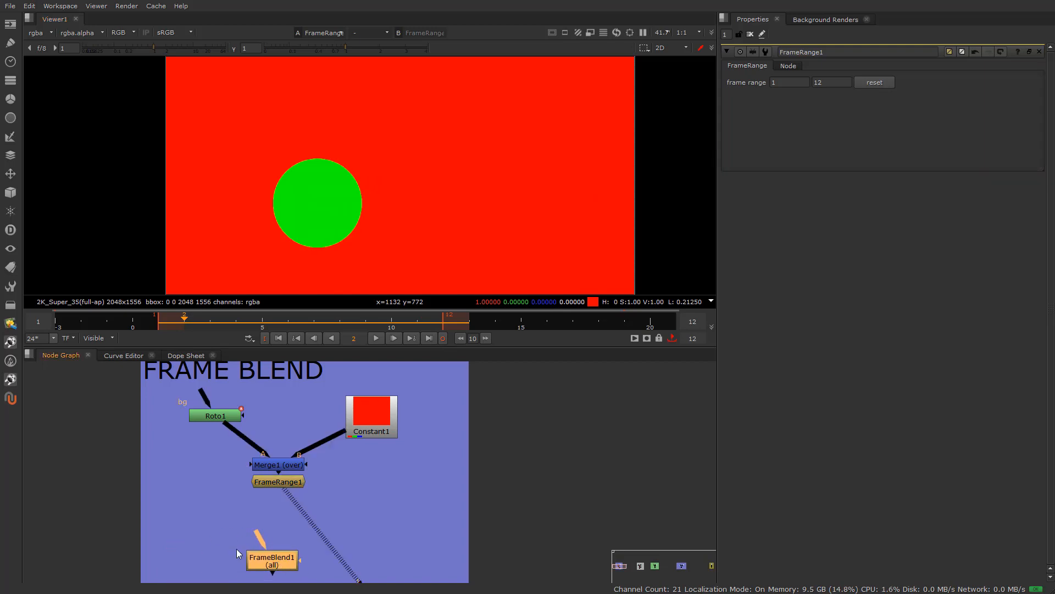
{"action": "scroll", "coordinate": [237, 553], "scroll_direction": "up", "scroll_amount": 2}
{"action": "double_click", "coordinate": [283, 561]}
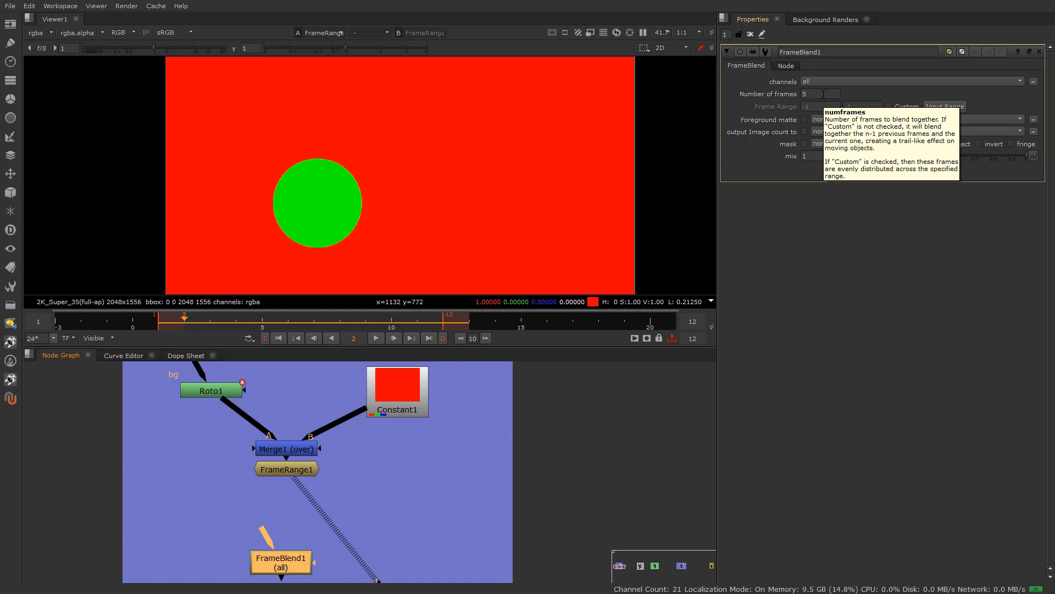
{"action": "left_click_drag", "start_coordinate": [266, 531], "coordinate": [286, 472]}
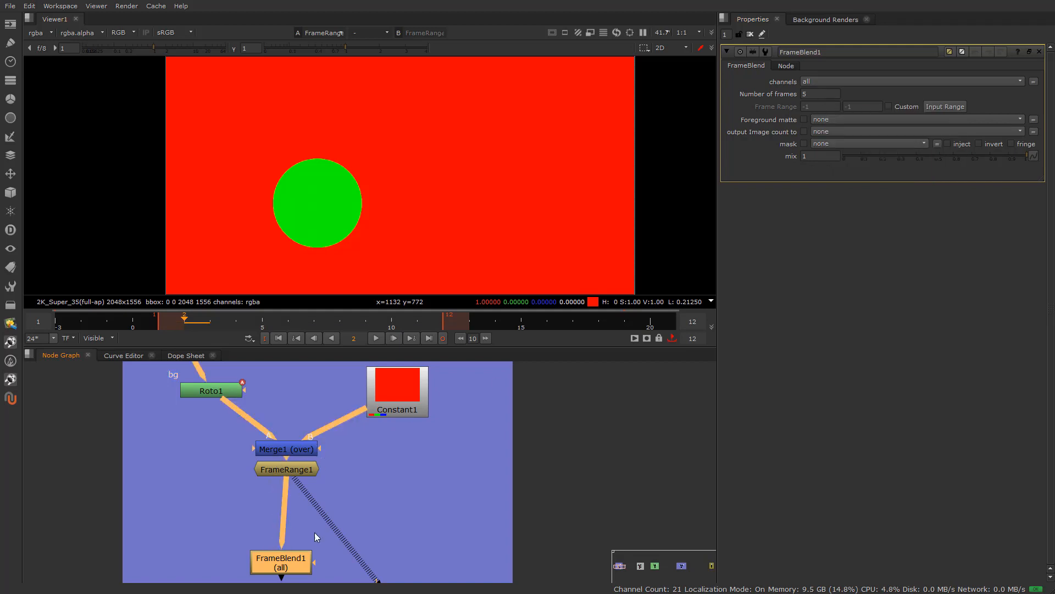
{"action": "left_click_drag", "start_coordinate": [297, 564], "coordinate": [302, 562]}
{"action": "key", "text": "1"}
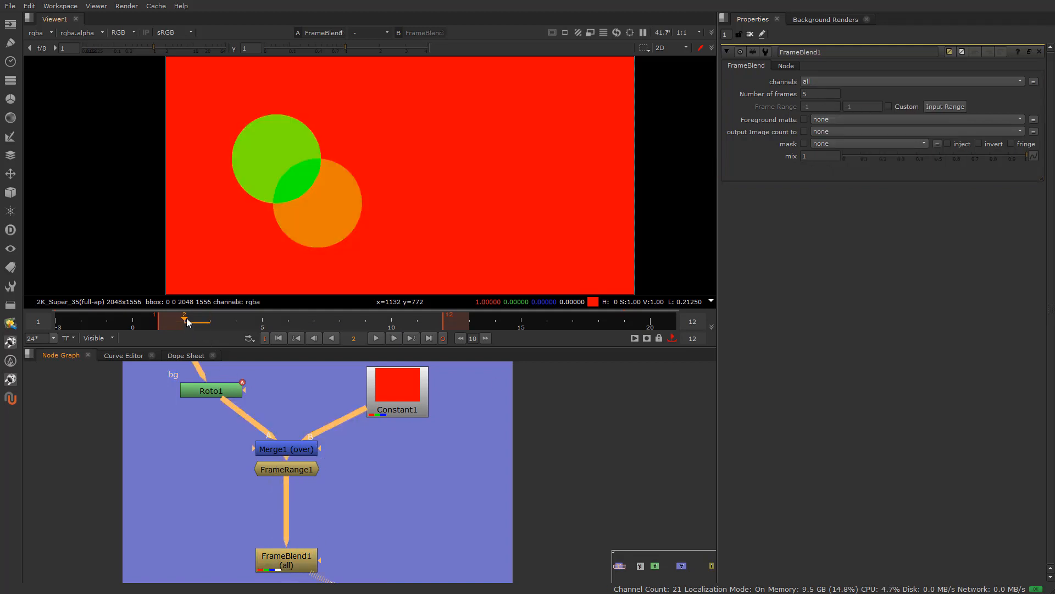
Scrub FrameBlend1's output through frames 1, 2, 5 and 6 to examine how the previous frames are blended.
{"action": "left_click_drag", "start_coordinate": [187, 322], "coordinate": [163, 344]}
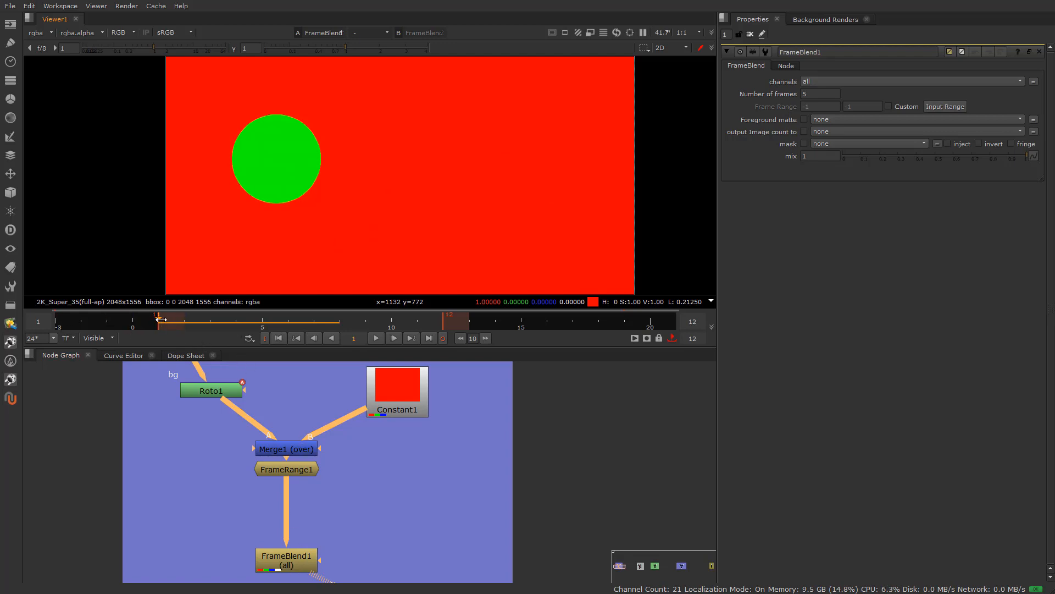
{"action": "left_click", "coordinate": [142, 329]}
{"action": "left_click_drag", "start_coordinate": [142, 329], "coordinate": [90, 328]}
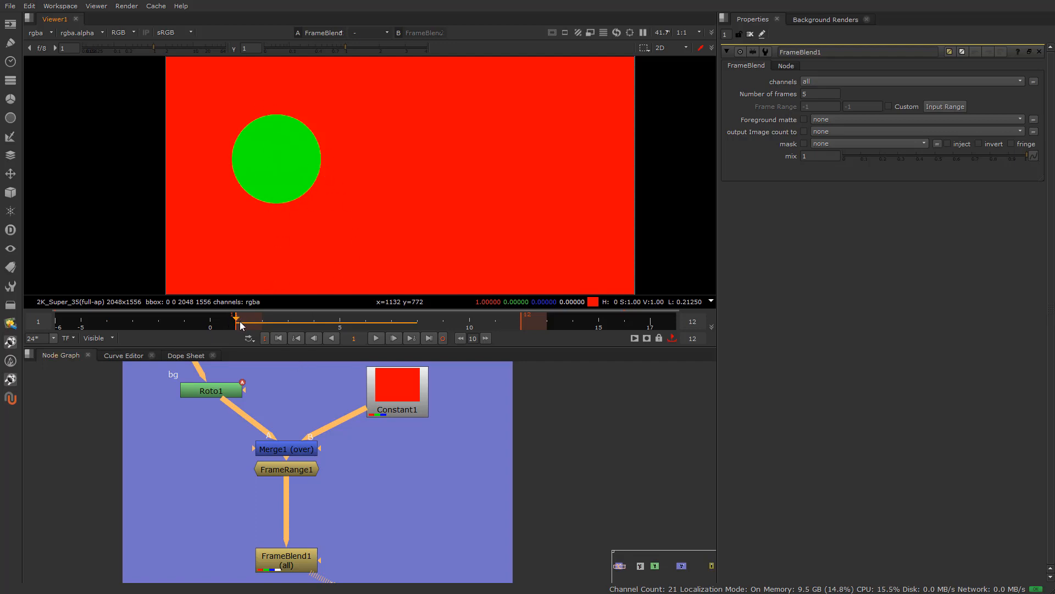
{"action": "mouse_move", "coordinate": [239, 323]}
{"action": "left_mouse_down"}
{"action": "mouse_move", "coordinate": [266, 331]}
{"action": "mouse_move", "coordinate": [239, 331]}
{"action": "left_mouse_up"}
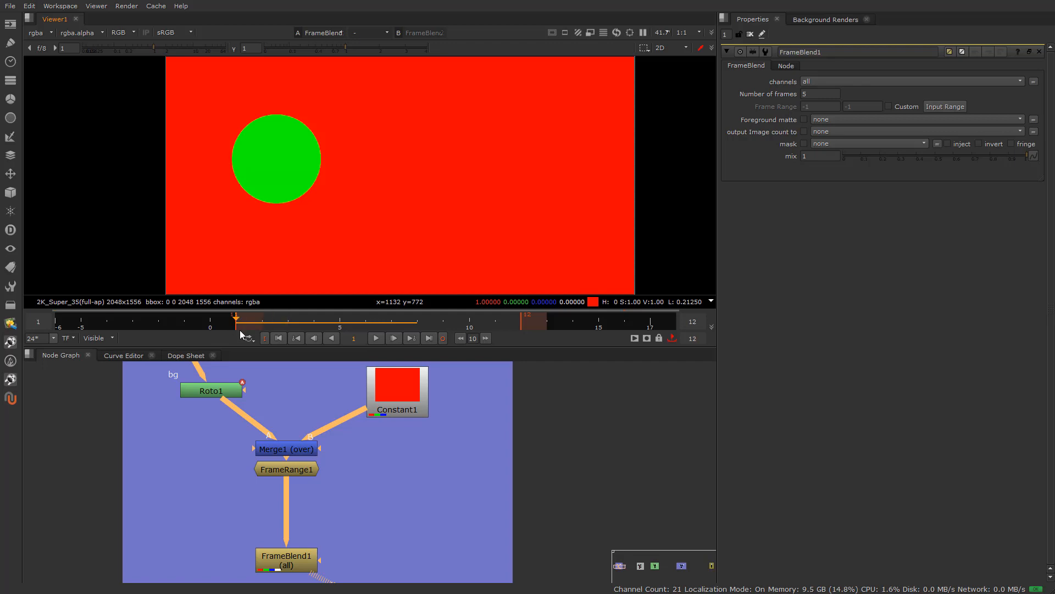
{"action": "left_click", "coordinate": [269, 322]}
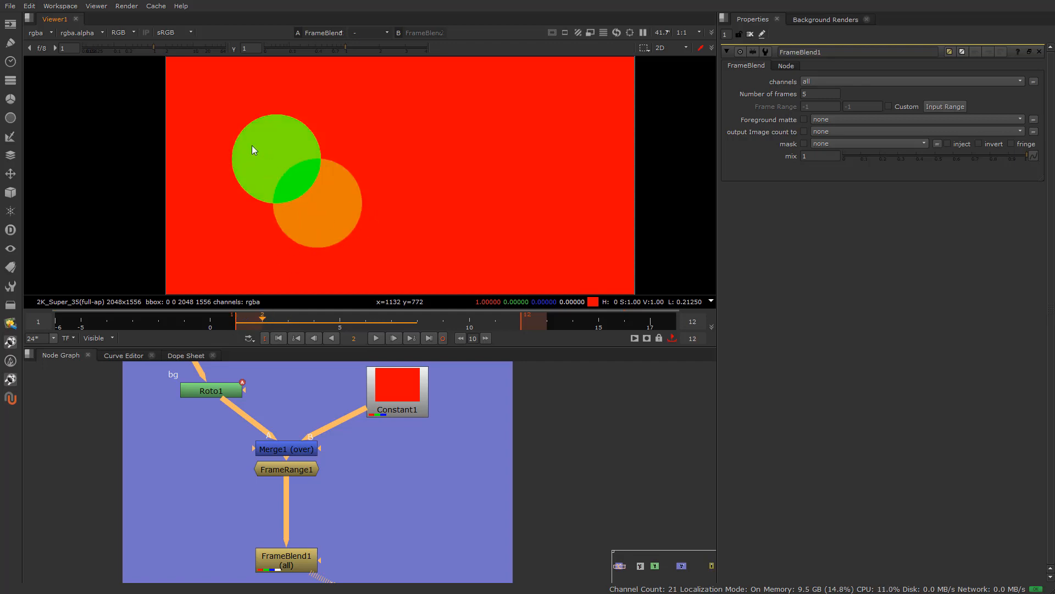
{"action": "mouse_move", "coordinate": [271, 323]}
{"action": "left_mouse_down"}
{"action": "mouse_move", "coordinate": [246, 321]}
{"action": "mouse_move", "coordinate": [263, 322]}
{"action": "left_mouse_up"}
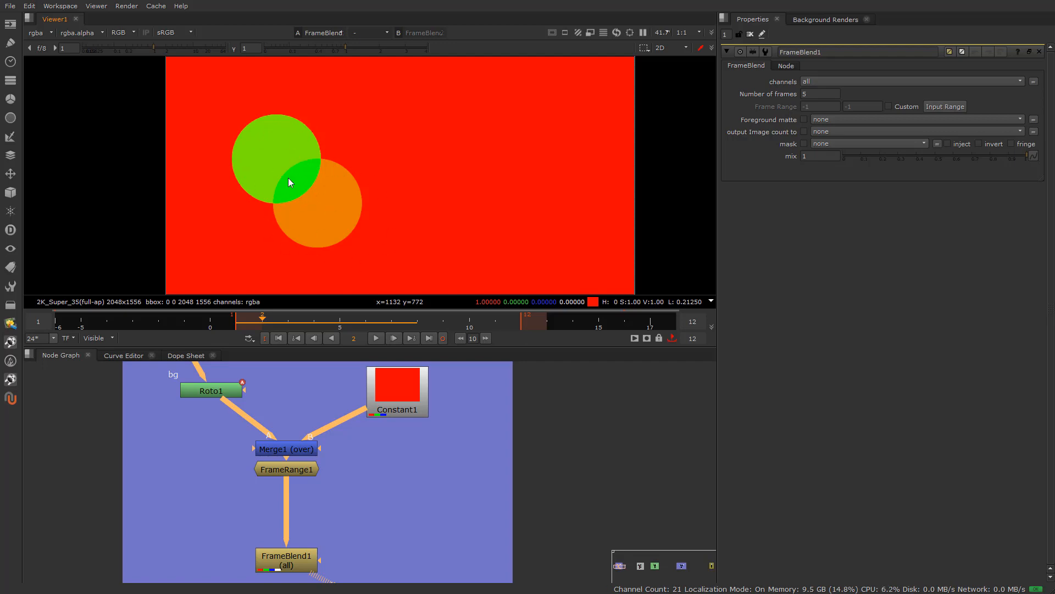
{"action": "left_click", "coordinate": [340, 322]}
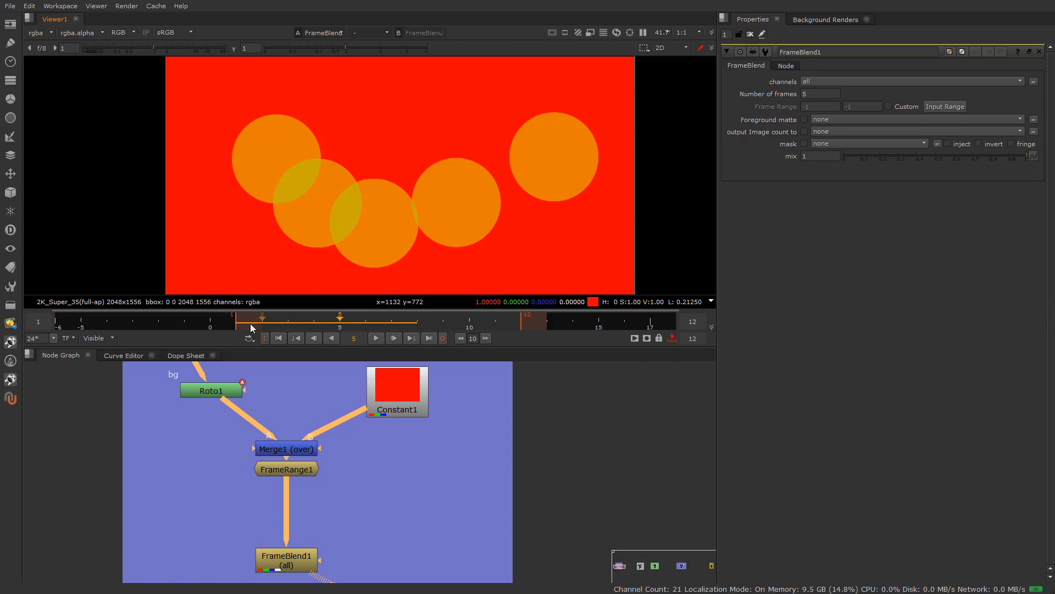
{"action": "left_click", "coordinate": [361, 325]}
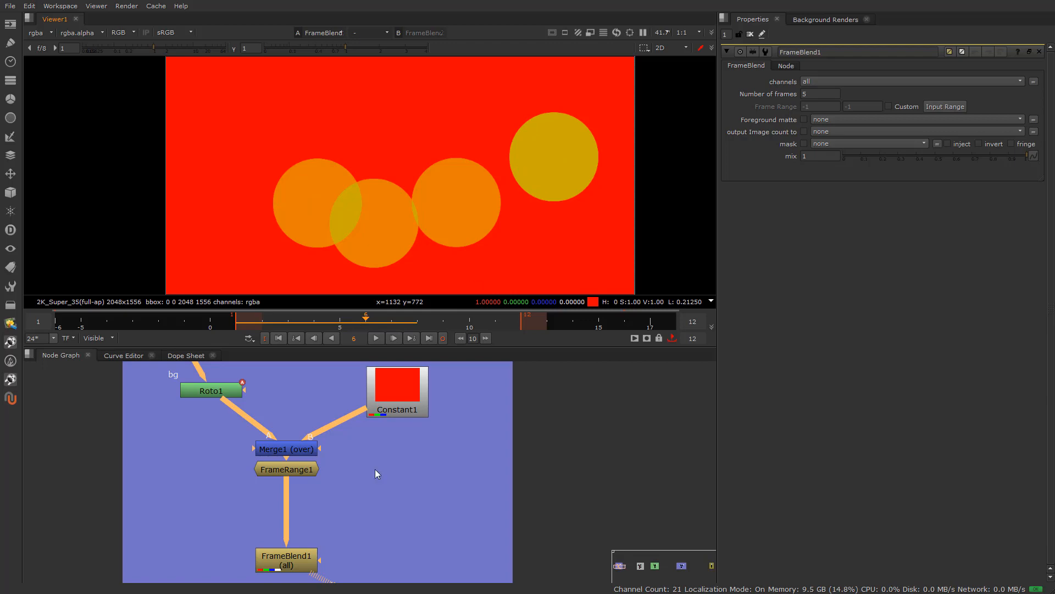
Disable and re-enable FrameBlend1 to compare its effect at frame 6, and scrub back to frames 4 and 5.
{"action": "left_click", "coordinate": [277, 557]}
{"action": "key", "text": "d"}
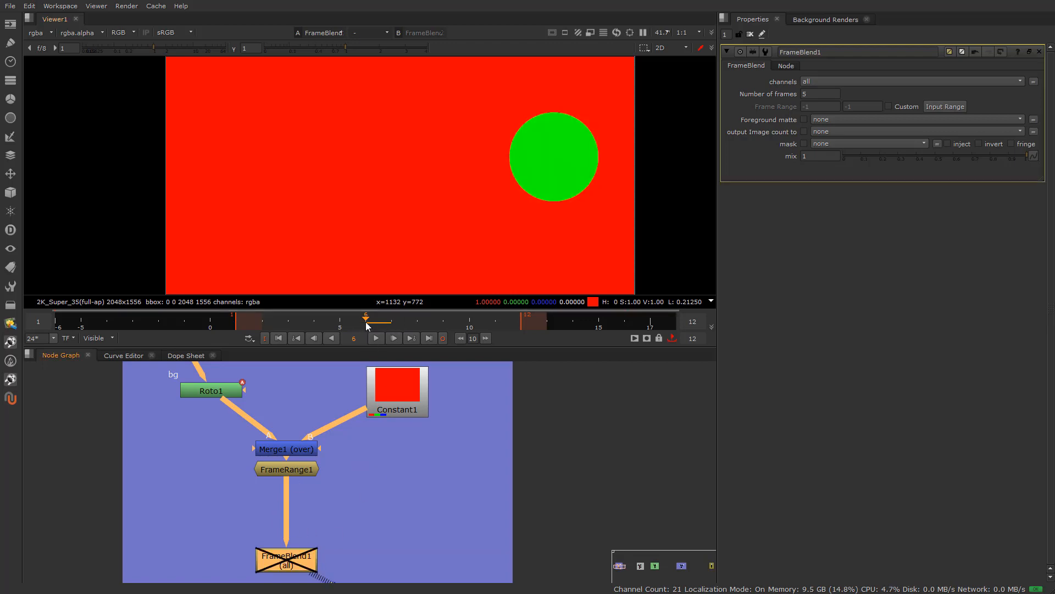
{"action": "left_click", "coordinate": [348, 326]}
{"action": "left_click", "coordinate": [348, 326]}
{"action": "left_click", "coordinate": [281, 566]}
{"action": "key", "text": "d"}
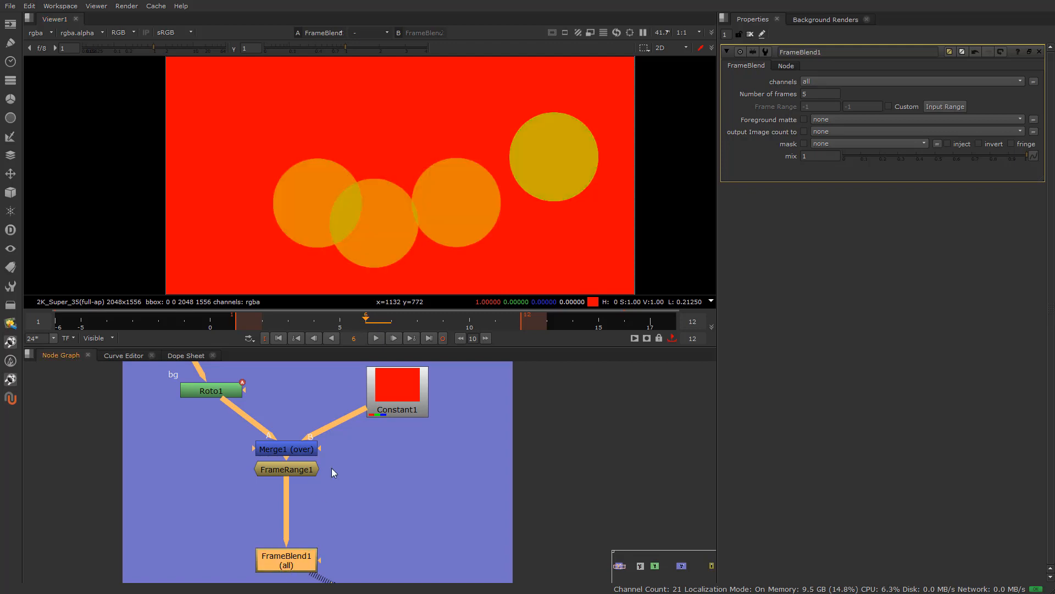
{"action": "left_click_drag", "start_coordinate": [334, 325], "coordinate": [303, 329]}
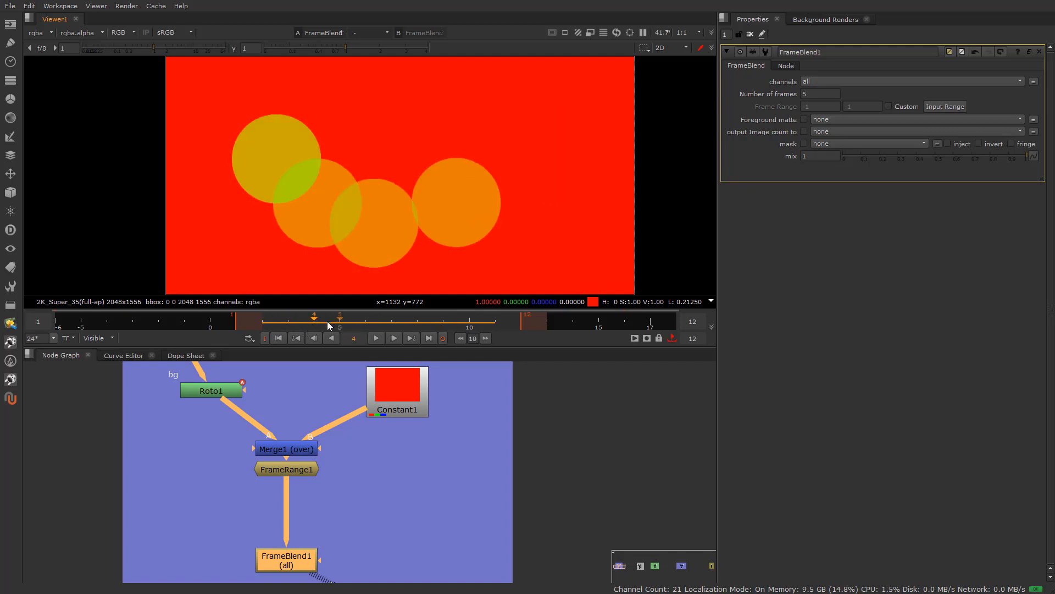
{"action": "left_click", "coordinate": [328, 325]}
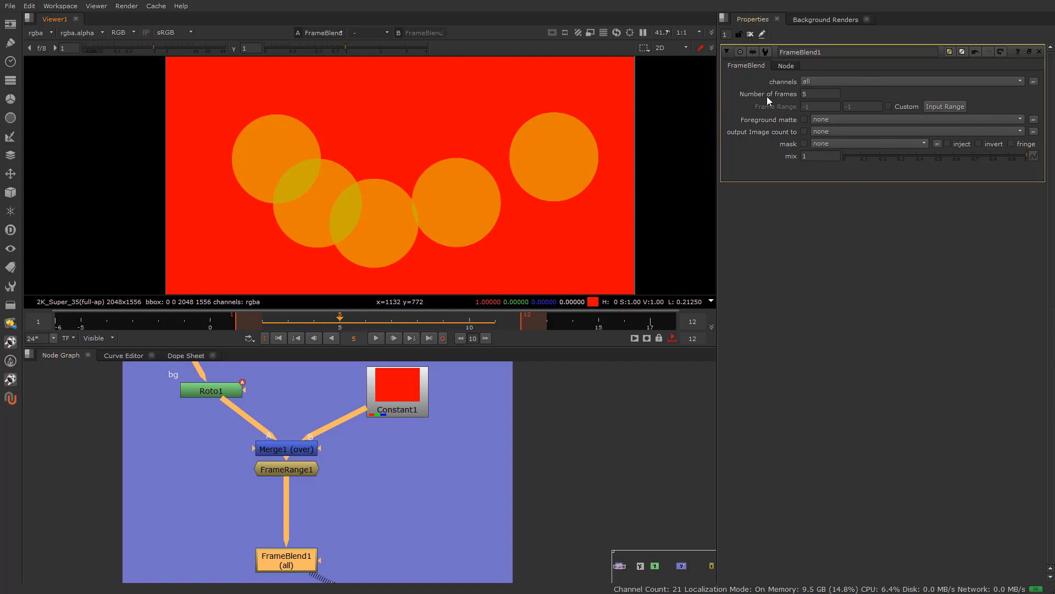
Switch FrameBlend1 to a custom frame range of 1 to 5 and check the blend at frame 3.
{"action": "left_click", "coordinate": [889, 106]}
{"action": "left_click", "coordinate": [819, 107]}
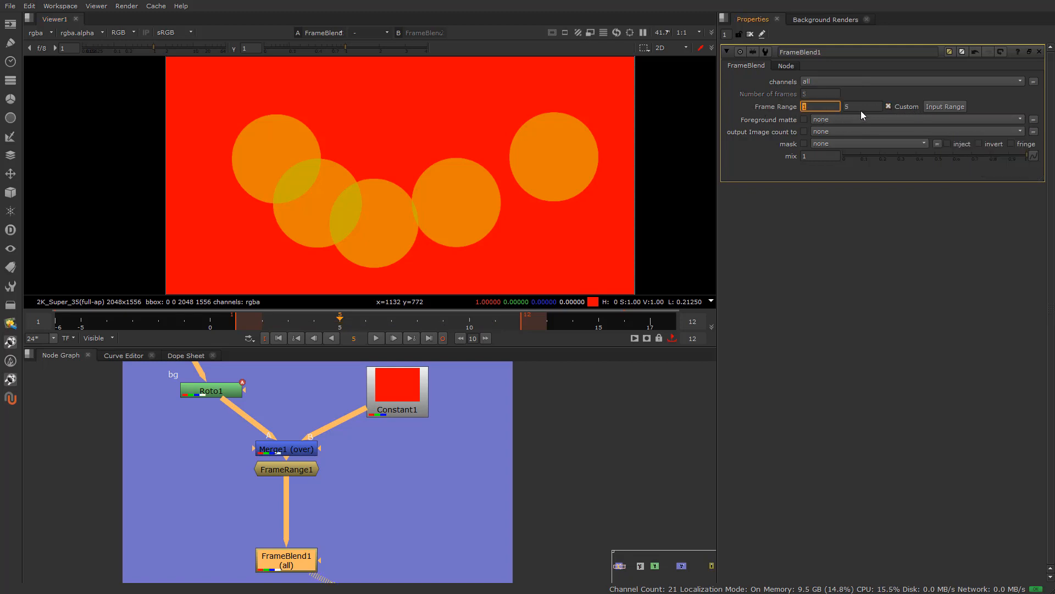
{"action": "mouse_move", "coordinate": [261, 325]}
{"action": "left_mouse_down"}
{"action": "mouse_move", "coordinate": [412, 326]}
{"action": "mouse_move", "coordinate": [263, 324]}
{"action": "mouse_move", "coordinate": [288, 328]}
{"action": "left_mouse_up"}
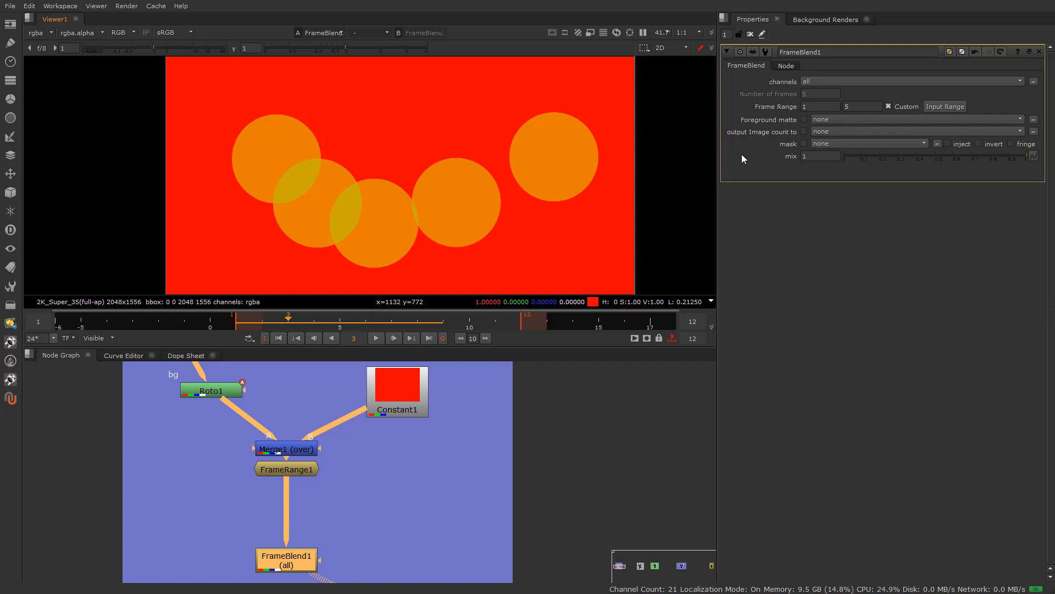
Set the end of FrameBlend1's custom frame range to 12.
{"action": "left_click", "coordinate": [852, 107]}
{"action": "type", "text": "12"}
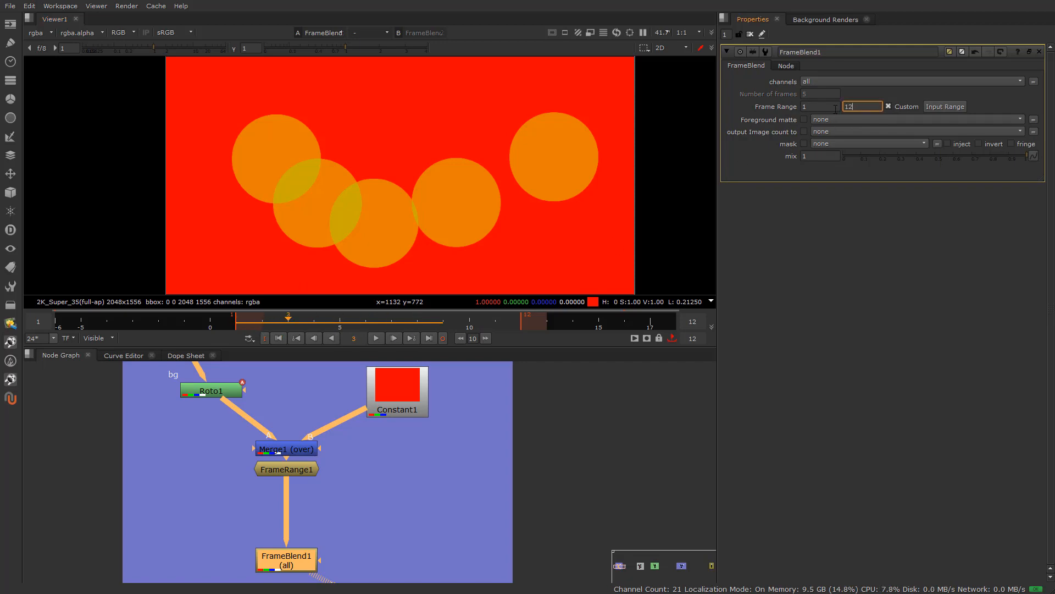
{"action": "left_click", "coordinate": [835, 108]}
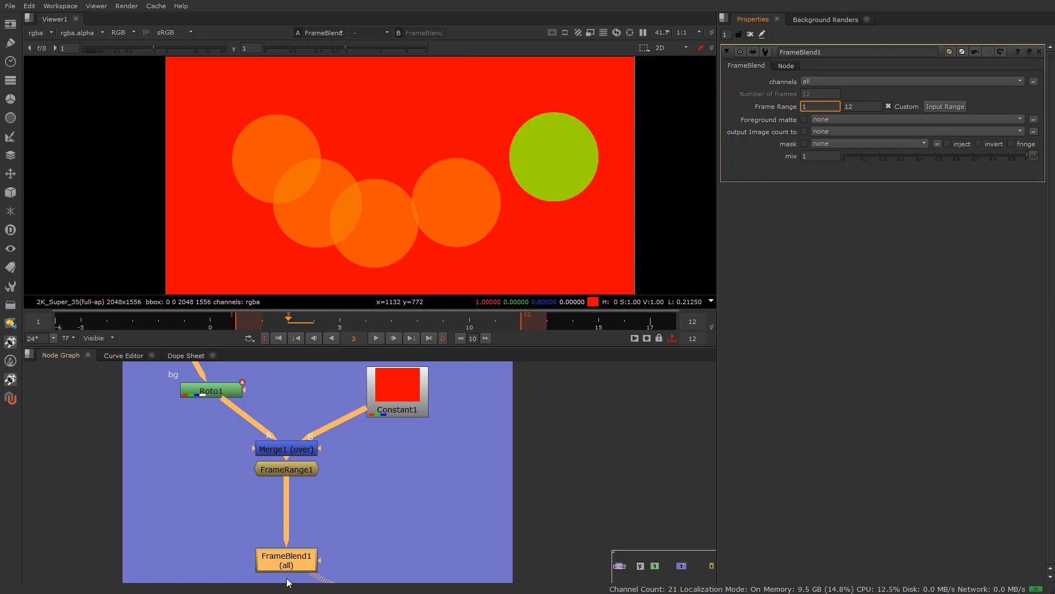
Temporarily disable FrameBlend1 to examine the unblended animation through frame 12, and enable it again.
{"action": "key", "text": "d"}
{"action": "left_click_drag", "start_coordinate": [301, 325], "coordinate": [467, 329]}
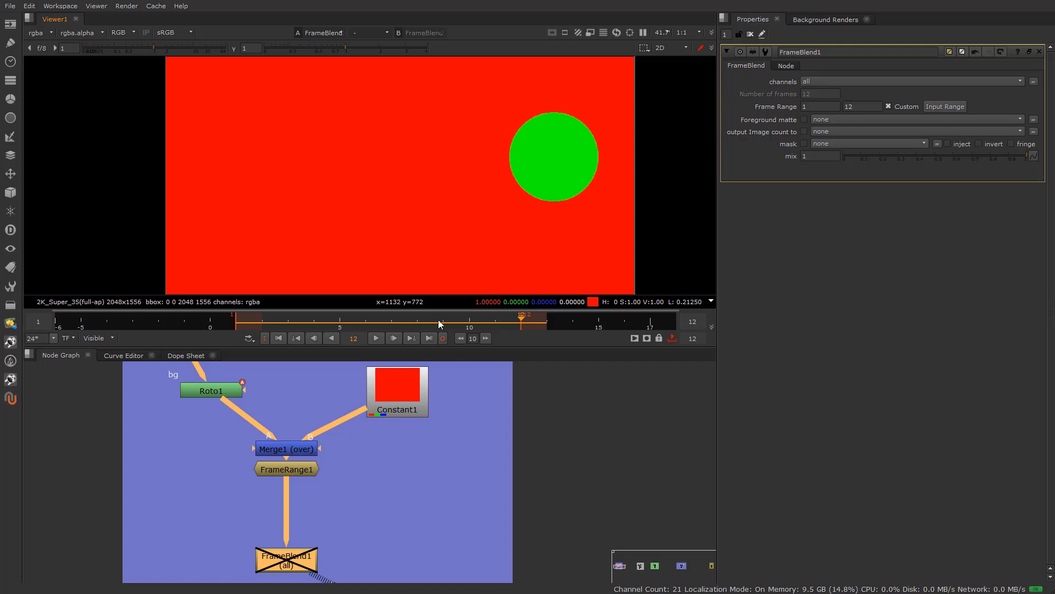
{"action": "key", "text": "d"}
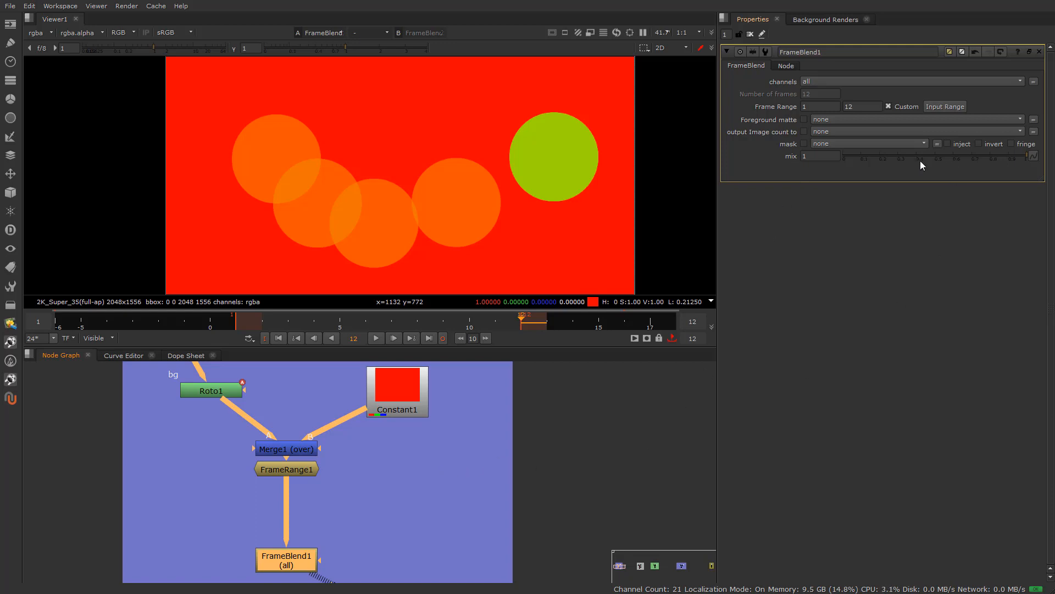
Add a new Roto node beside FrameBlend1 and connect it to FrameBlend1's mask input.
{"action": "left_click", "coordinate": [389, 532]}
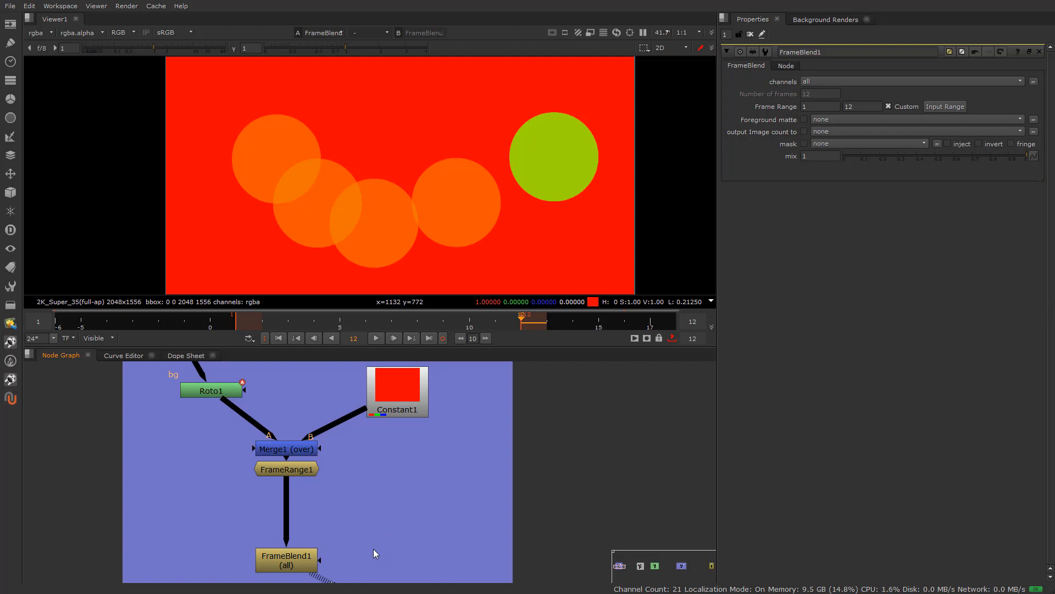
{"action": "key", "text": "o"}
{"action": "left_click_drag", "start_coordinate": [379, 555], "coordinate": [430, 560]}
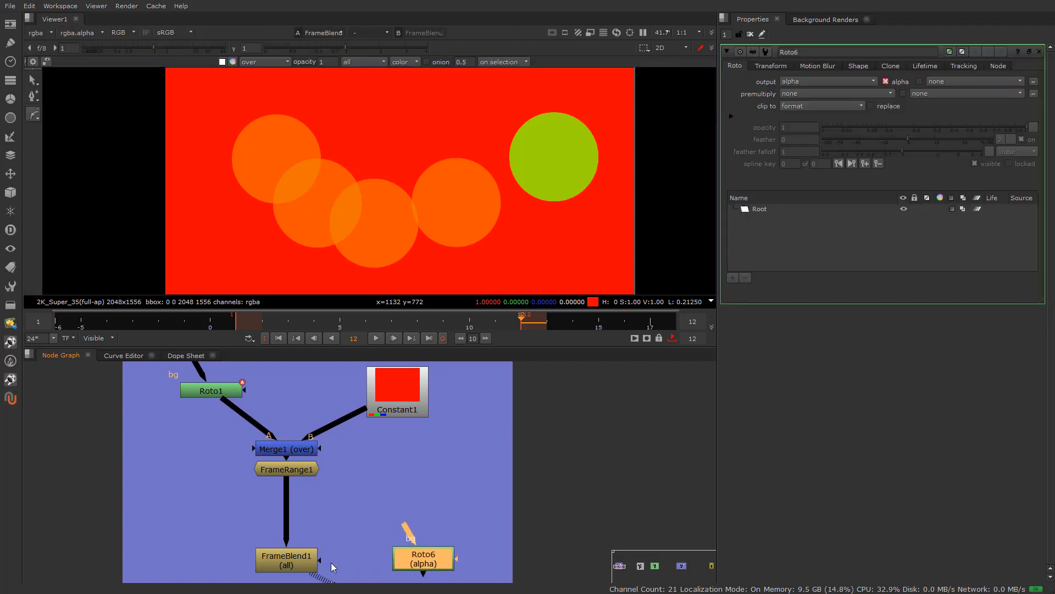
{"action": "left_click_drag", "start_coordinate": [321, 561], "coordinate": [409, 558]}
Draw a closed five-point Bezier mask around the blended circles in the middle of the image.
{"action": "left_click_drag", "start_coordinate": [280, 211], "coordinate": [339, 110]}
{"action": "left_click", "coordinate": [434, 106]}
{"action": "left_click", "coordinate": [469, 237]}
{"action": "left_click", "coordinate": [362, 288]}
{"action": "left_click", "coordinate": [280, 210]}
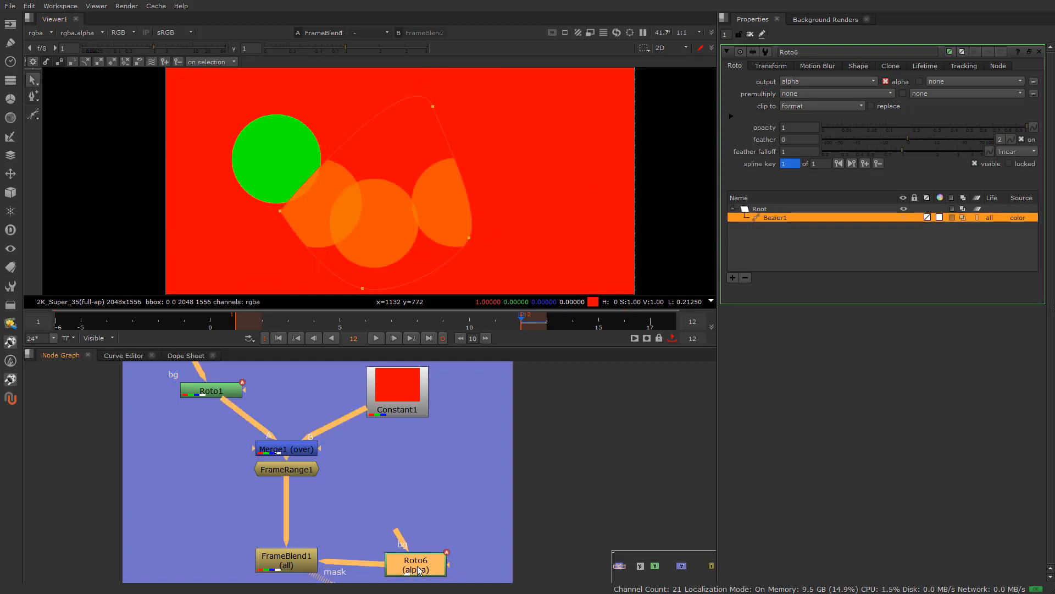
View ColorBars2 in the CLEAN PLATE (WORKING) node group and open Roto4's properties.
{"action": "scroll", "coordinate": [484, 513], "scroll_direction": "down", "scroll_amount": 5}
{"action": "middle_click_drag", "start_coordinate": [484, 513], "coordinate": [278, 497]}
{"action": "scroll", "coordinate": [349, 530], "scroll_direction": "up", "scroll_amount": 4}
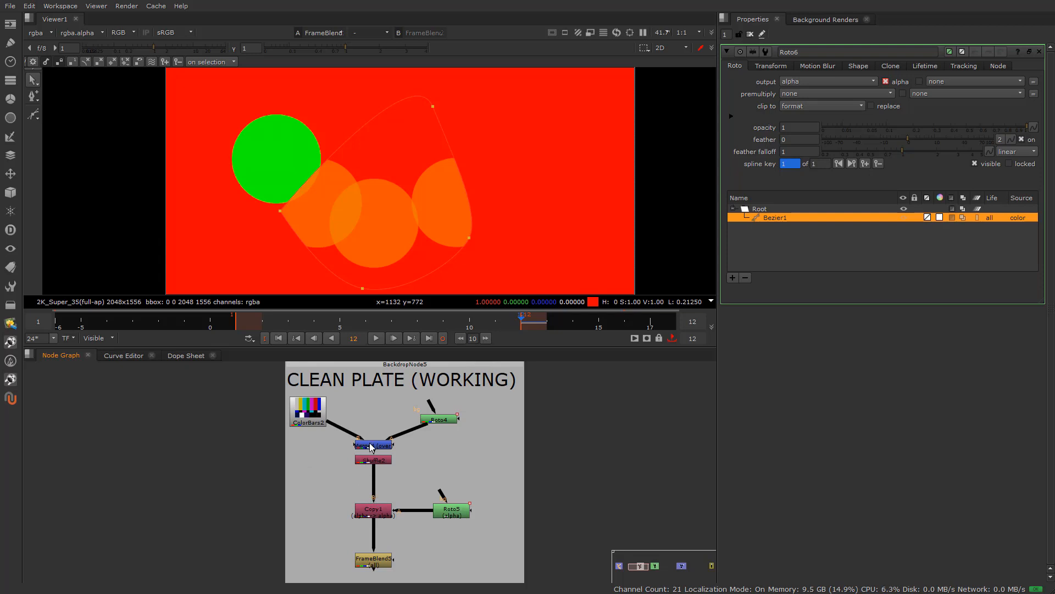
{"action": "left_click", "coordinate": [317, 421]}
{"action": "key", "text": "1"}
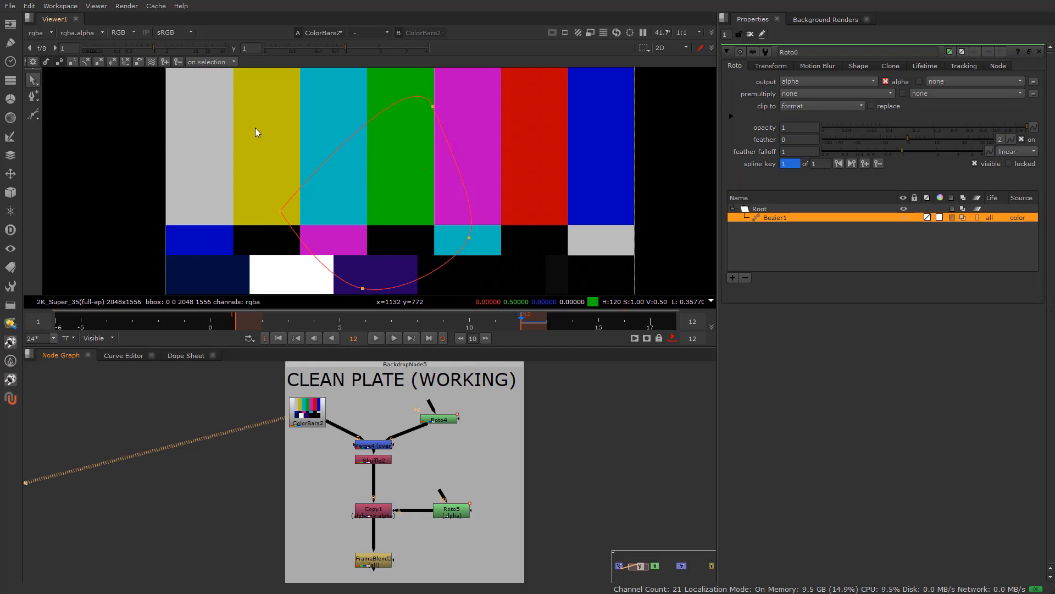
{"action": "double_click", "coordinate": [319, 419]}
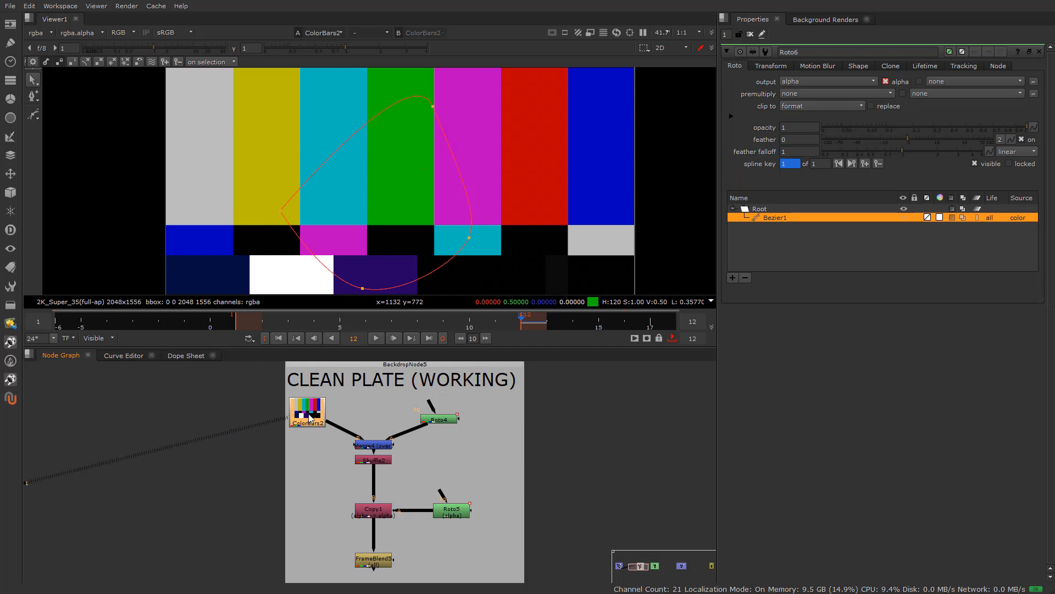
{"action": "scroll", "coordinate": [446, 426], "scroll_direction": "up", "scroll_amount": 2}
{"action": "double_click", "coordinate": [443, 418]}
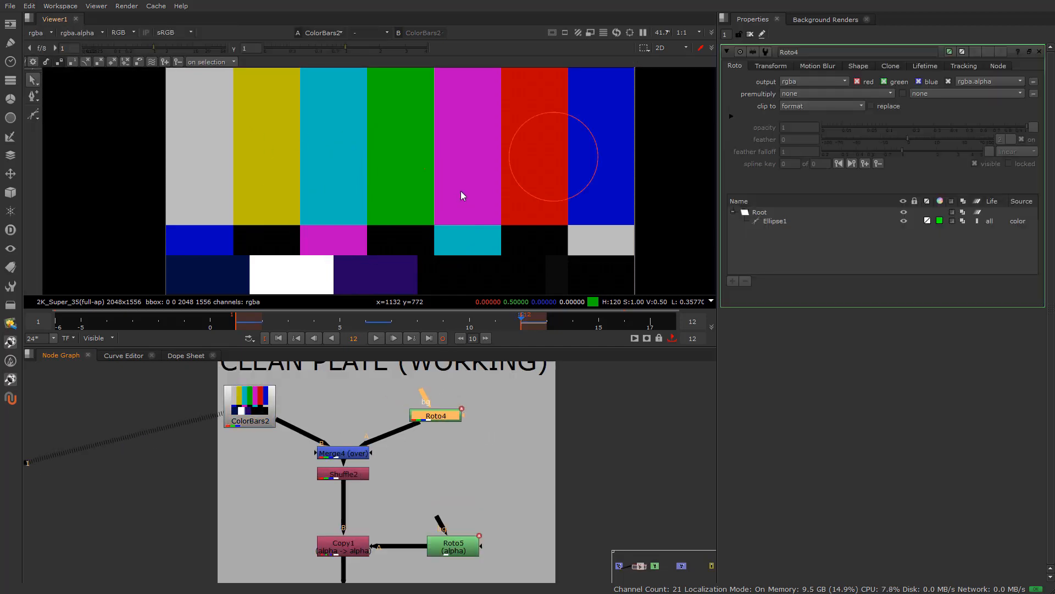
View Roto4's output and scrub through its circle animation, stopping at frame 8.
{"action": "key", "text": "1"}
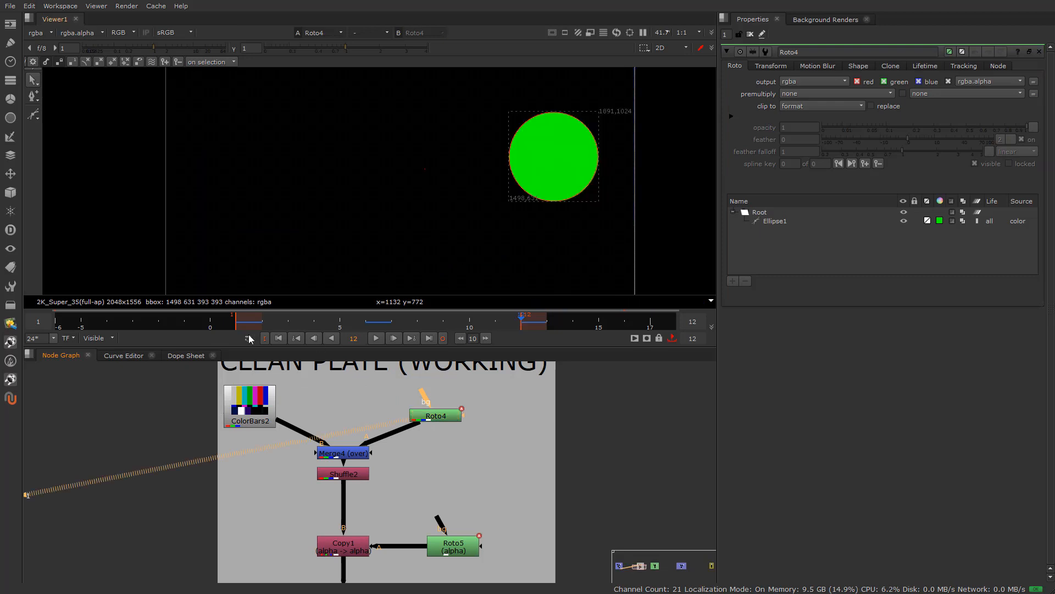
{"action": "mouse_move", "coordinate": [256, 326]}
{"action": "left_mouse_down"}
{"action": "mouse_move", "coordinate": [397, 328]}
{"action": "mouse_move", "coordinate": [246, 333]}
{"action": "left_mouse_up"}
{"action": "left_click_drag", "start_coordinate": [352, 334], "coordinate": [418, 320]}
View Merge4, scrub the circle moving over the color bars to frame 9, and check the merged alpha channel.
{"action": "left_click", "coordinate": [342, 456]}
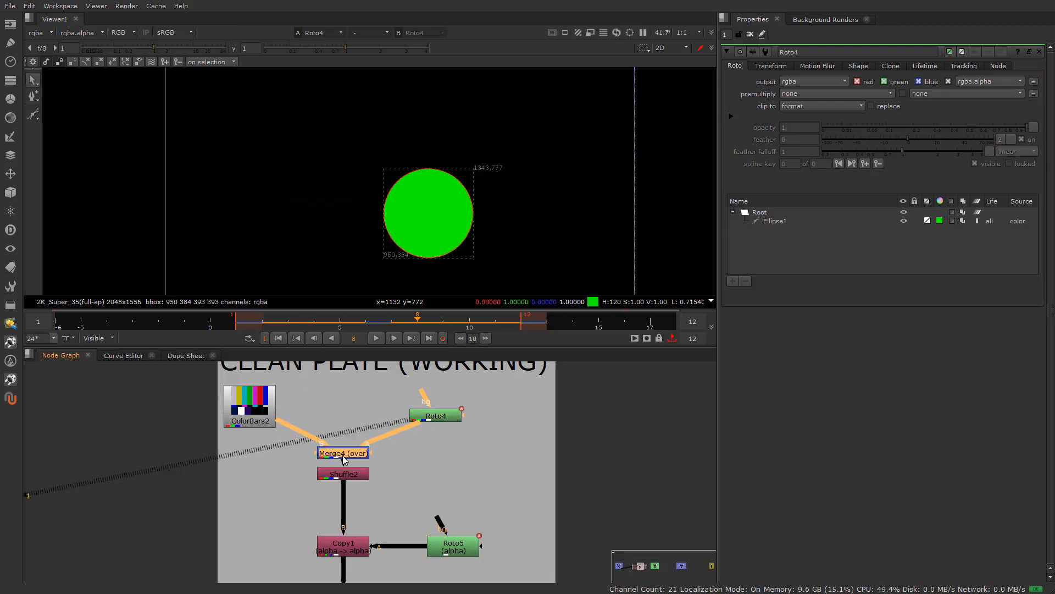
{"action": "key", "text": "1"}
{"action": "left_click_drag", "start_coordinate": [286, 317], "coordinate": [443, 324]}
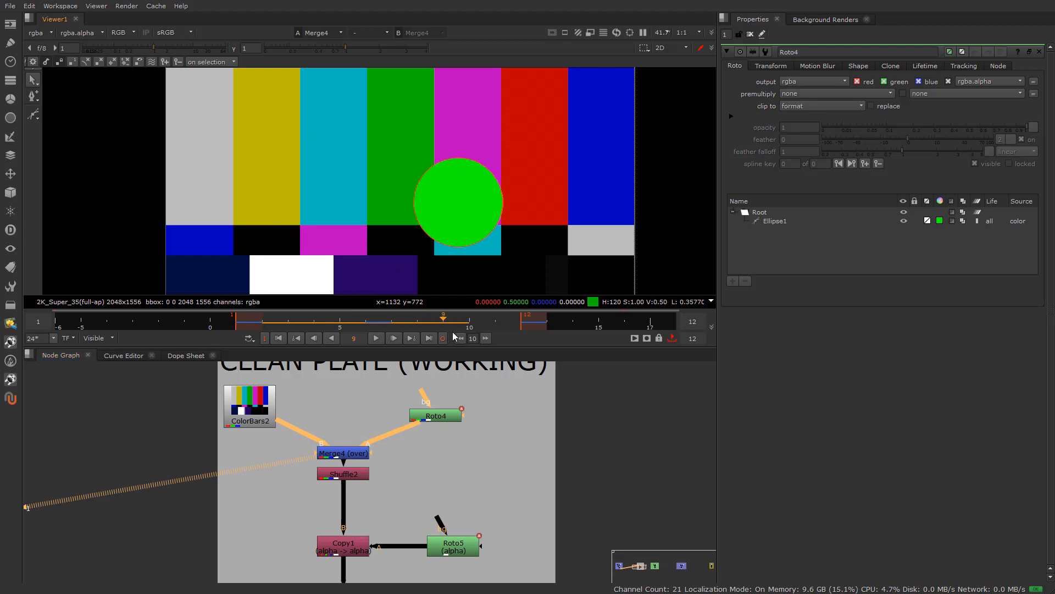
{"action": "key", "text": "a"}
{"action": "key", "text": "a"}
View Shuffle2, open its properties, and examine its alpha channel and color output across the frames.
{"action": "left_click", "coordinate": [349, 476]}
{"action": "key", "text": "1"}
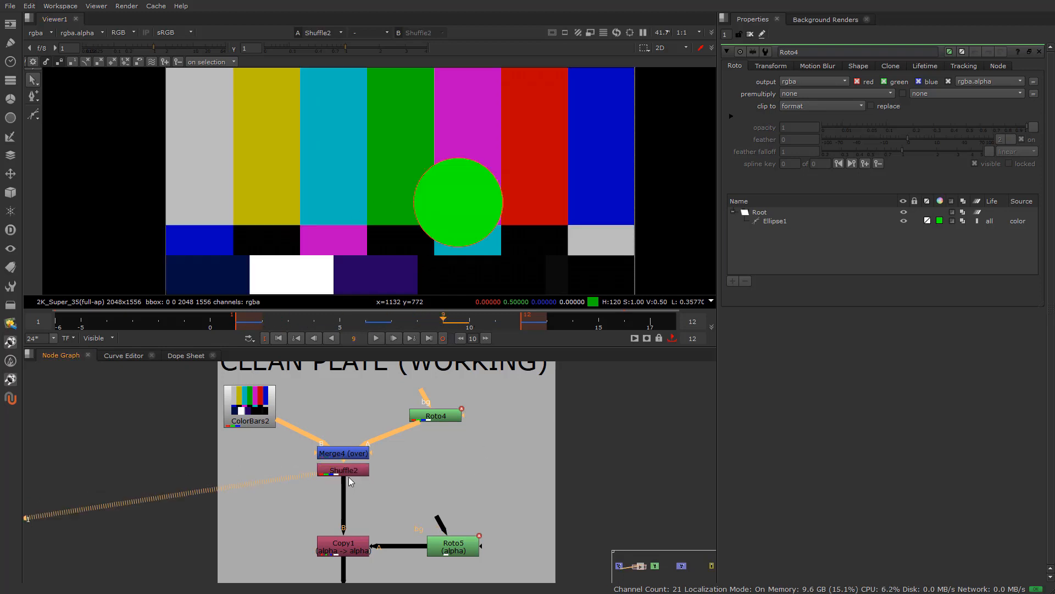
{"action": "double_click", "coordinate": [349, 474]}
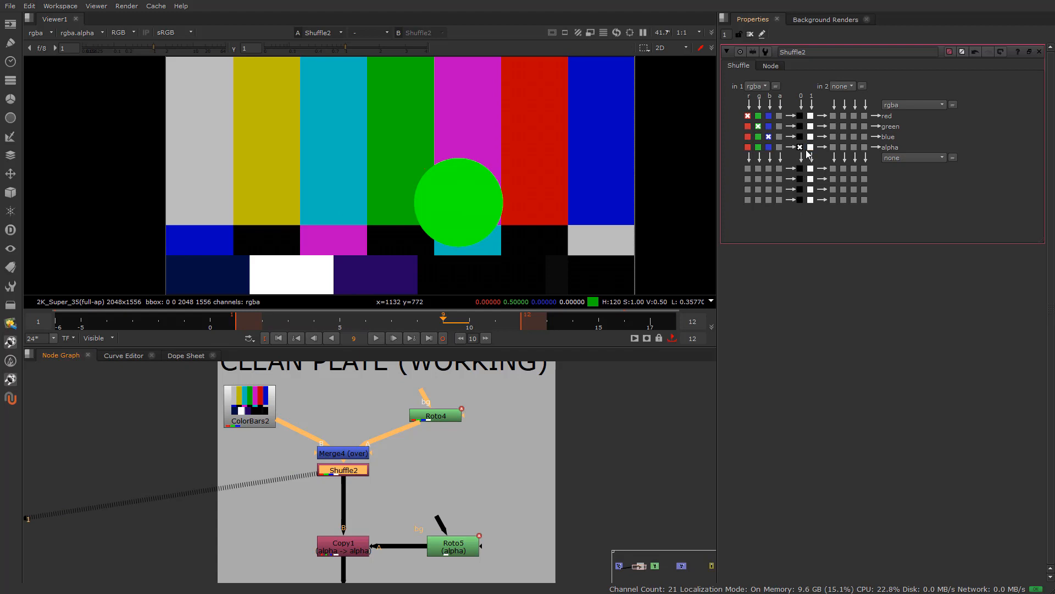
{"action": "key", "text": "a"}
{"action": "key", "text": "a"}
{"action": "key", "text": "a"}
{"action": "key", "text": "a"}
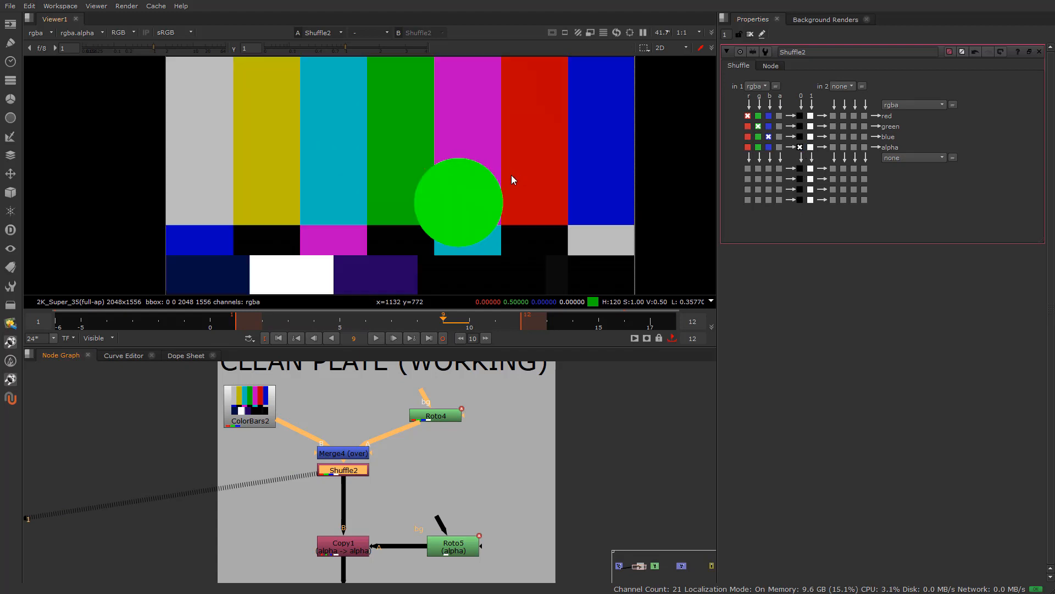
{"action": "left_click_drag", "start_coordinate": [239, 325], "coordinate": [444, 327]}
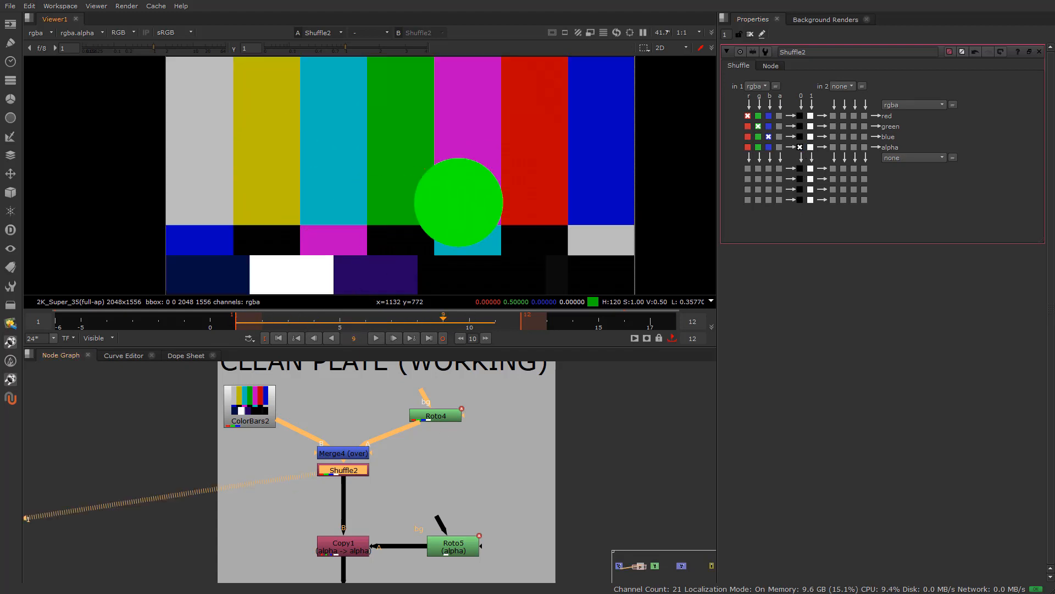
Open Roto5's properties and scrub to frame 8 to compare its ellipse with the moving circle.
{"action": "middle_click_drag", "start_coordinate": [355, 535], "coordinate": [355, 526]}
{"action": "scroll", "coordinate": [356, 528], "scroll_direction": "up", "scroll_amount": 3}
{"action": "left_click", "coordinate": [352, 509]}
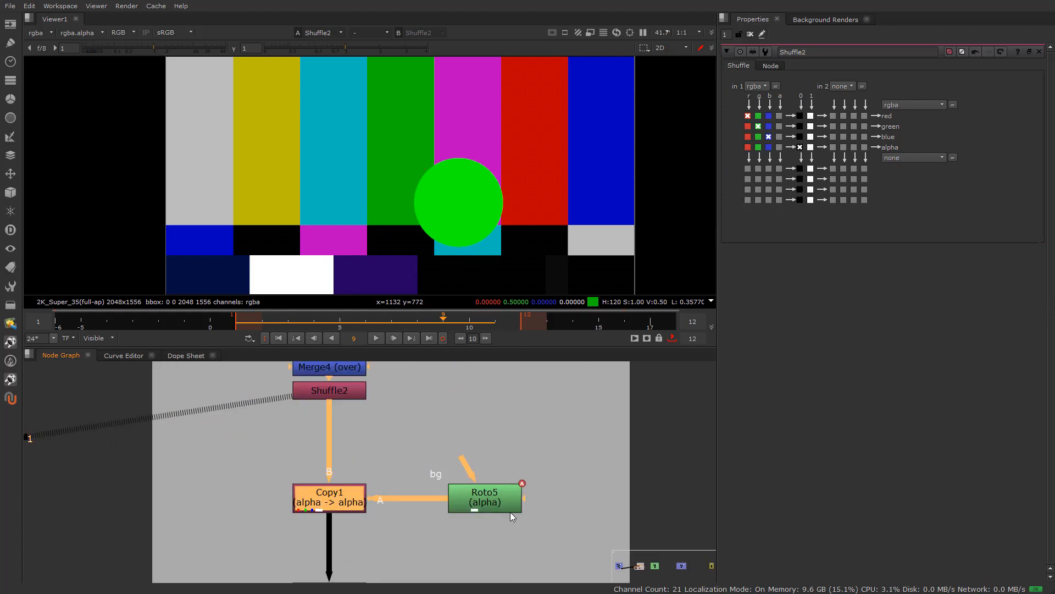
{"action": "left_click", "coordinate": [495, 504]}
{"action": "double_click", "coordinate": [493, 503]}
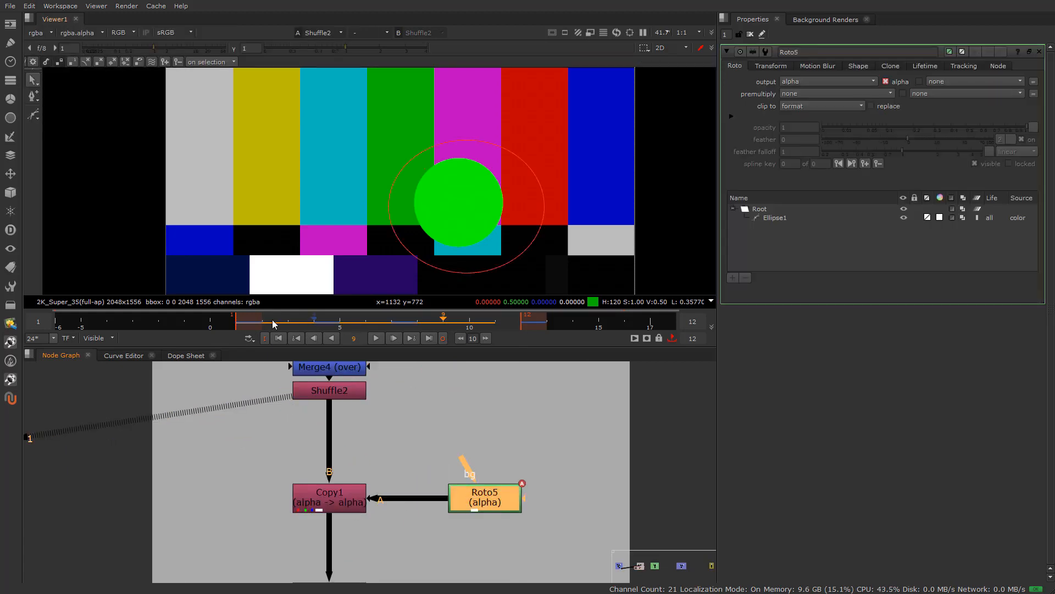
{"action": "left_click_drag", "start_coordinate": [272, 322], "coordinate": [416, 324]}
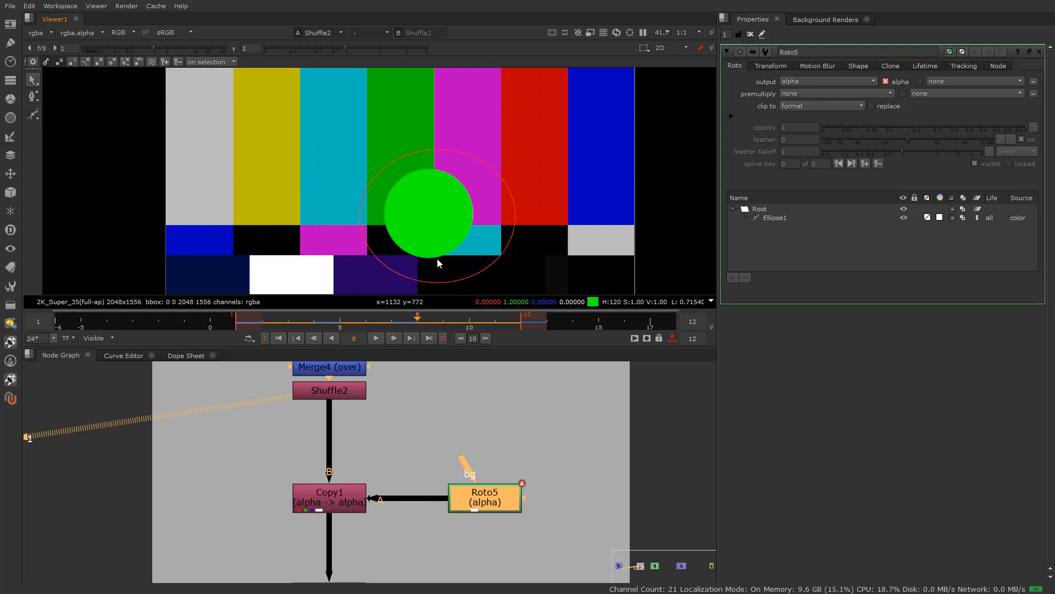
View Copy1 and switch between its alpha channel and color image to examine the matte copied from Roto5.
{"action": "left_click", "coordinate": [331, 500]}
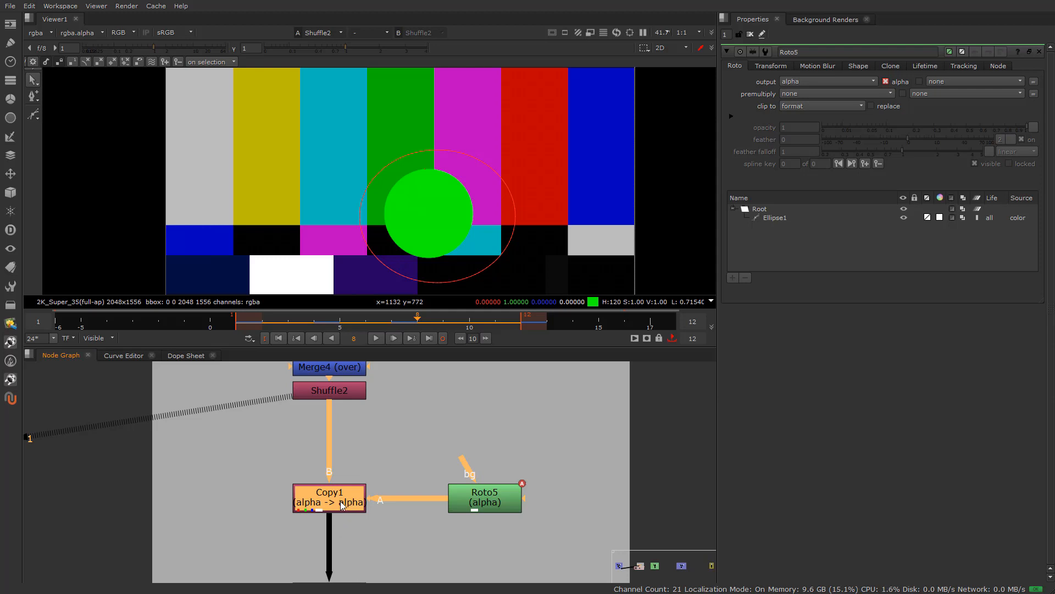
{"action": "key", "text": "1"}
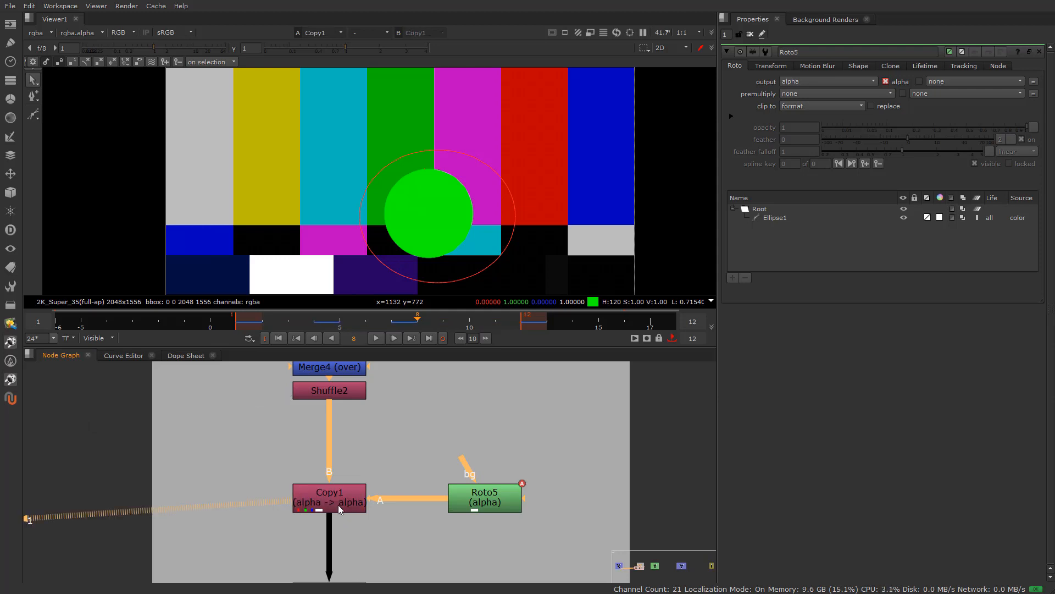
{"action": "left_click", "coordinate": [496, 509]}
{"action": "key", "text": "a"}
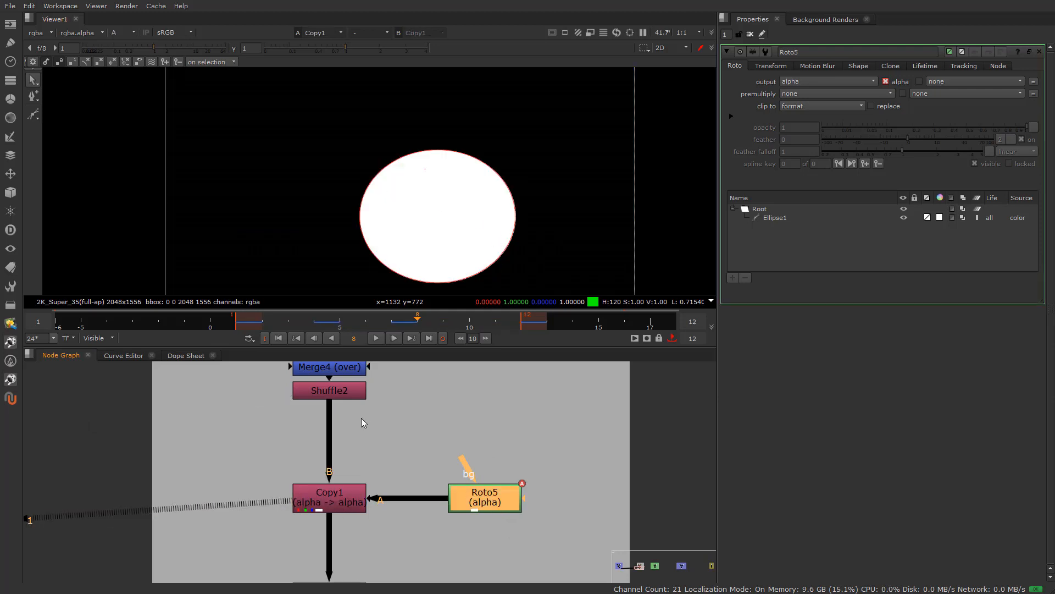
{"action": "left_click", "coordinate": [346, 493]}
{"action": "key", "text": "a"}
{"action": "key", "text": "a"}
{"action": "key", "text": "a"}
{"action": "key", "text": "a"}
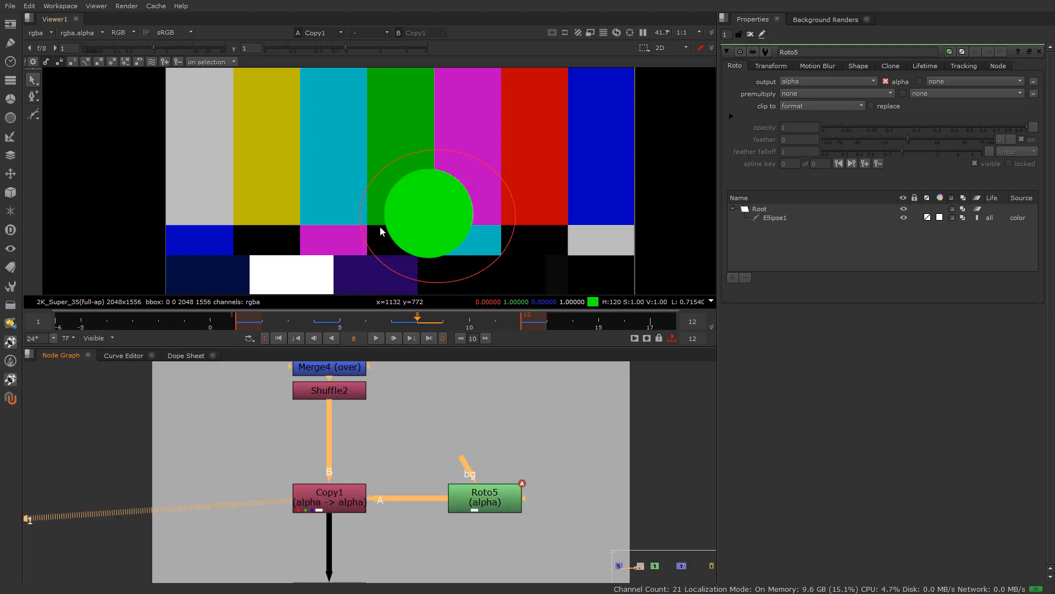
{"action": "key", "text": "a"}
View FrameBlend5 below Copy1 and open its properties.
{"action": "scroll", "coordinate": [319, 544], "scroll_direction": "down", "scroll_amount": 3}
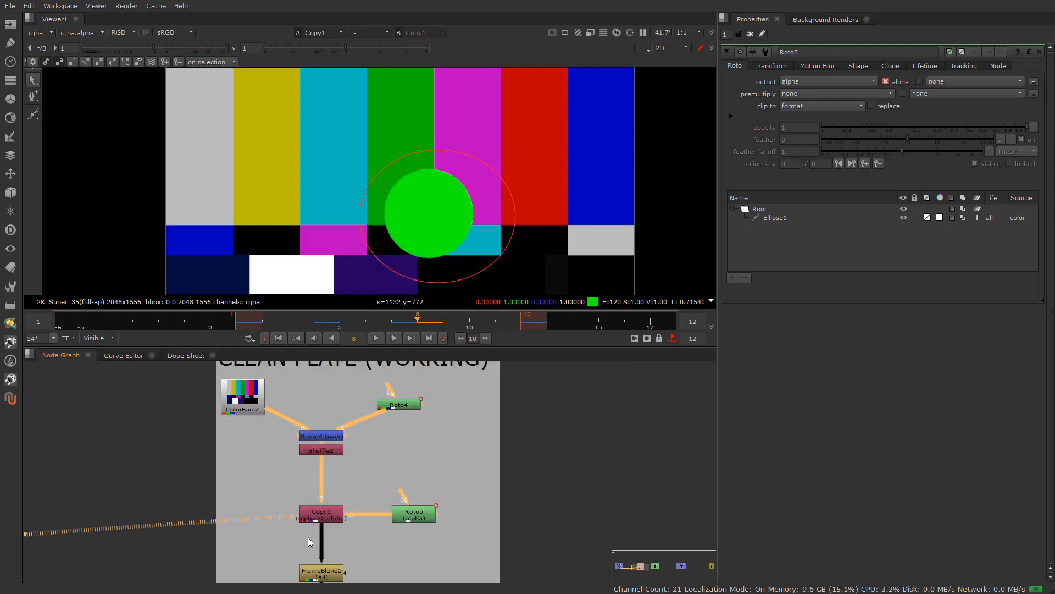
{"action": "scroll", "coordinate": [343, 493], "scroll_direction": "up", "scroll_amount": 2}
{"action": "scroll", "coordinate": [343, 493], "scroll_direction": "up", "scroll_amount": 3}
{"action": "left_click", "coordinate": [340, 519]}
{"action": "key", "text": "1"}
{"action": "double_click", "coordinate": [340, 519]}
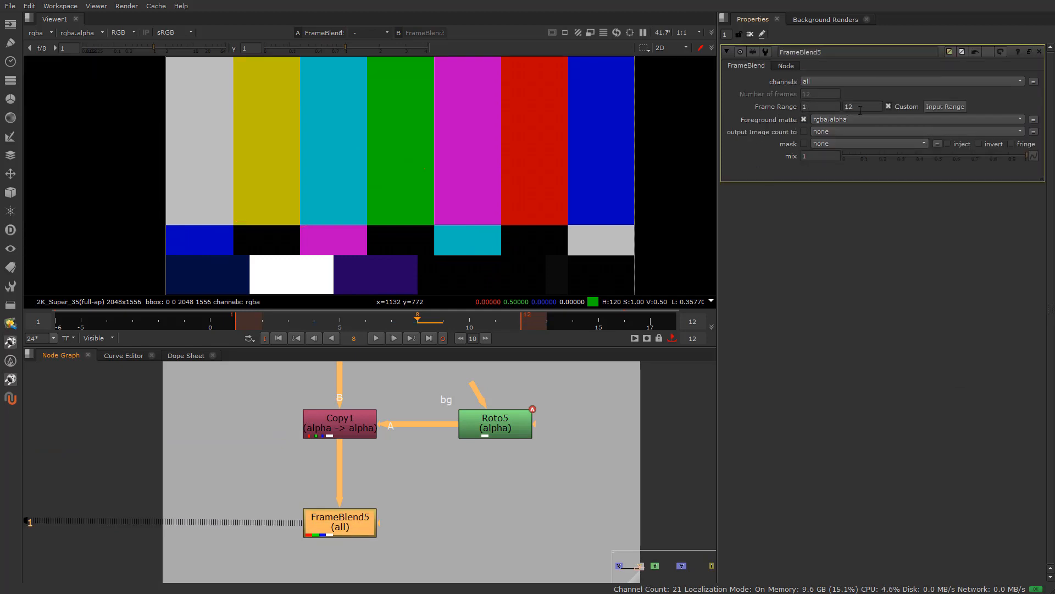
View Shuffle2 again and scrub through the unblended circle animation to frame 9.
{"action": "left_click", "coordinate": [337, 423]}
{"action": "middle_click_drag", "start_coordinate": [342, 456], "coordinate": [317, 538]}
{"action": "scroll", "coordinate": [318, 530], "scroll_direction": "down", "scroll_amount": 4}
{"action": "scroll", "coordinate": [319, 484], "scroll_direction": "up", "scroll_amount": 2}
{"action": "left_click", "coordinate": [319, 472]}
{"action": "key", "text": "1"}
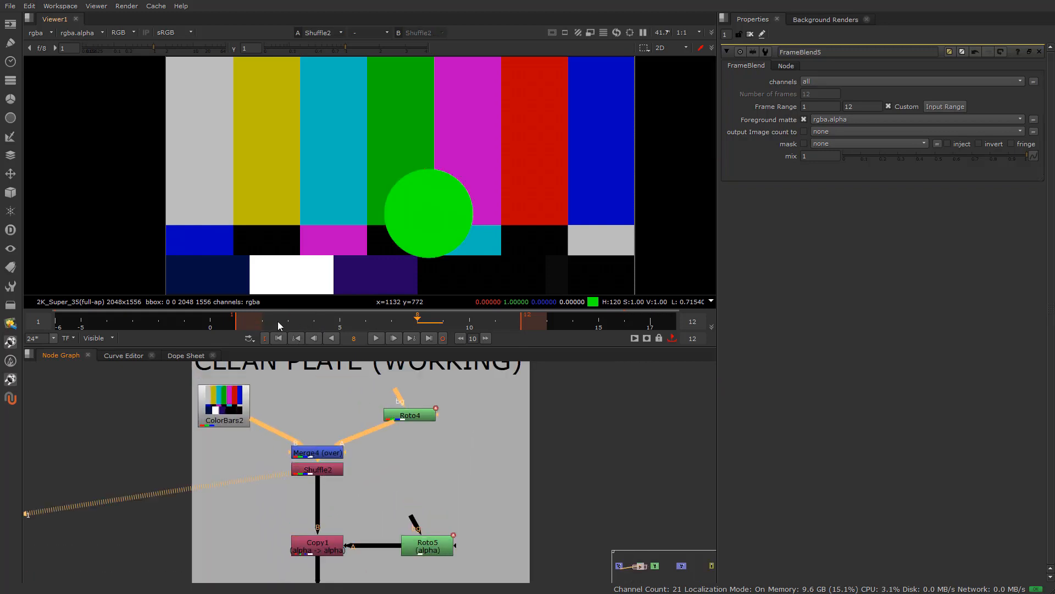
{"action": "left_click_drag", "start_coordinate": [278, 321], "coordinate": [441, 337]}
View FrameBlend5 and turn off its foreground matte.
{"action": "middle_click_drag", "start_coordinate": [346, 497], "coordinate": [354, 425]}
{"action": "scroll", "coordinate": [319, 544], "scroll_direction": "up", "scroll_amount": 1}
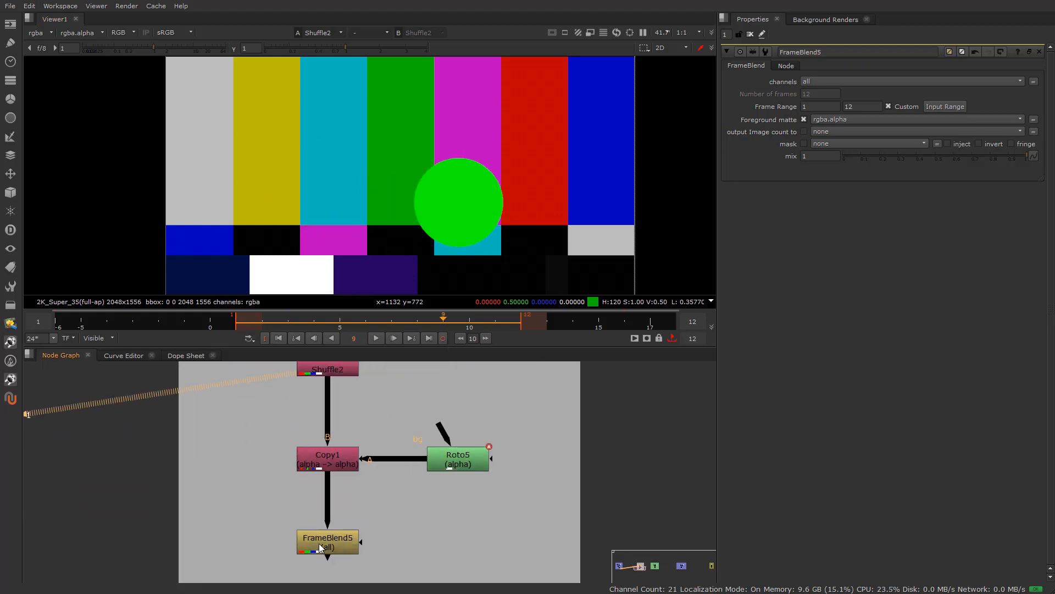
{"action": "left_click", "coordinate": [320, 547]}
{"action": "key", "text": "1"}
{"action": "left_click", "coordinate": [804, 120]}
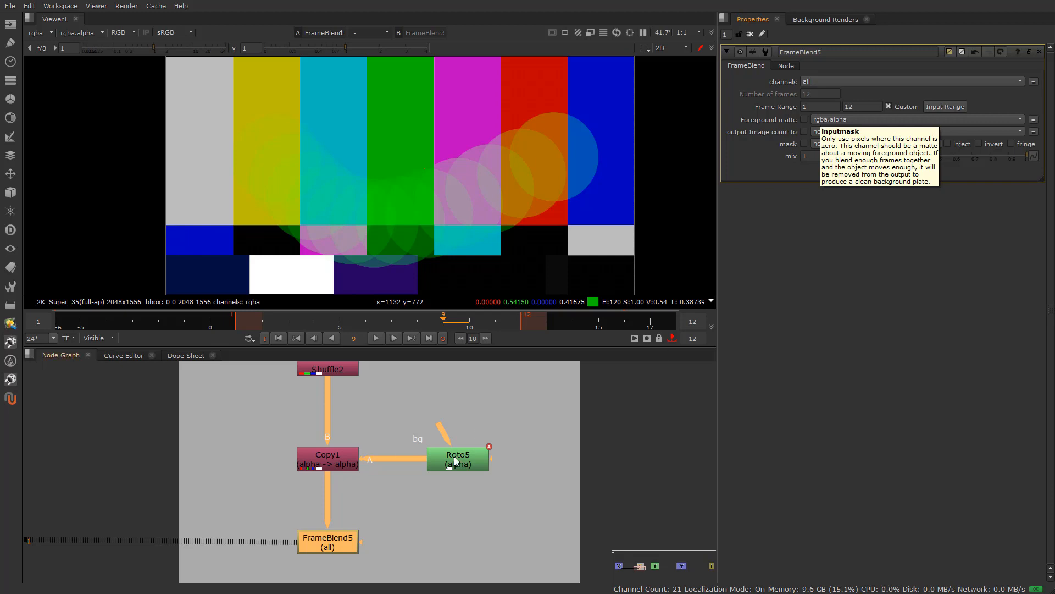
View Roto5's matte and scrub through its animation to frame 6.
{"action": "left_click", "coordinate": [471, 465]}
{"action": "key", "text": "1"}
{"action": "left_click_drag", "start_coordinate": [262, 325], "coordinate": [367, 324]}
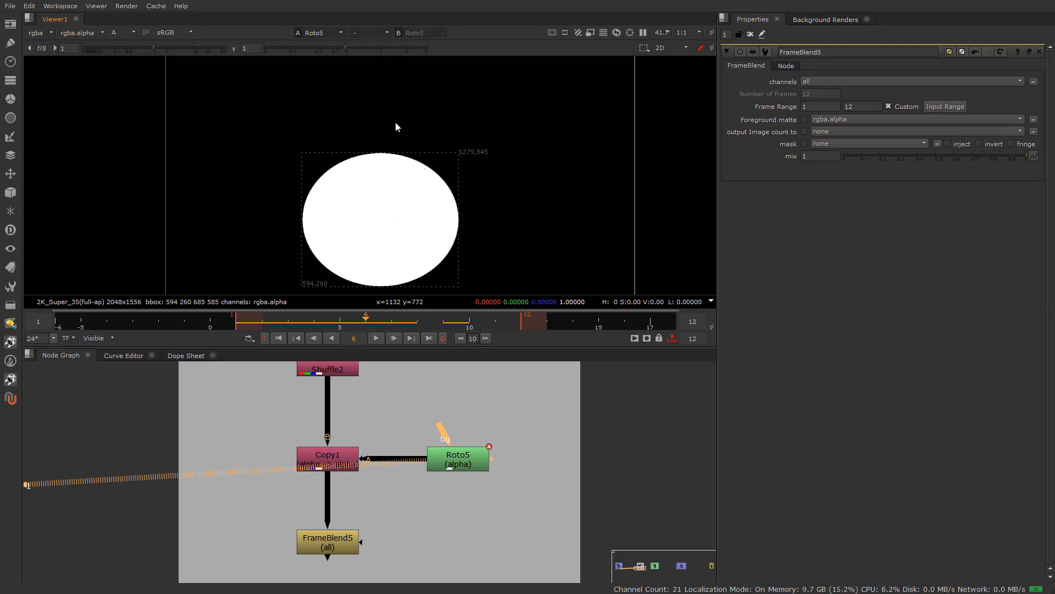
View FrameBlend5's blended alpha channel, and return the viewer to its color image.
{"action": "left_click", "coordinate": [335, 550]}
{"action": "key", "text": "1"}
{"action": "left_click", "coordinate": [385, 424]}
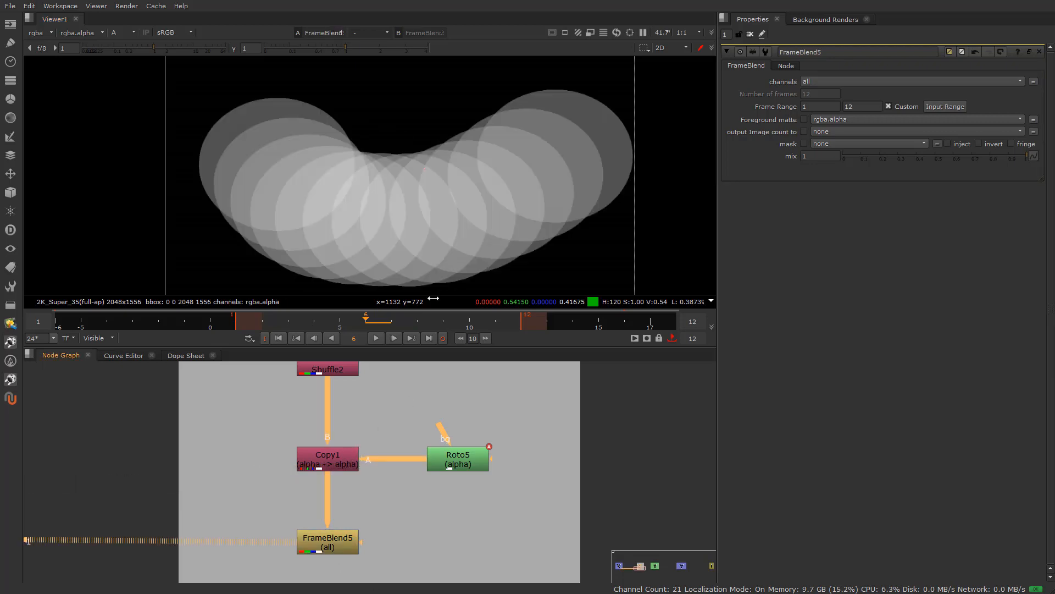
{"action": "left_click", "coordinate": [328, 552]}
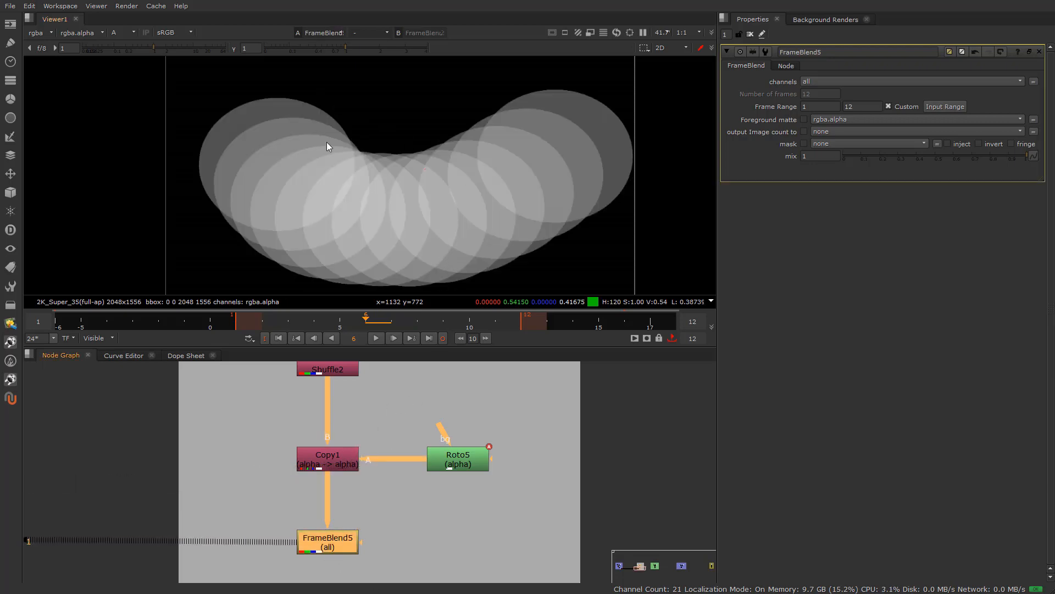
{"action": "key", "text": "a"}
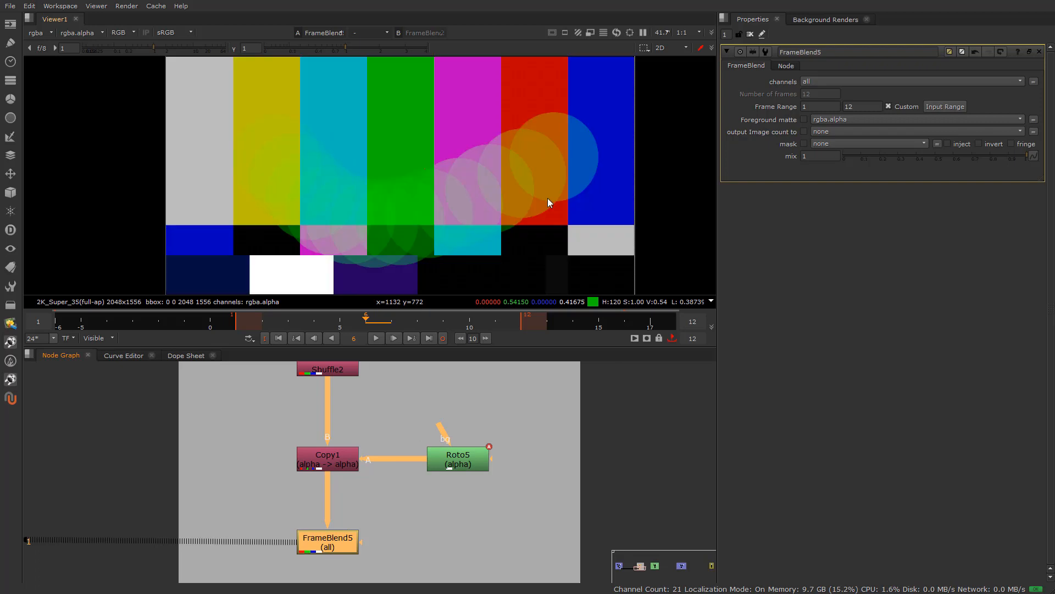
Turn FrameBlend5's foreground matte on with rgba.alpha and scrub the clean plate through the frame range to frame 9.
{"action": "left_click", "coordinate": [804, 120]}
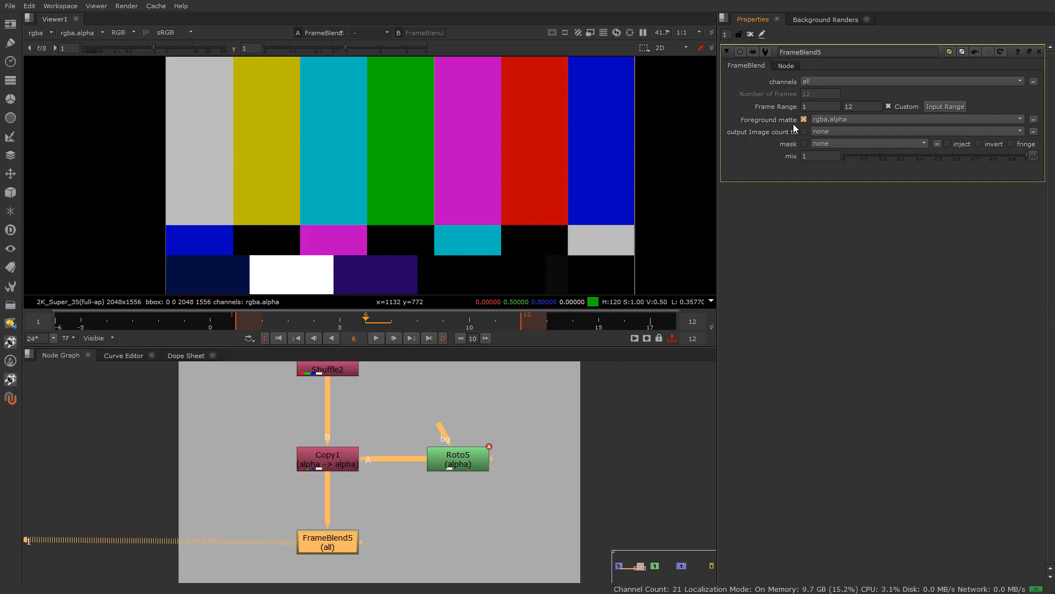
{"action": "left_click_drag", "start_coordinate": [265, 329], "coordinate": [462, 327]}
{"action": "left_click_drag", "start_coordinate": [255, 326], "coordinate": [535, 322]}
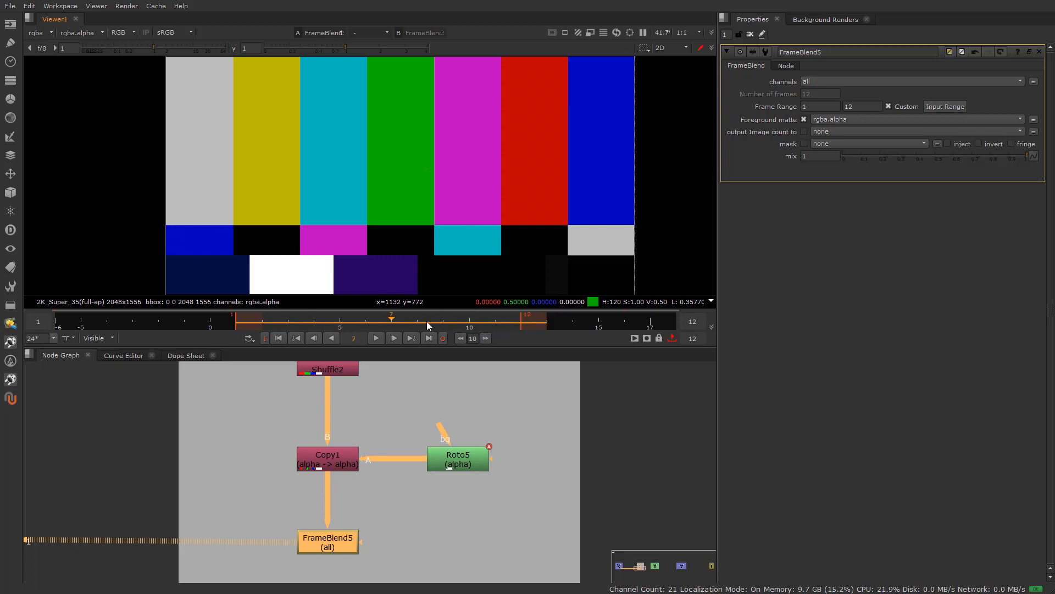
{"action": "left_click_drag", "start_coordinate": [427, 322], "coordinate": [443, 324]}
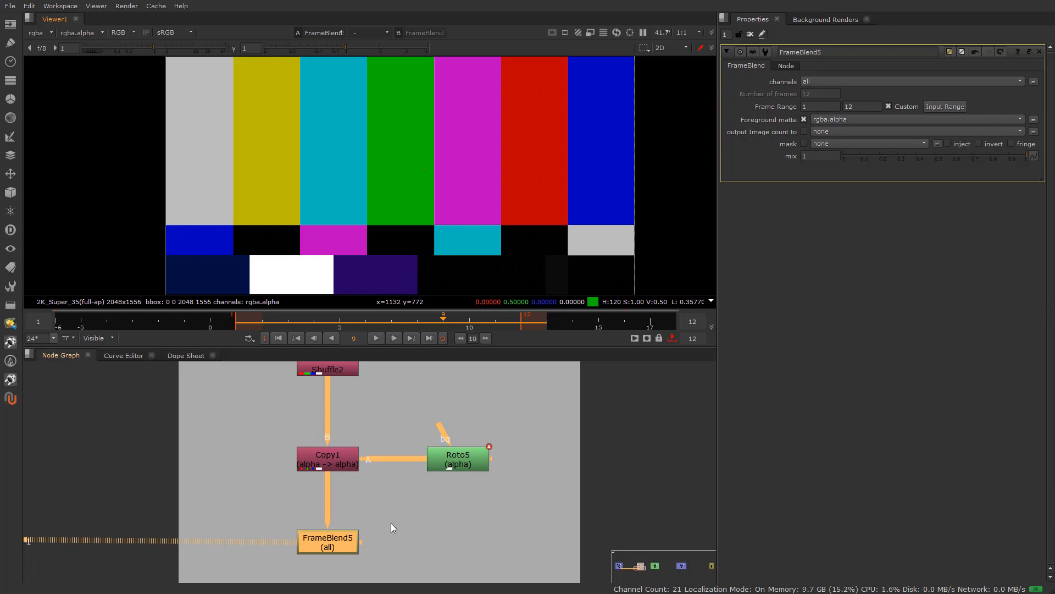
View Roto2 in the CLEAN PLATE (NOT WORKING) node group and open its properties.
{"action": "left_click_drag", "start_coordinate": [447, 463], "coordinate": [441, 462]}
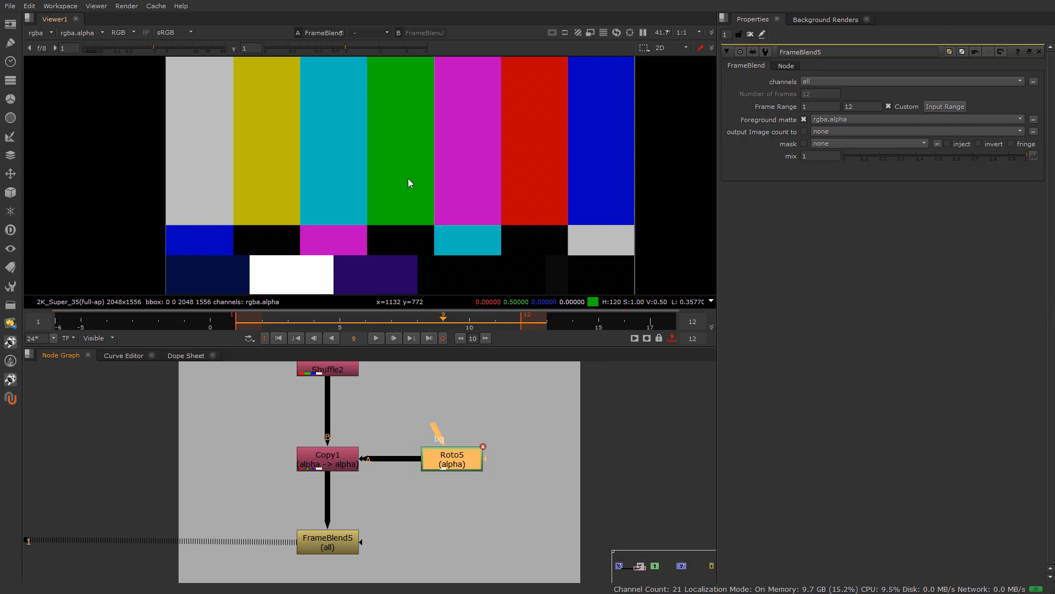
{"action": "left_click_drag", "start_coordinate": [441, 466], "coordinate": [442, 466]}
{"action": "scroll", "coordinate": [395, 541], "scroll_direction": "down", "scroll_amount": 5}
{"action": "middle_click_drag", "start_coordinate": [479, 511], "coordinate": [142, 514]}
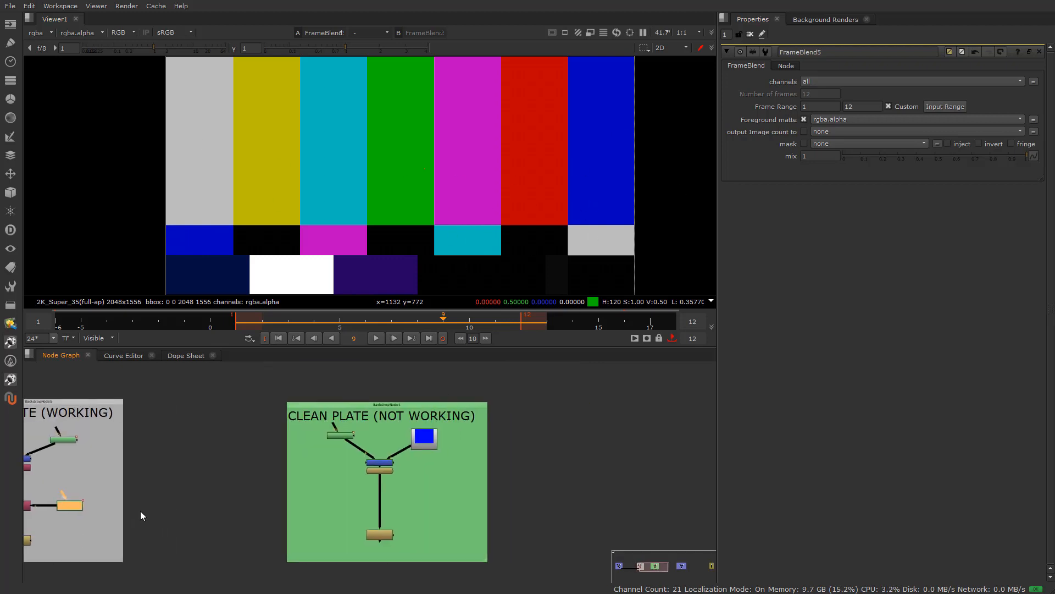
{"action": "scroll", "coordinate": [280, 485], "scroll_direction": "up", "scroll_amount": 1}
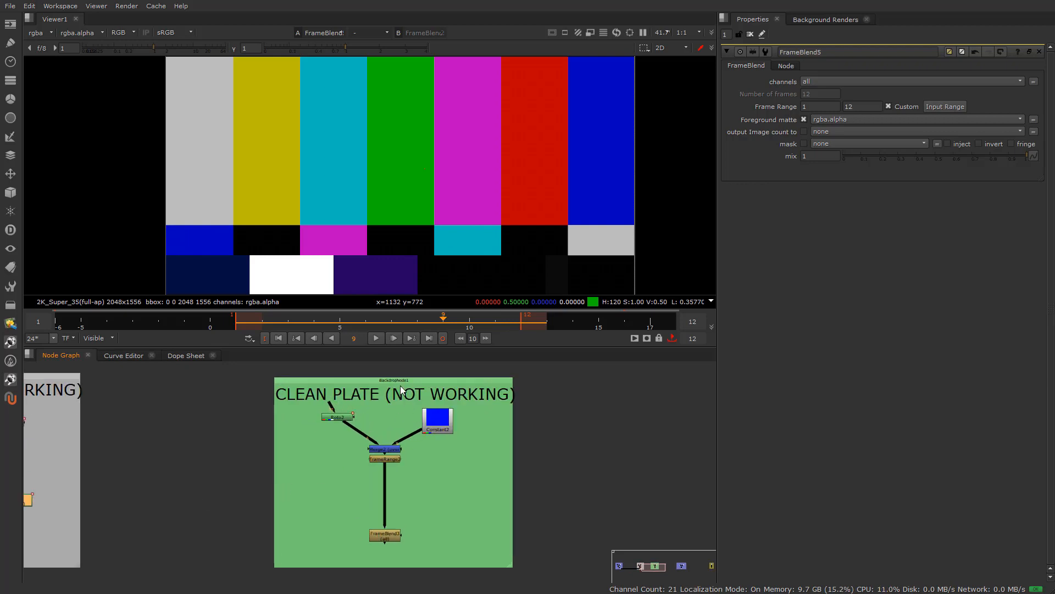
{"action": "scroll", "coordinate": [402, 390], "scroll_direction": "up", "scroll_amount": 2}
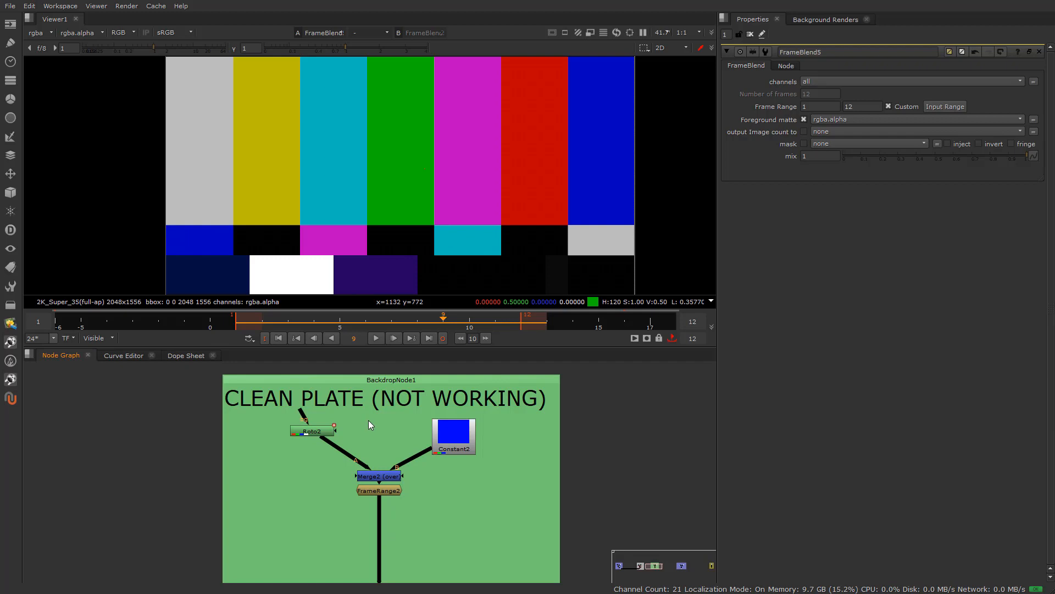
{"action": "left_click", "coordinate": [312, 432]}
{"action": "key", "text": "1"}
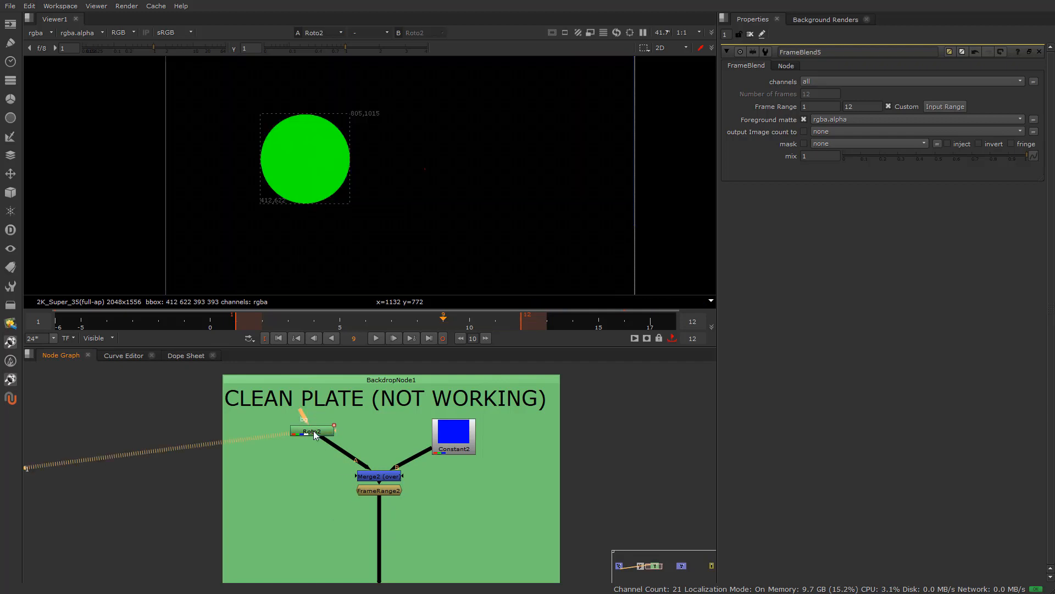
{"action": "double_click", "coordinate": [314, 433]}
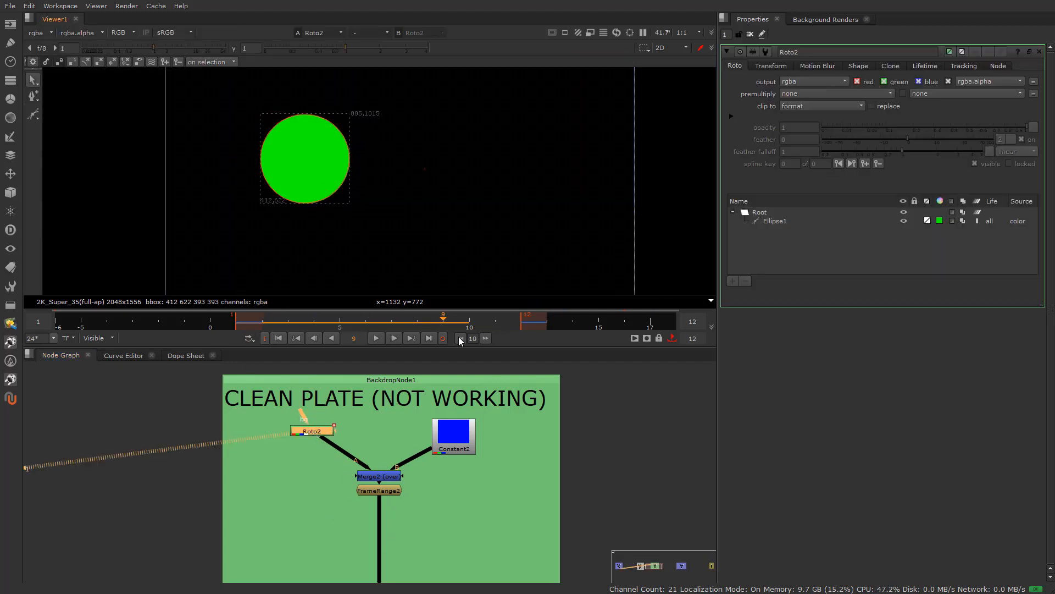
Scrub through Roto2's circle animation to frame 8, and view FrameRange2 with the circle over the blue background.
{"action": "left_click_drag", "start_coordinate": [460, 339], "coordinate": [518, 358]}
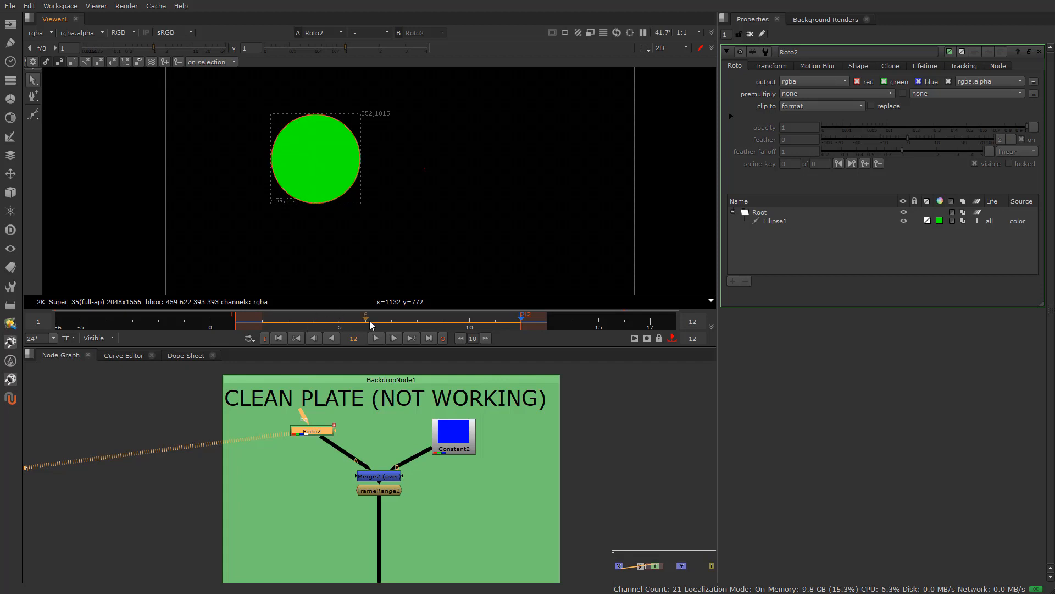
{"action": "left_click_drag", "start_coordinate": [368, 326], "coordinate": [409, 330]}
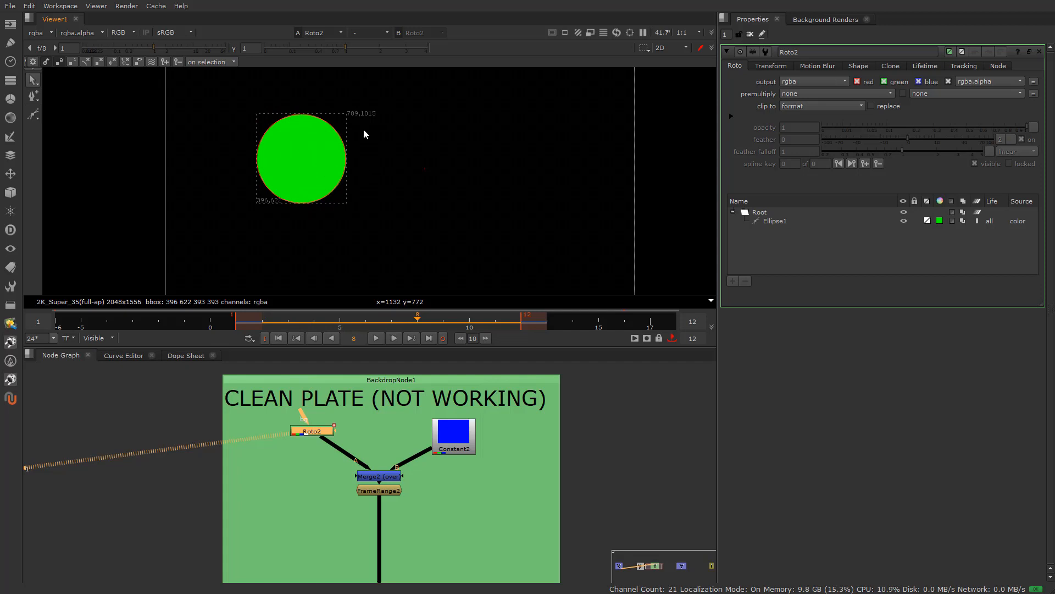
{"action": "left_click", "coordinate": [379, 491]}
{"action": "key", "text": "1"}
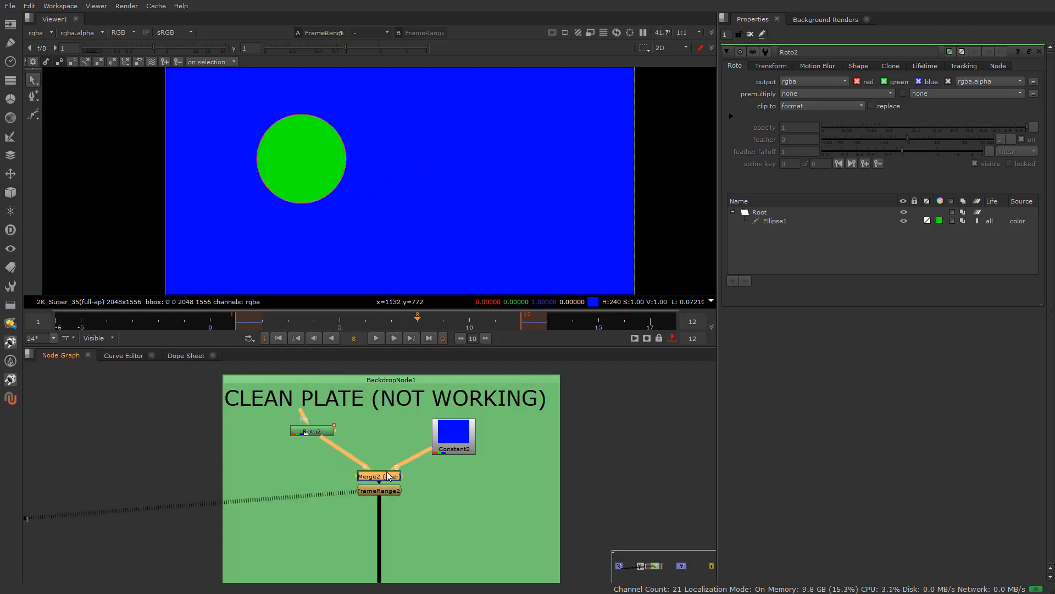
View the FrameBlend3 result in the CLEAN PLATE (NOT WORKING) node group and open its properties.
{"action": "key", "text": "1"}
{"action": "left_click", "coordinate": [391, 491]}
{"action": "key", "text": "1"}
{"action": "scroll", "coordinate": [370, 514], "scroll_direction": "down", "scroll_amount": 3}
{"action": "middle_click_drag", "start_coordinate": [376, 567], "coordinate": [381, 476]}
{"action": "scroll", "coordinate": [381, 475], "scroll_direction": "up", "scroll_amount": 3}
{"action": "left_click", "coordinate": [387, 454]}
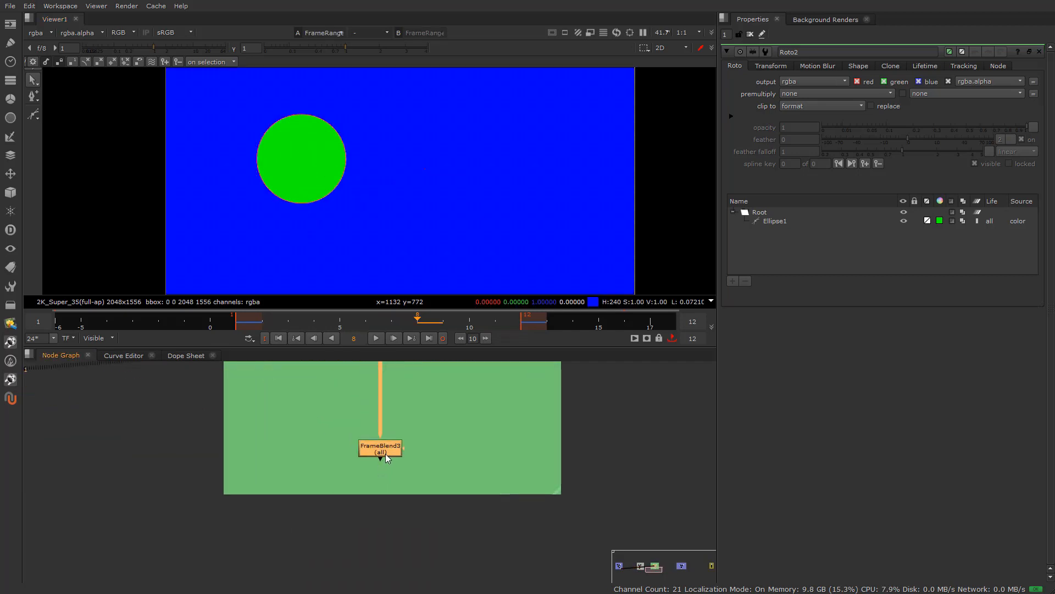
{"action": "key", "text": "1"}
{"action": "double_click", "coordinate": [384, 452]}
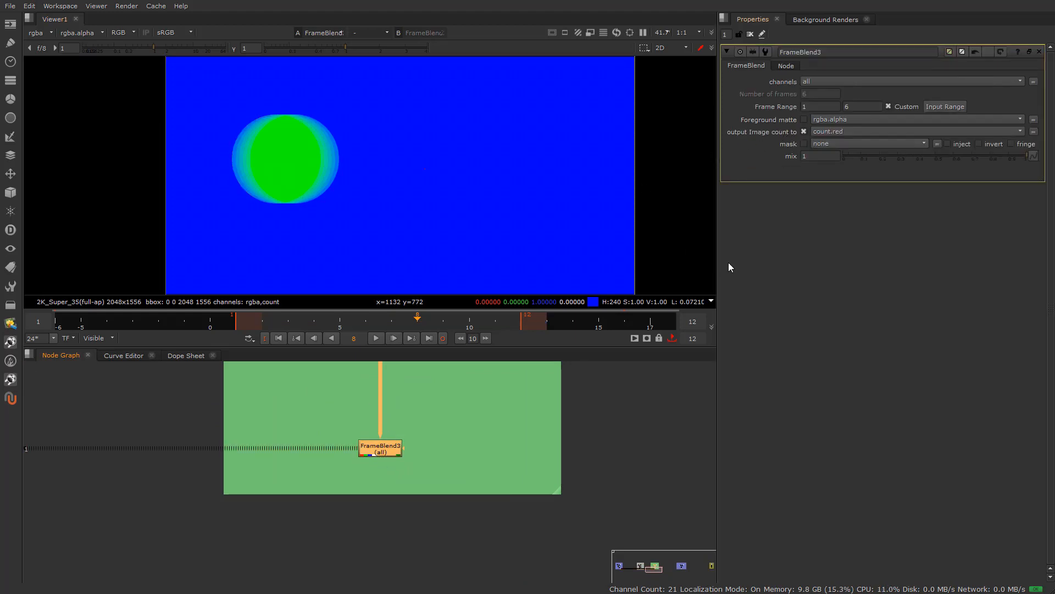
Set FrameBlend3's output image count to none and turn on its foreground matte with rgba.alpha.
{"action": "left_click", "coordinate": [803, 133]}
{"action": "left_click", "coordinate": [843, 131]}
{"action": "left_click", "coordinate": [843, 132]}
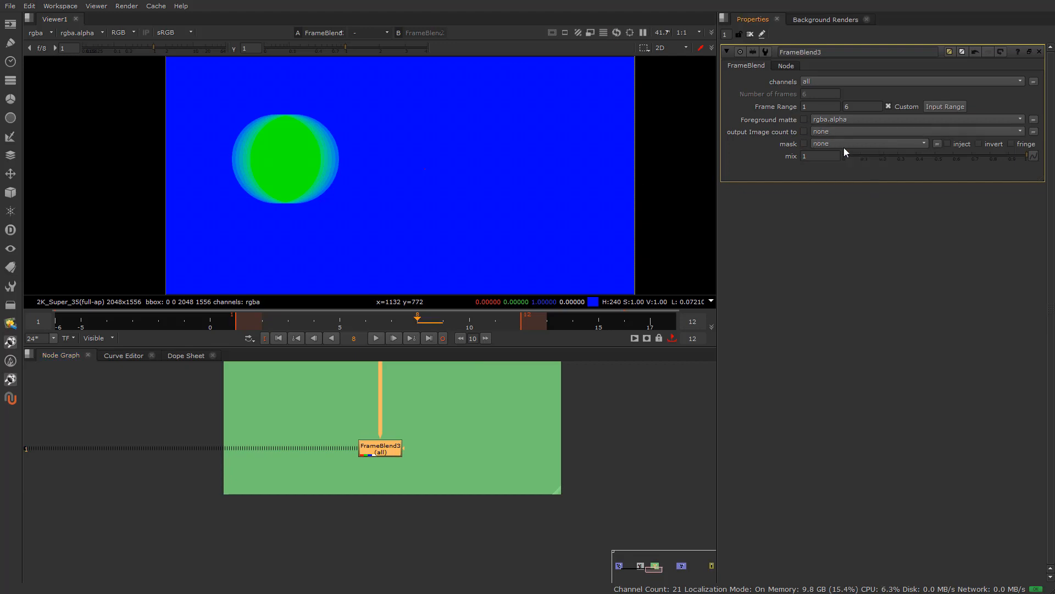
{"action": "left_click", "coordinate": [804, 119]}
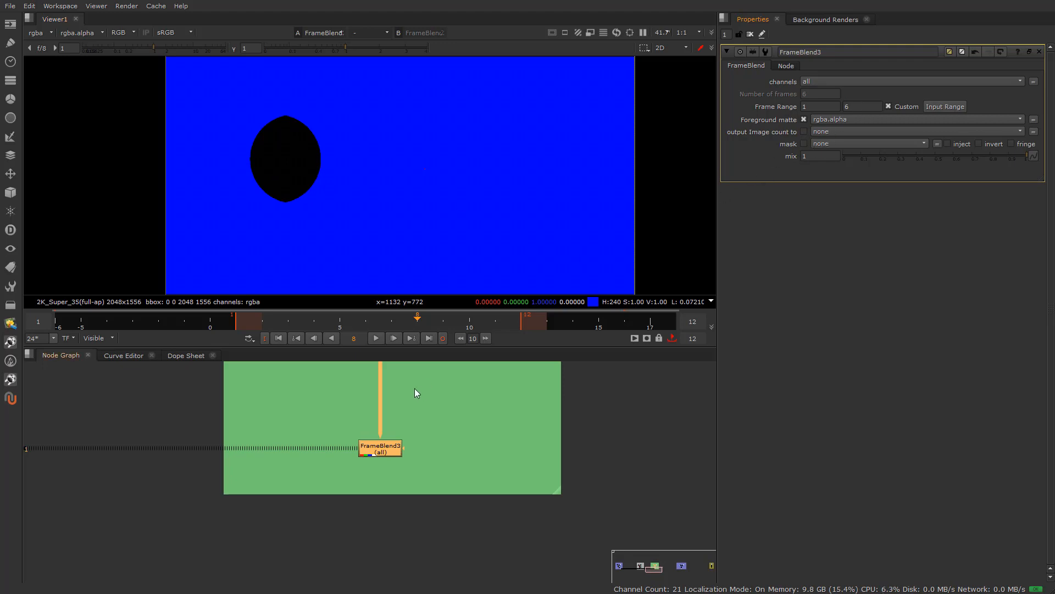
View Merge2 in the viewer and scrub through the circle's animation to frame 11.
{"action": "scroll", "coordinate": [452, 435], "scroll_direction": "down", "scroll_amount": 3}
{"action": "middle_click_drag", "start_coordinate": [445, 428], "coordinate": [435, 510]}
{"action": "scroll", "coordinate": [404, 451], "scroll_direction": "up", "scroll_amount": 1}
{"action": "left_click", "coordinate": [403, 453]}
{"action": "key", "text": "1"}
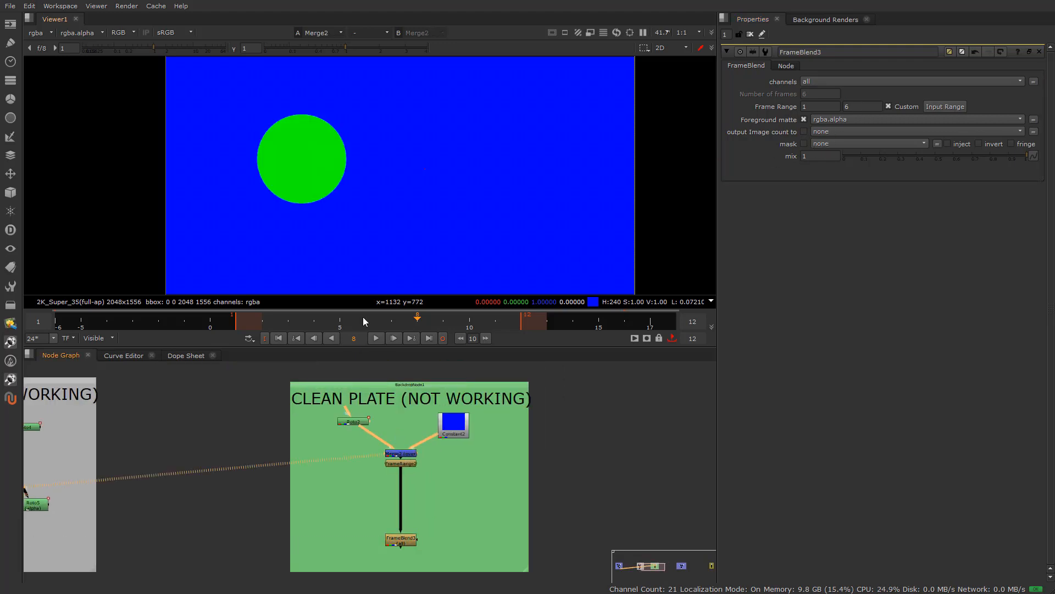
{"action": "left_click_drag", "start_coordinate": [363, 316], "coordinate": [510, 324]}
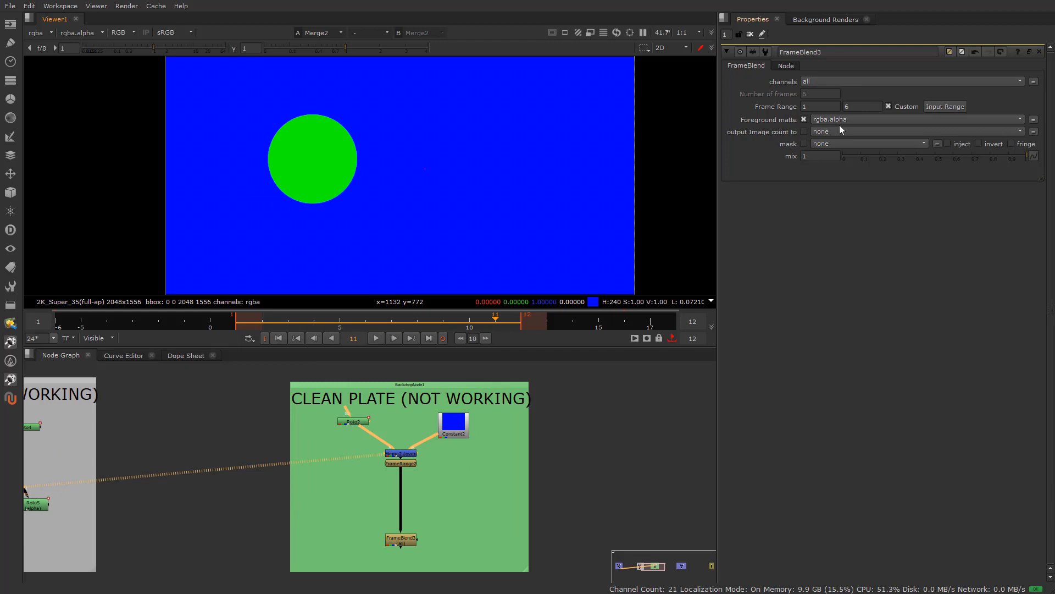
Set the last frame of FrameBlend3's custom frame range to 12.
{"action": "double_click", "coordinate": [848, 107]}
{"action": "type", "text": "12"}
{"action": "left_click", "coordinate": [820, 108]}
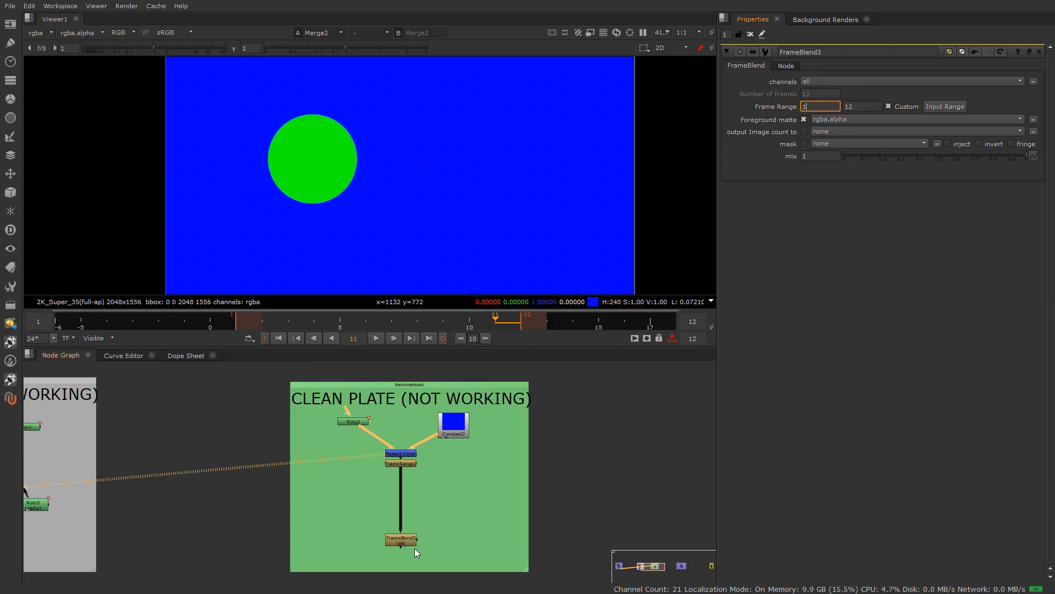
Move the FrameRange2 node slightly down so that it sits apart from Merge2.
{"action": "scroll", "coordinate": [405, 477], "scroll_direction": "up", "scroll_amount": 3}
{"action": "left_click_drag", "start_coordinate": [408, 456], "coordinate": [408, 471]}
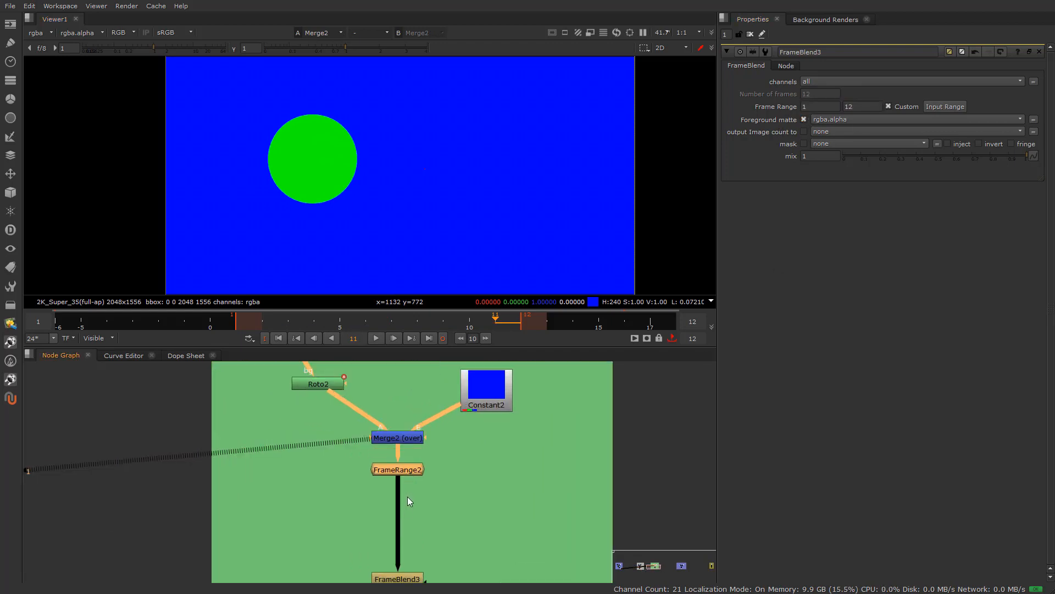
{"action": "middle_click_drag", "start_coordinate": [407, 496], "coordinate": [412, 462]}
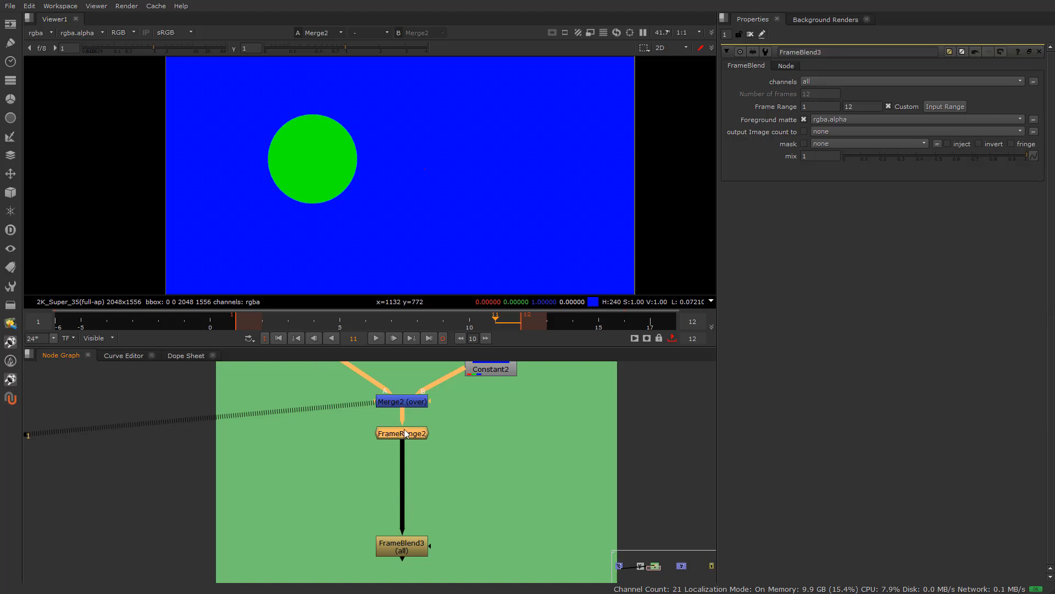
View FrameBlend3 and scrub through the frame range to inspect the blended plate, ending on frame 3.
{"action": "left_click", "coordinate": [401, 550]}
{"action": "key", "text": "1"}
{"action": "left_click", "coordinate": [312, 323]}
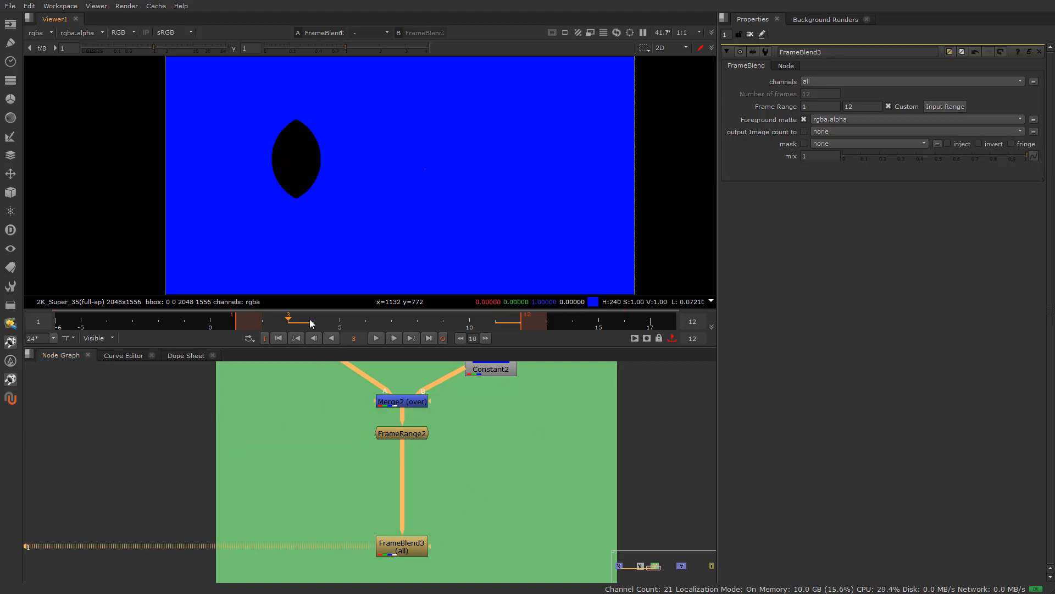
{"action": "left_click_drag", "start_coordinate": [309, 320], "coordinate": [341, 319]}
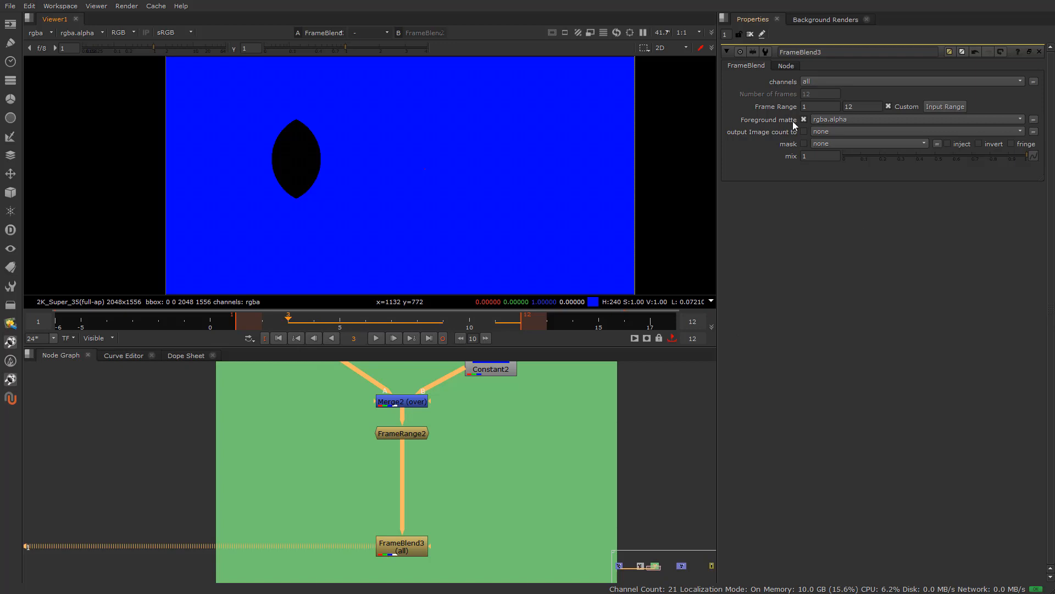
View FrameBlend1 in the FRAME BLEND node group.
{"action": "scroll", "coordinate": [505, 420], "scroll_direction": "down", "scroll_amount": 5}
{"action": "scroll", "coordinate": [392, 533], "scroll_direction": "up", "scroll_amount": 2}
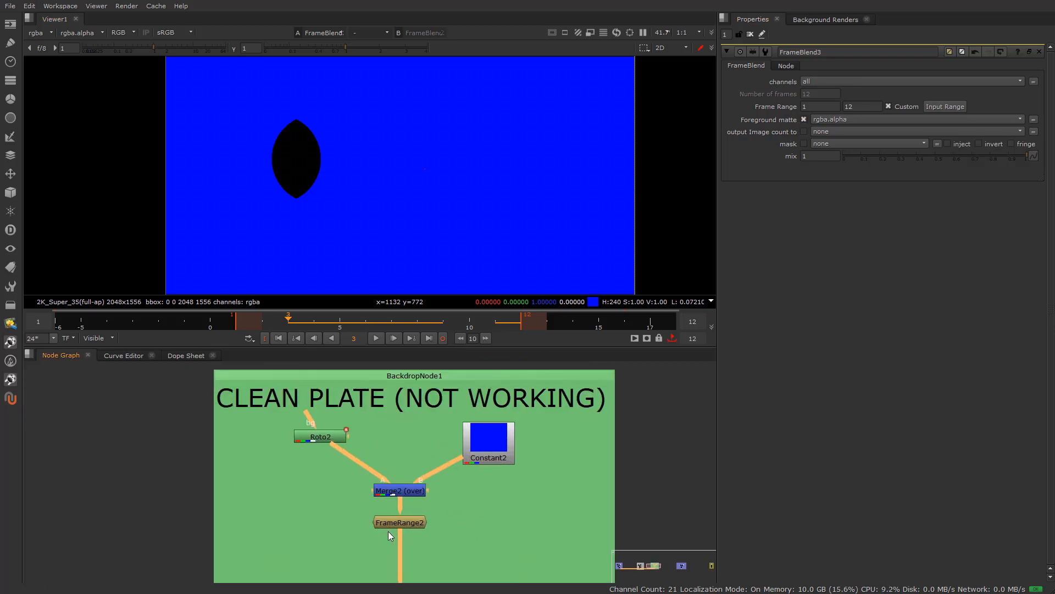
{"action": "scroll", "coordinate": [406, 534], "scroll_direction": "down", "scroll_amount": 4}
{"action": "scroll", "coordinate": [306, 557], "scroll_direction": "down", "scroll_amount": 3}
{"action": "middle_click_drag", "start_coordinate": [252, 550], "coordinate": [744, 453]}
{"action": "scroll", "coordinate": [380, 437], "scroll_direction": "up", "scroll_amount": 5}
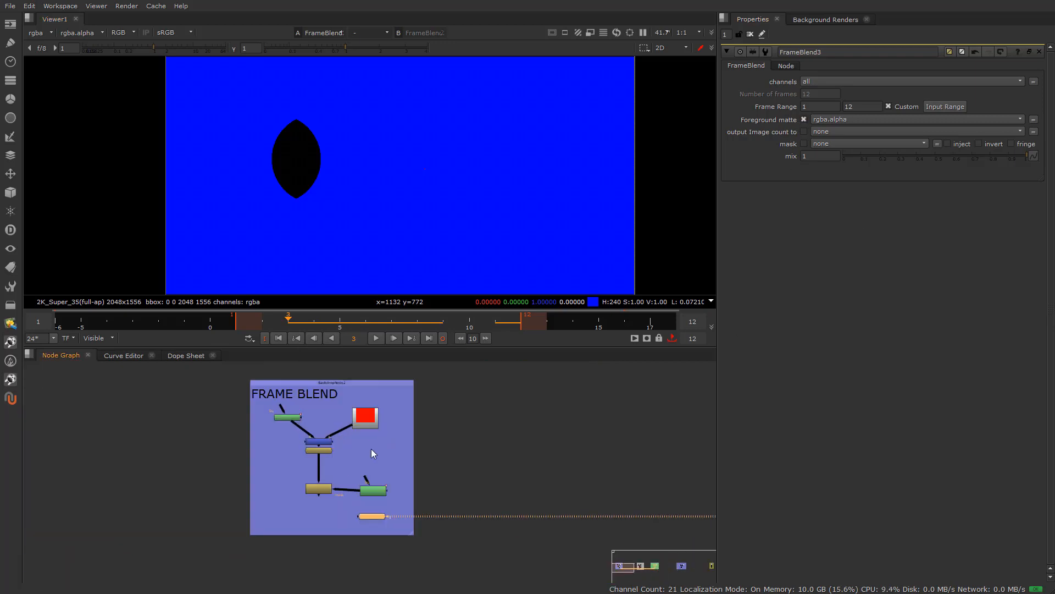
{"action": "left_click", "coordinate": [306, 509]}
{"action": "key", "text": "1"}
Disconnect Roto6 from FrameBlend1's mask input and scrub the blended circles, ending on frame 3.
{"action": "left_click_drag", "start_coordinate": [329, 505], "coordinate": [349, 506]}
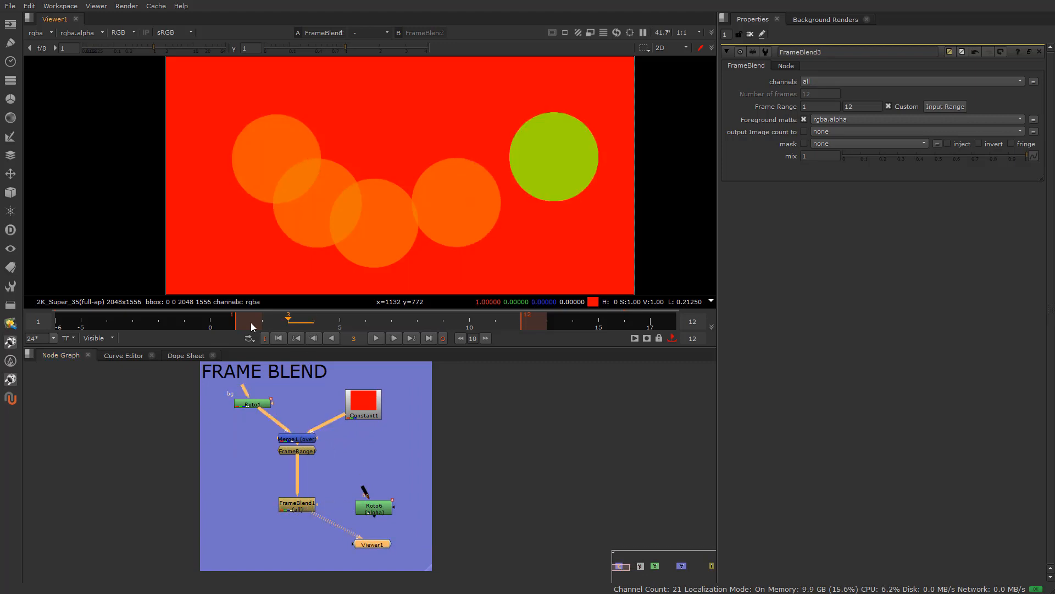
{"action": "left_click_drag", "start_coordinate": [250, 322], "coordinate": [387, 323]}
{"action": "left_click", "coordinate": [283, 321]}
Set FrameBlend3's output image count to count.red and keep that channel name in the rename dialog.
{"action": "left_click", "coordinate": [839, 133]}
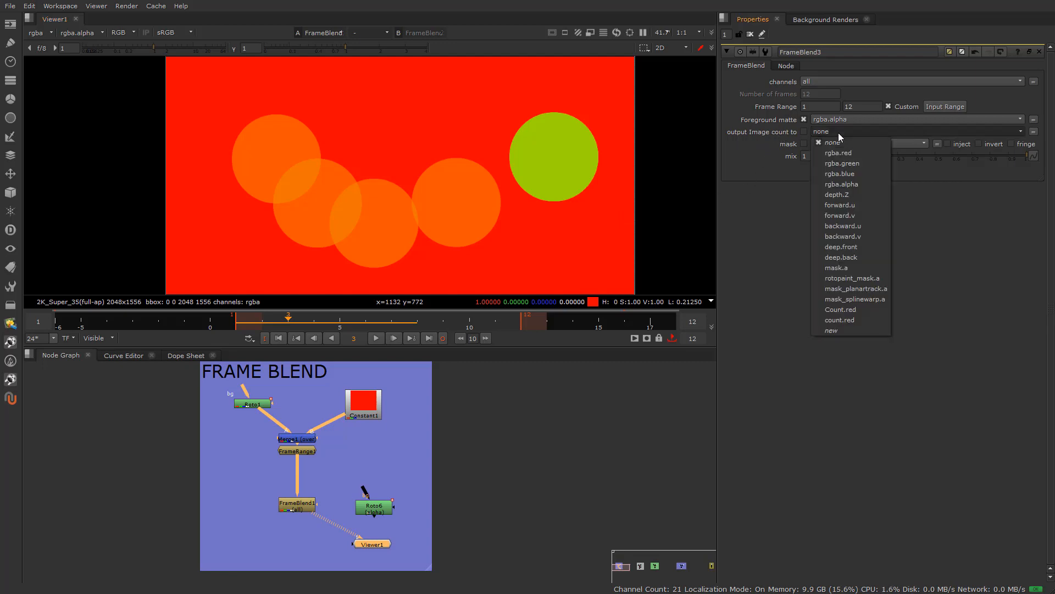
{"action": "left_click", "coordinate": [857, 321]}
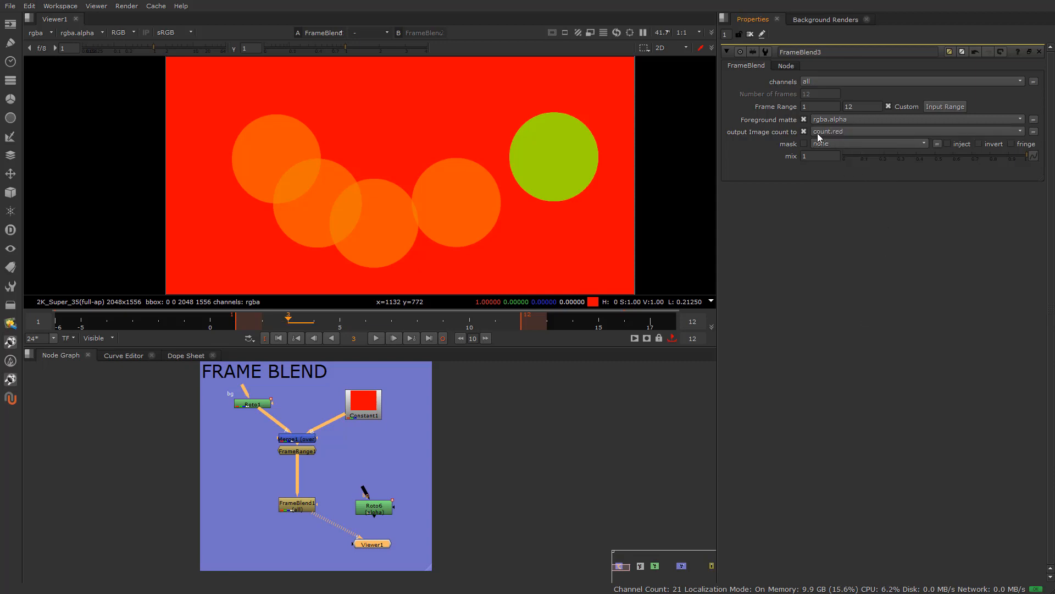
{"action": "left_click", "coordinate": [854, 133]}
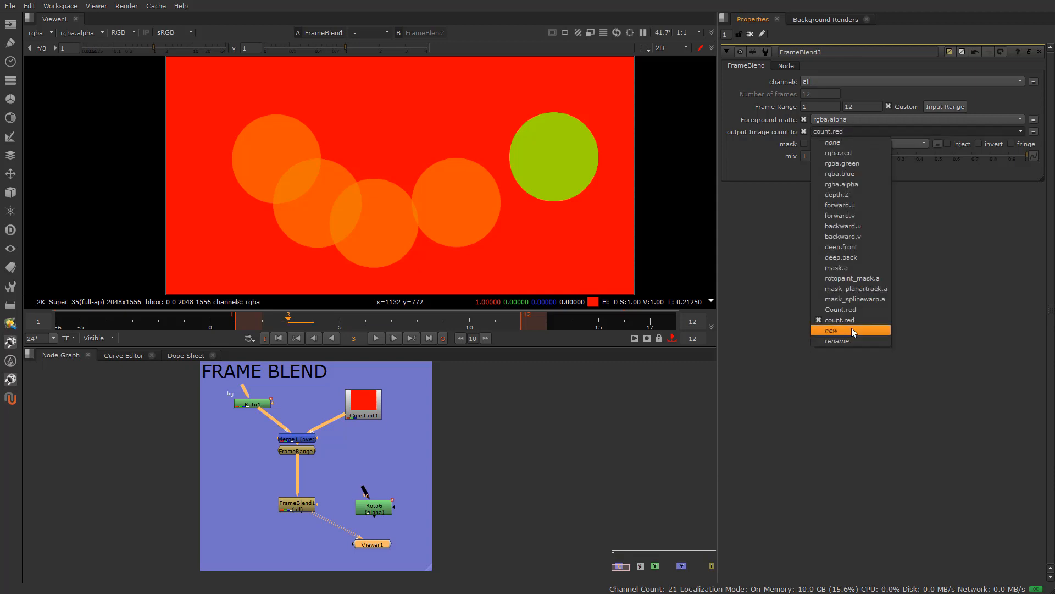
{"action": "left_click", "coordinate": [846, 340]}
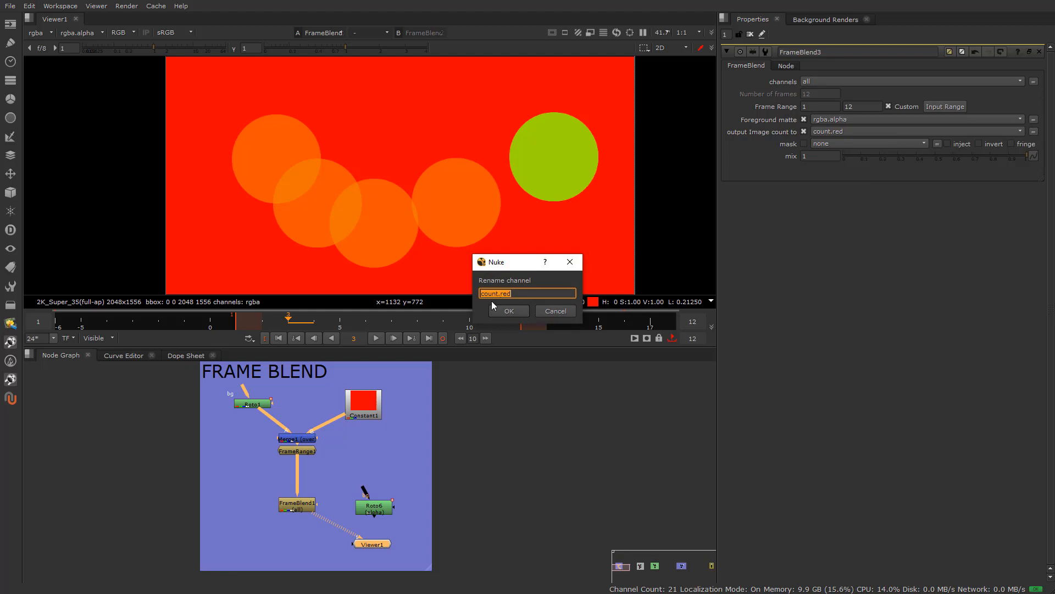
{"action": "left_click", "coordinate": [509, 311]}
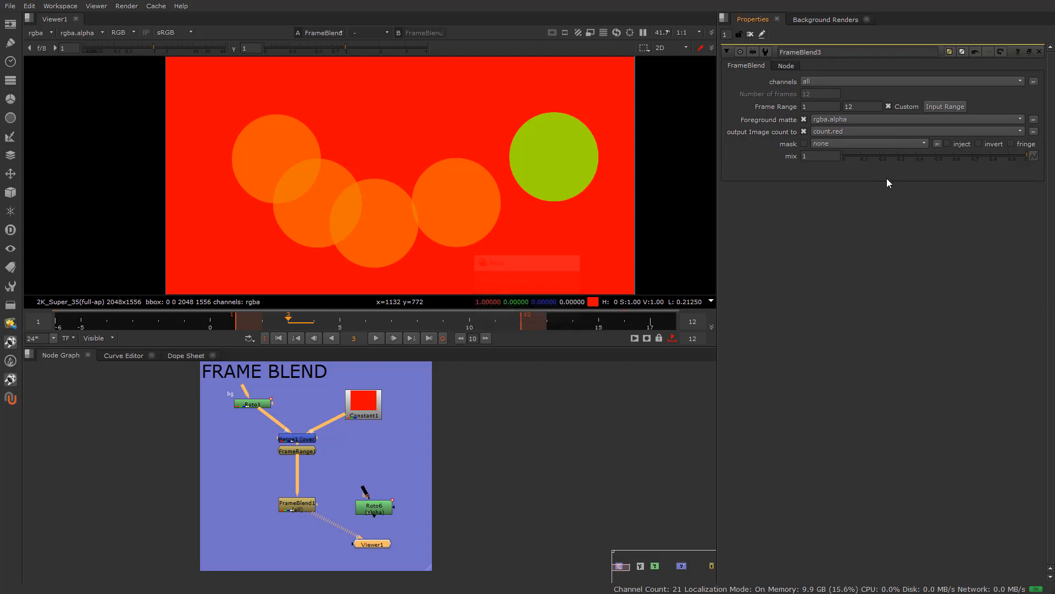
Check the viewer's available layers for the image count channel while viewing FrameBlend1.
{"action": "left_click", "coordinate": [52, 37]}
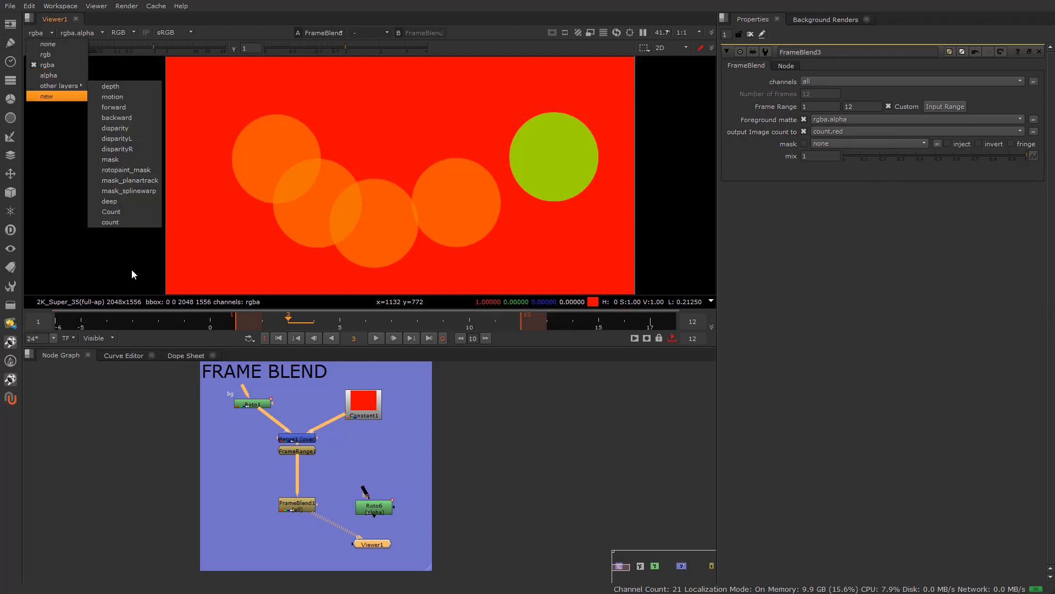
{"action": "left_click", "coordinate": [297, 502]}
{"action": "left_click", "coordinate": [297, 502]}
{"action": "left_click", "coordinate": [48, 32]}
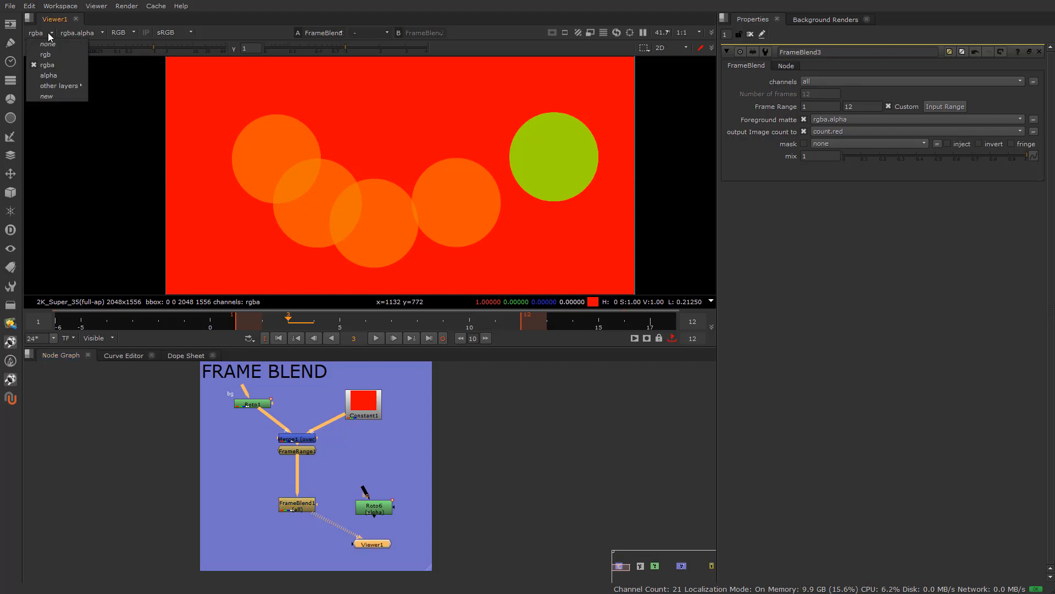
{"action": "mouse_move", "coordinate": [60, 86]}
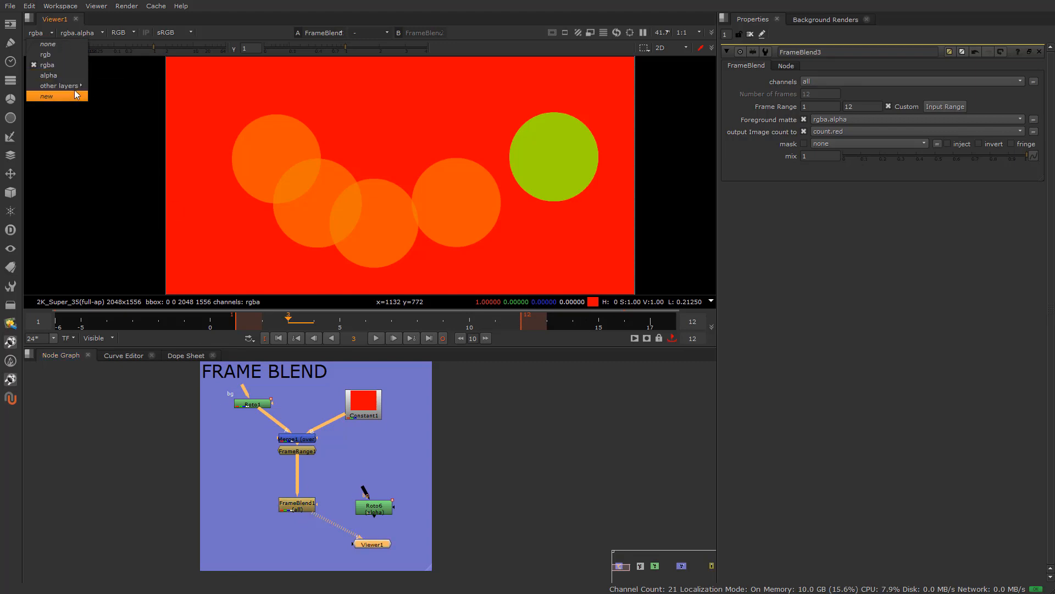
{"action": "left_click", "coordinate": [287, 509]}
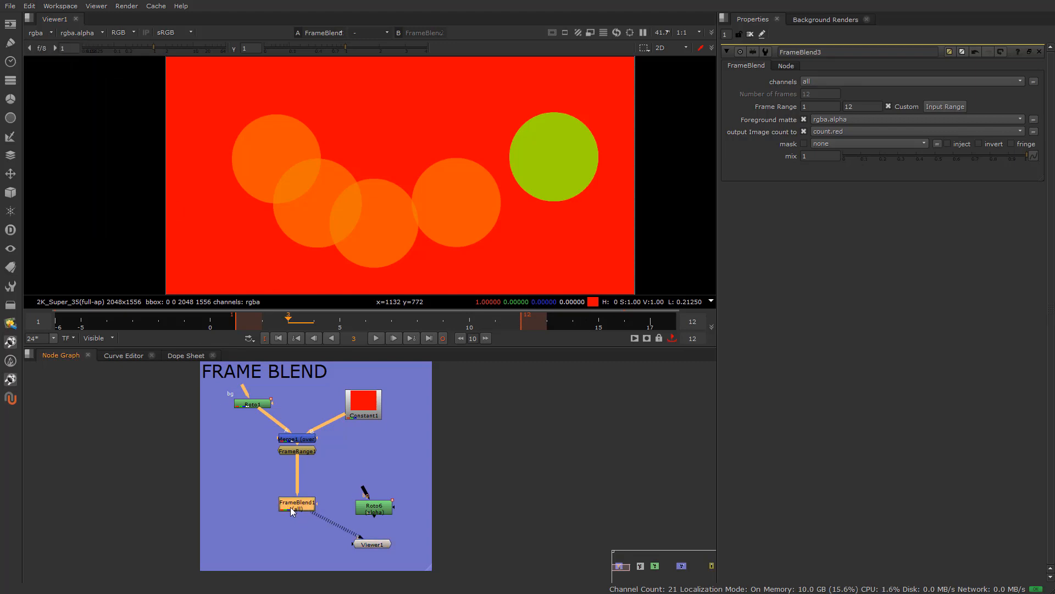
Output FrameBlend1's image count to Count.red and display the Count layer in the viewer.
{"action": "double_click", "coordinate": [290, 507]}
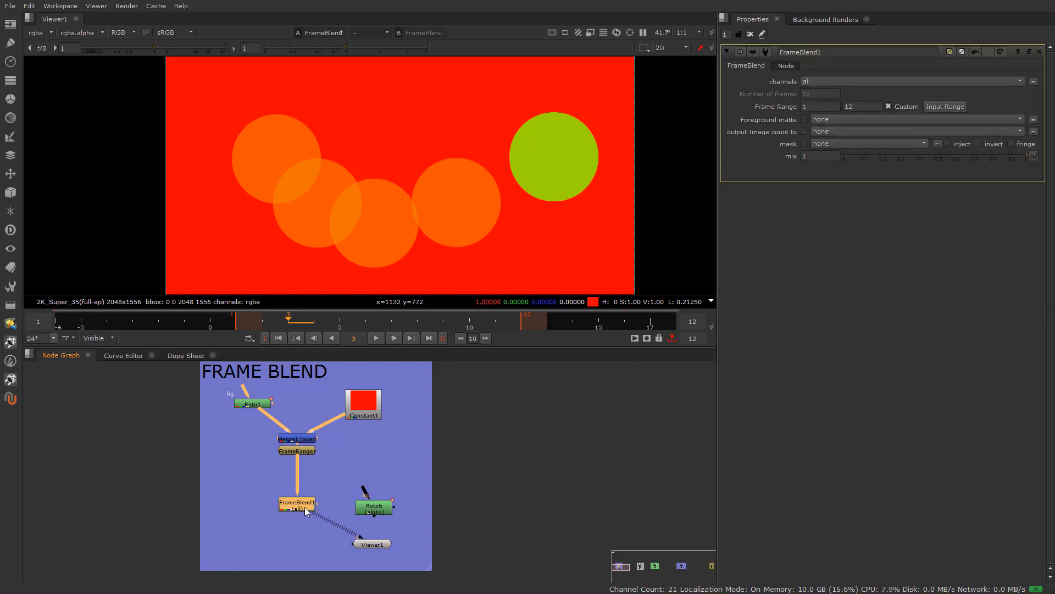
{"action": "left_click", "coordinate": [849, 132]}
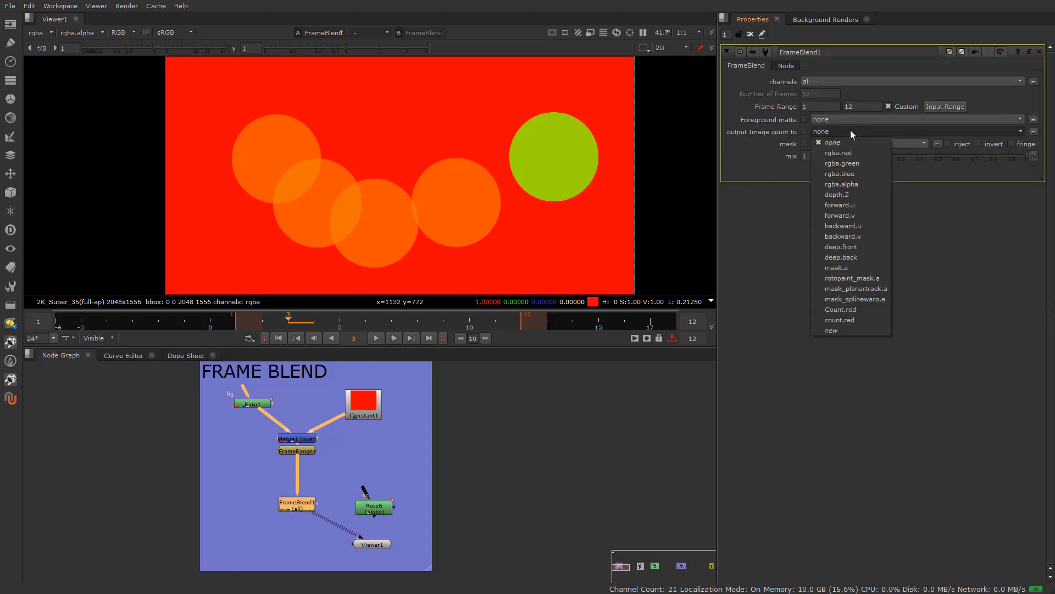
{"action": "left_click", "coordinate": [856, 309]}
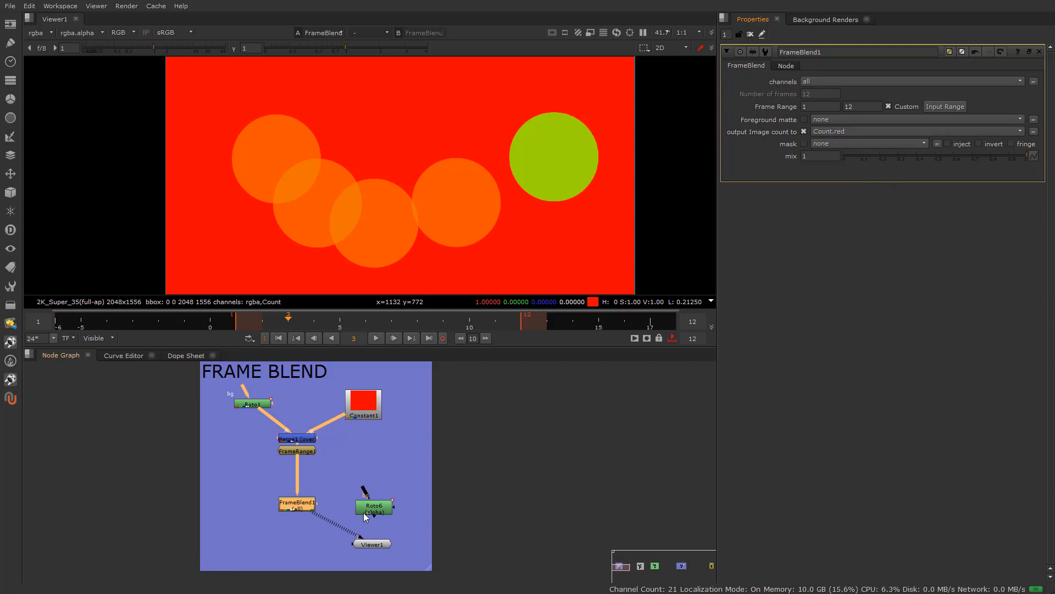
{"action": "left_click", "coordinate": [47, 32]}
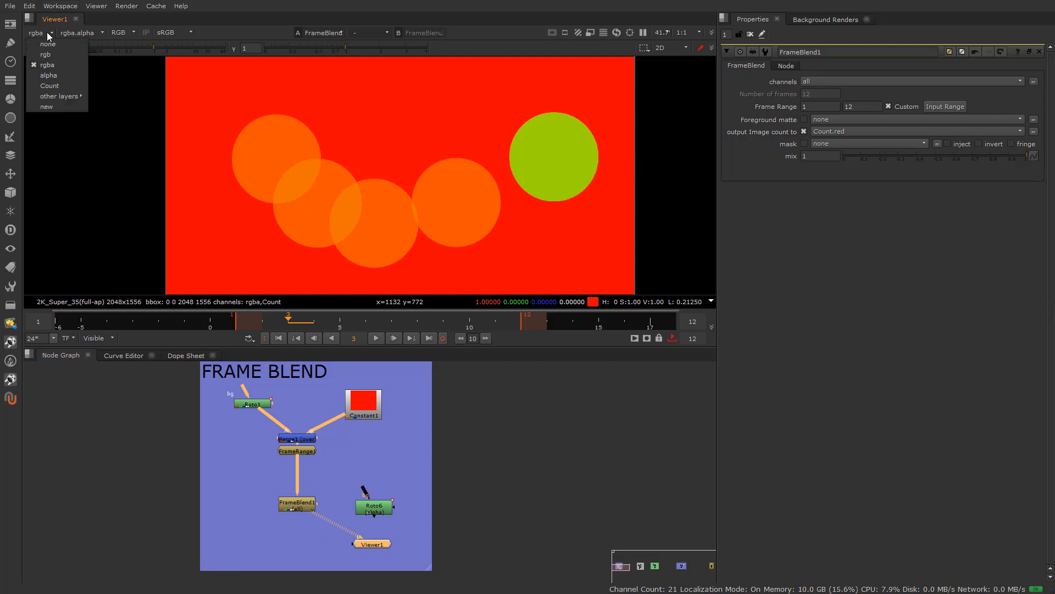
{"action": "left_click", "coordinate": [53, 86]}
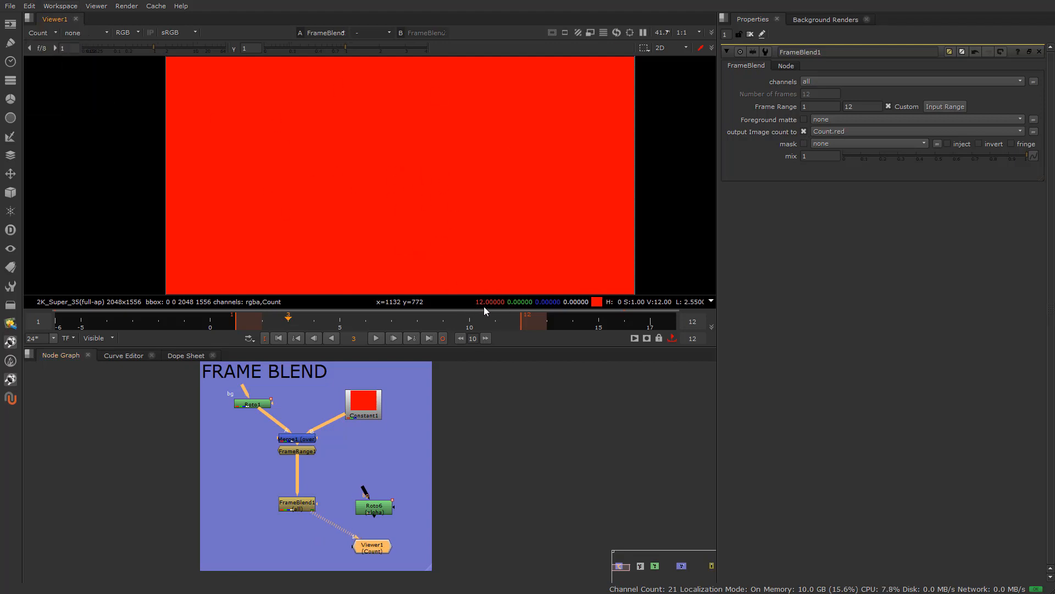
Lower the last frame of FrameBlend1's custom frame range to 10, and step it down to 5.
{"action": "scroll", "coordinate": [287, 506], "scroll_direction": "up", "scroll_amount": 3}
{"action": "left_click", "coordinate": [290, 509]}
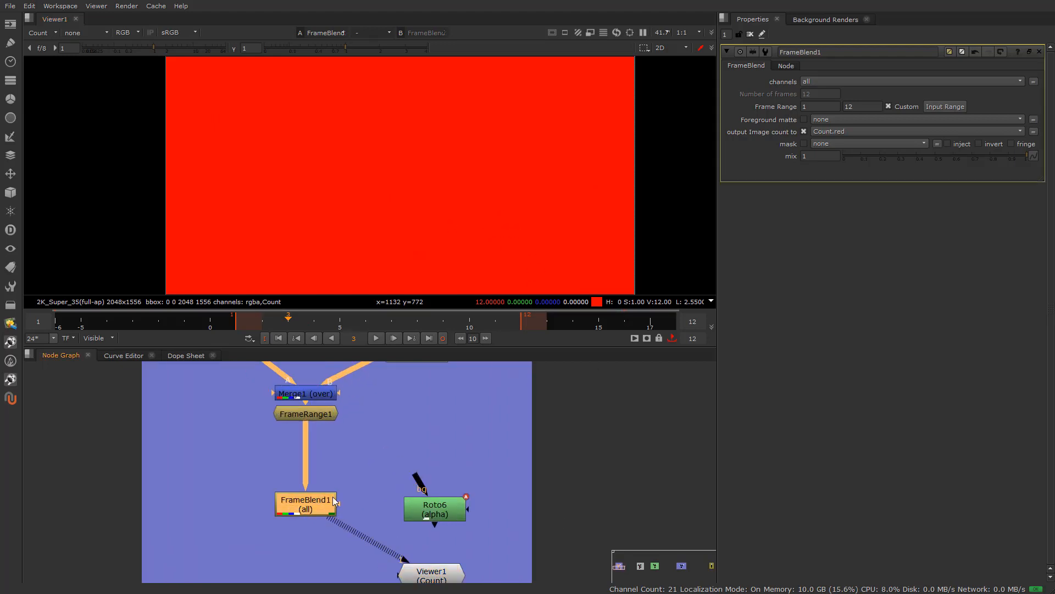
{"action": "left_click", "coordinate": [849, 107]}
{"action": "type", "text": "0"}
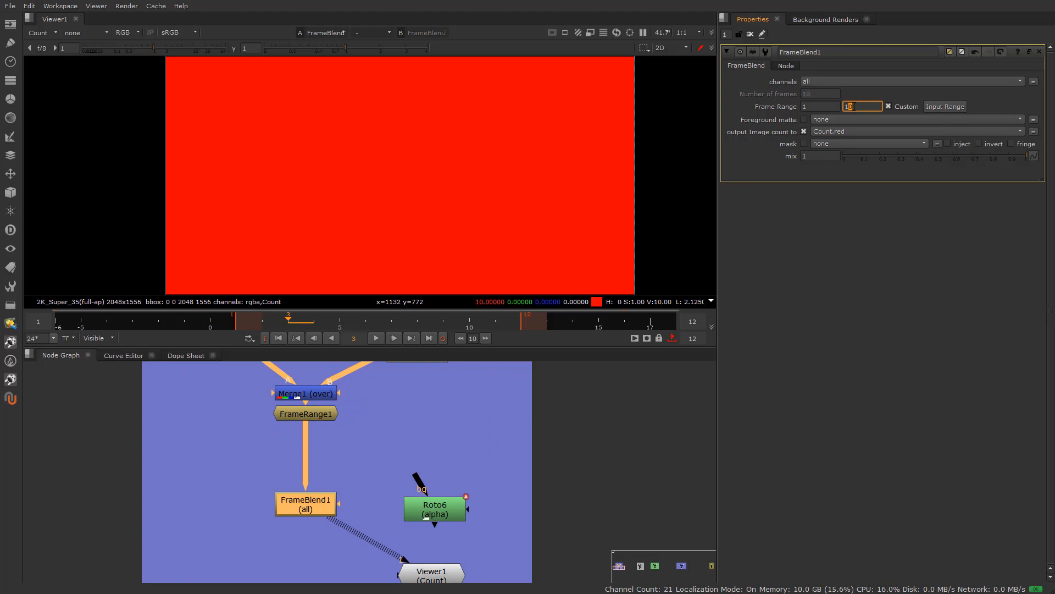
{"action": "key", "text": "Down"}
{"action": "key", "text": "Down"}
{"action": "key", "text": "Down"}
{"action": "key", "text": "Down"}
{"action": "key", "text": "Down"}
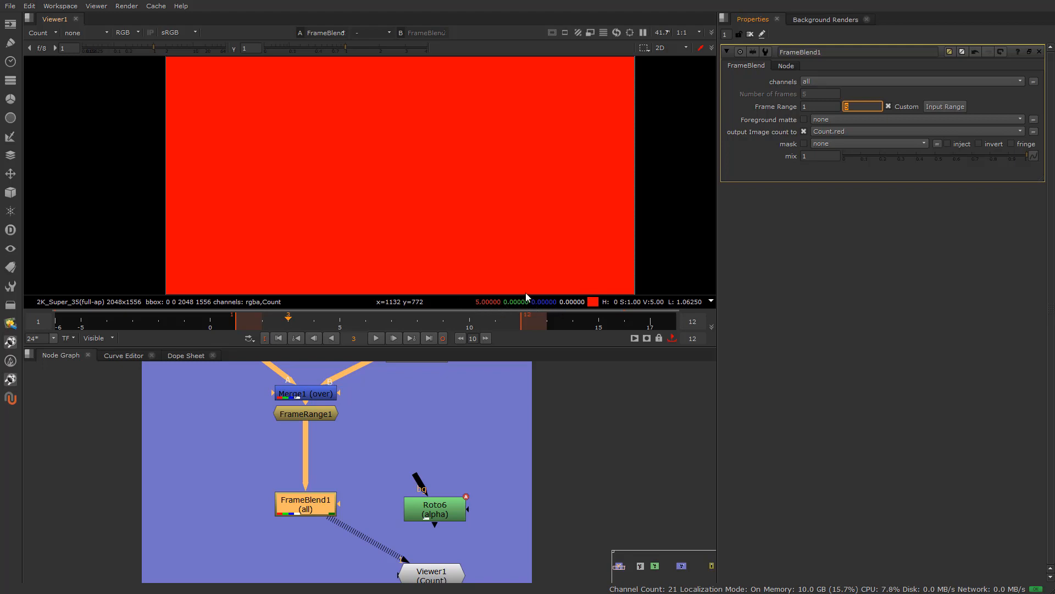
View Roto3 in the RETIME PREP (GHOSTING STEPPED MOTION BLUR) node group and open its properties.
{"action": "scroll", "coordinate": [428, 520], "scroll_direction": "down", "scroll_amount": 11}
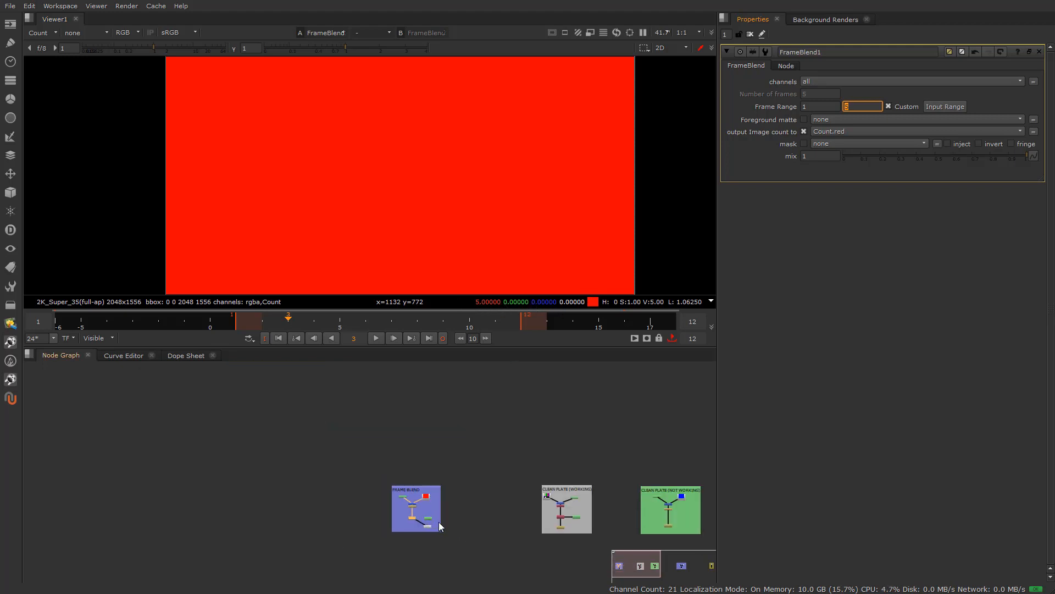
{"action": "middle_click_drag", "start_coordinate": [438, 522], "coordinate": [311, 503]}
{"action": "scroll", "coordinate": [401, 512], "scroll_direction": "up", "scroll_amount": 4}
{"action": "middle_click_drag", "start_coordinate": [555, 513], "coordinate": [2, 515]}
{"action": "scroll", "coordinate": [436, 514], "scroll_direction": "up", "scroll_amount": 1}
{"action": "scroll", "coordinate": [395, 496], "scroll_direction": "up", "scroll_amount": 2}
{"action": "scroll", "coordinate": [366, 503], "scroll_direction": "up", "scroll_amount": 3}
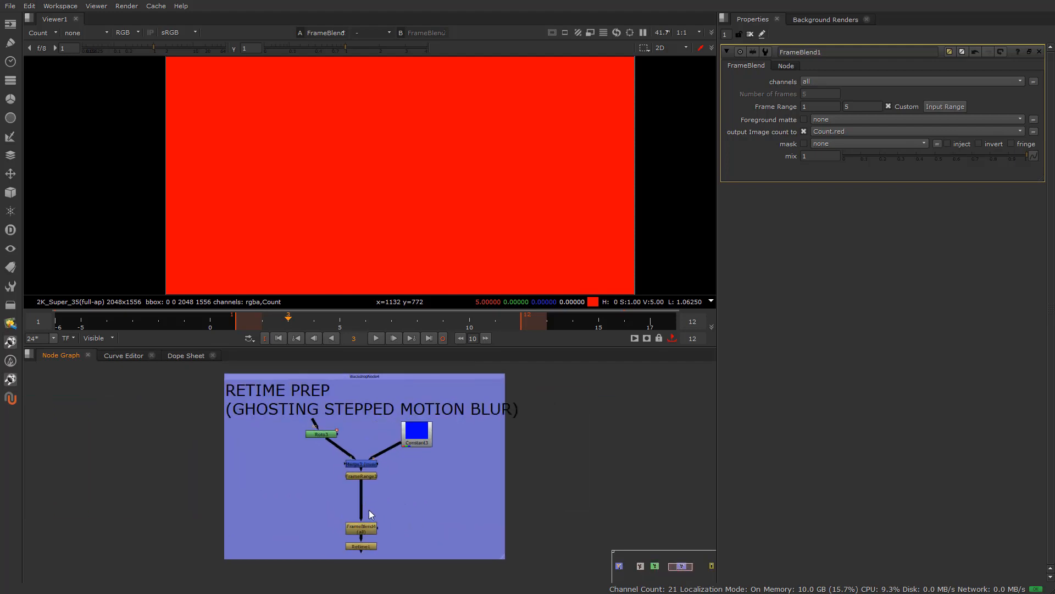
{"action": "left_click", "coordinate": [314, 431]}
{"action": "key", "text": "1"}
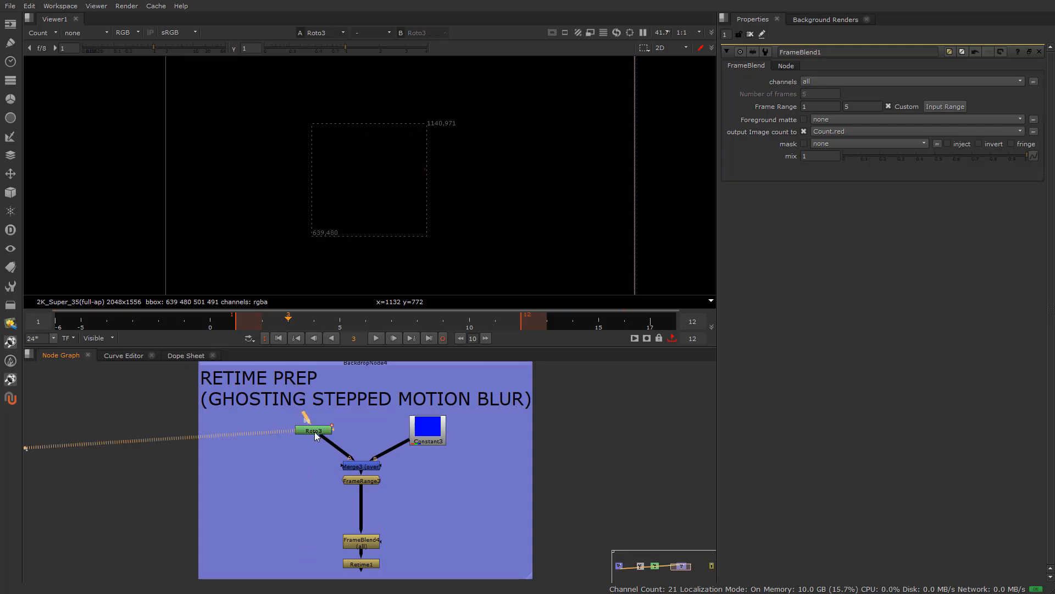
{"action": "double_click", "coordinate": [314, 431]}
{"action": "key", "text": "a"}
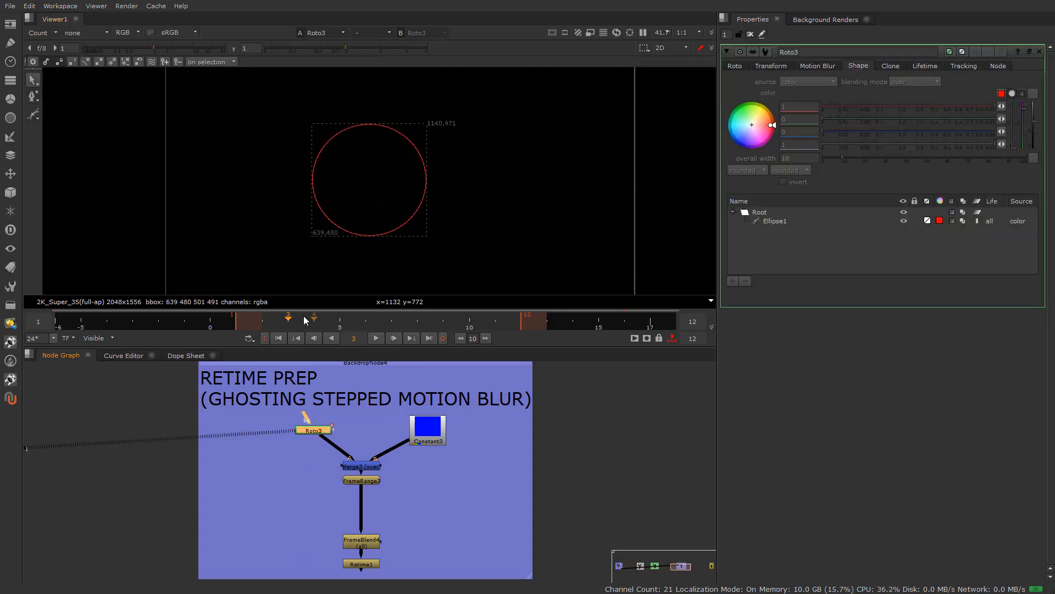
Display Roto3's rgba layer with rgba.alpha as the alpha channel in the viewer.
{"action": "left_click_drag", "start_coordinate": [304, 320], "coordinate": [338, 320]}
{"action": "key", "text": "a"}
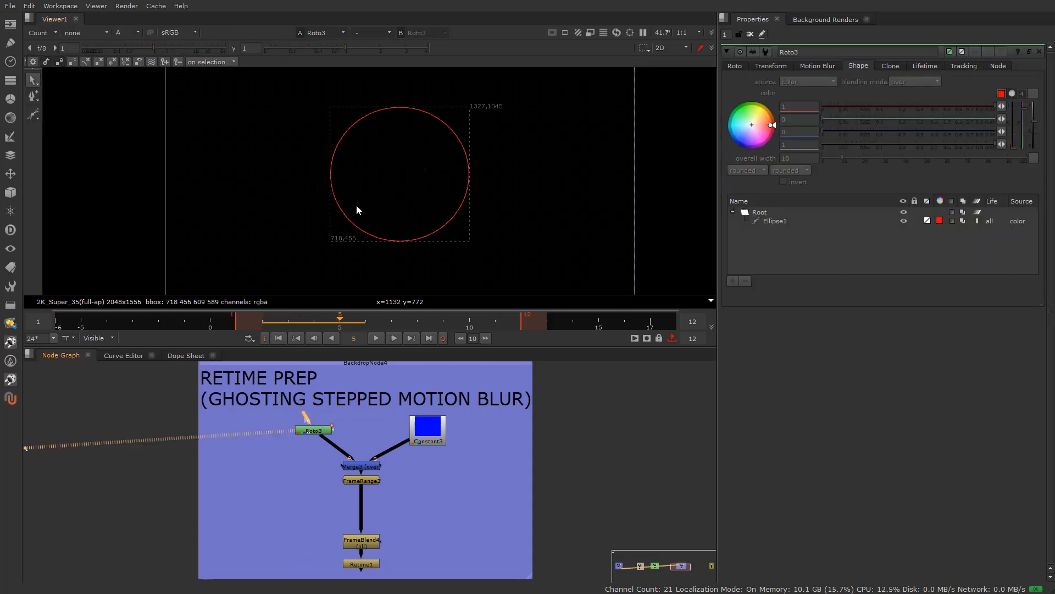
{"action": "left_click", "coordinate": [321, 432]}
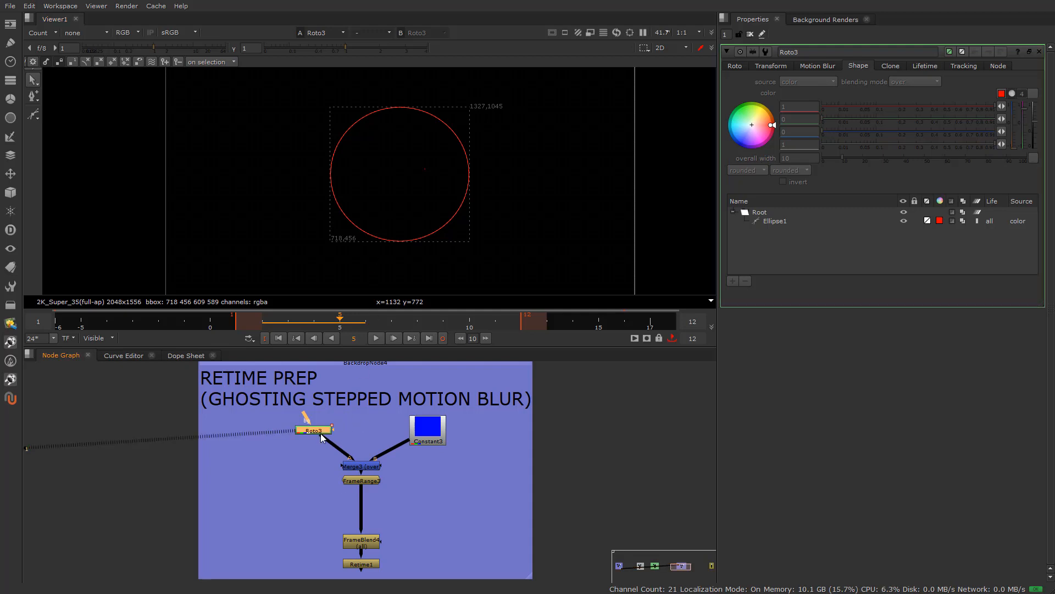
{"action": "left_click", "coordinate": [45, 32]}
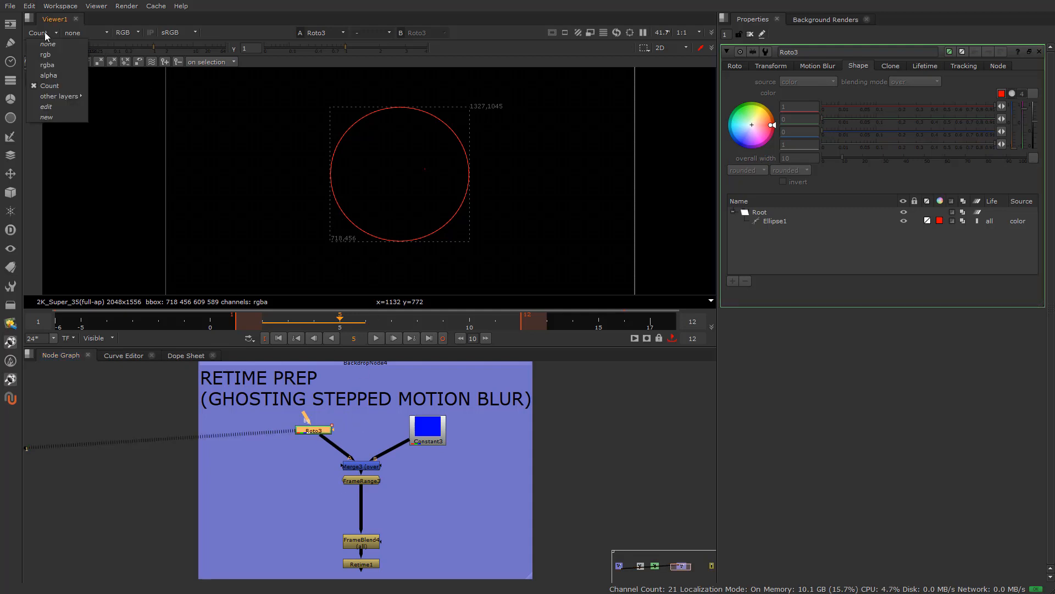
{"action": "left_click", "coordinate": [61, 67]}
{"action": "left_click", "coordinate": [90, 34]}
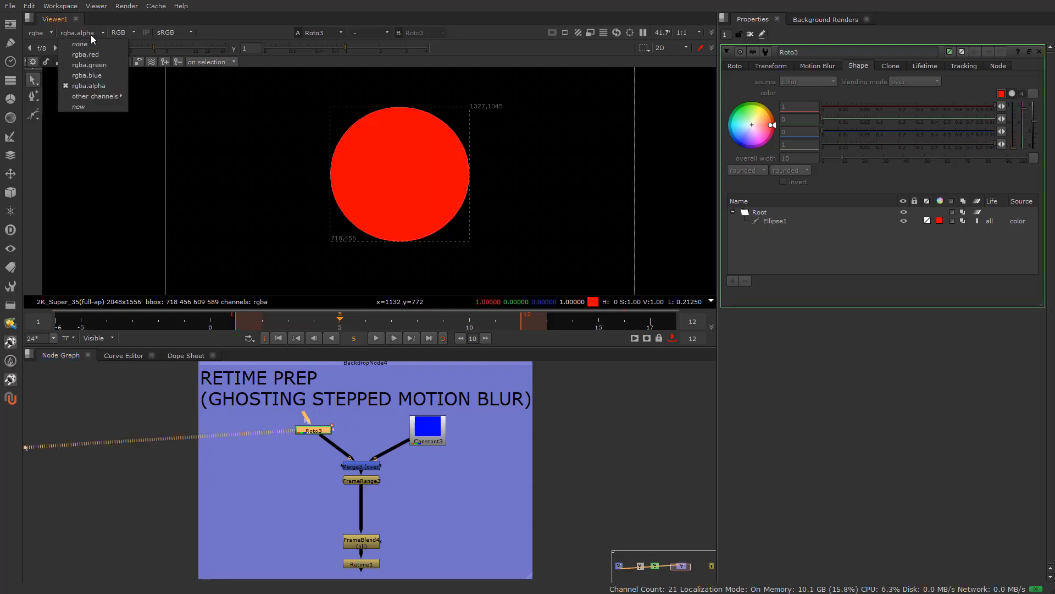
{"action": "left_click", "coordinate": [97, 83]}
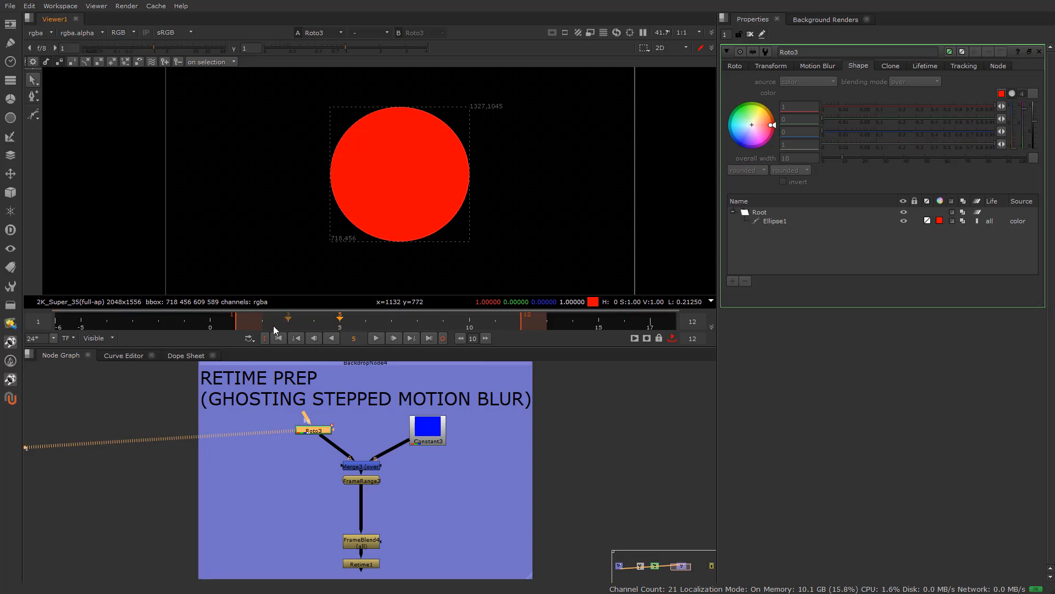
Scrub through Roto3's animation, then view Constant3 and scrub through its frames.
{"action": "left_click_drag", "start_coordinate": [275, 331], "coordinate": [419, 370]}
{"action": "left_click", "coordinate": [431, 427]}
{"action": "key", "text": "1"}
{"action": "left_click_drag", "start_coordinate": [297, 324], "coordinate": [416, 357]}
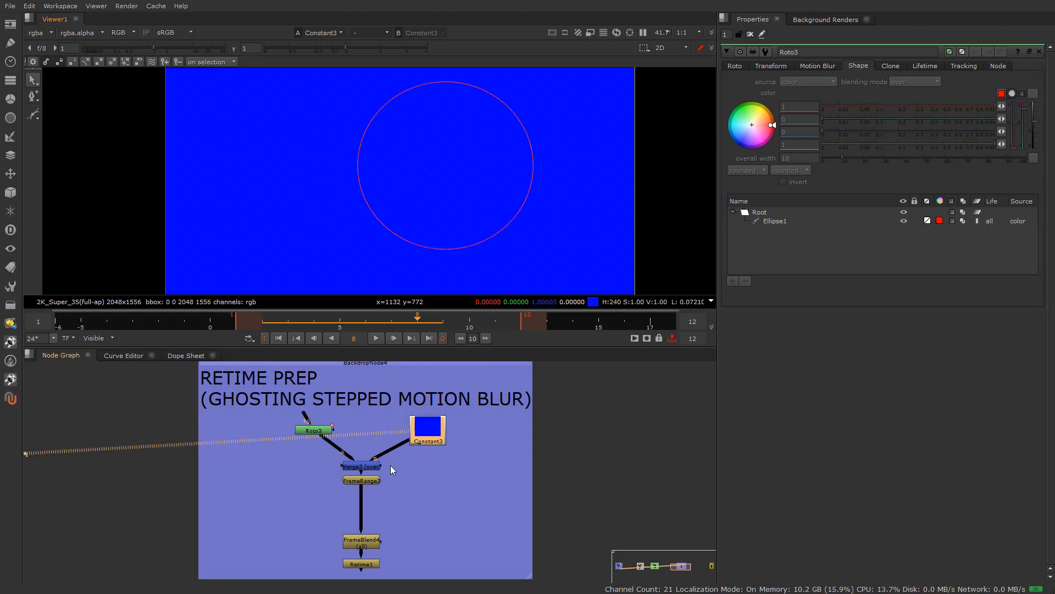
View Merge3 and FrameRange3, open FrameRange3's properties and scrub through the merged animation.
{"action": "left_click", "coordinate": [367, 467]}
{"action": "key", "text": "1"}
{"action": "double_click", "coordinate": [364, 479]}
{"action": "key", "text": "1"}
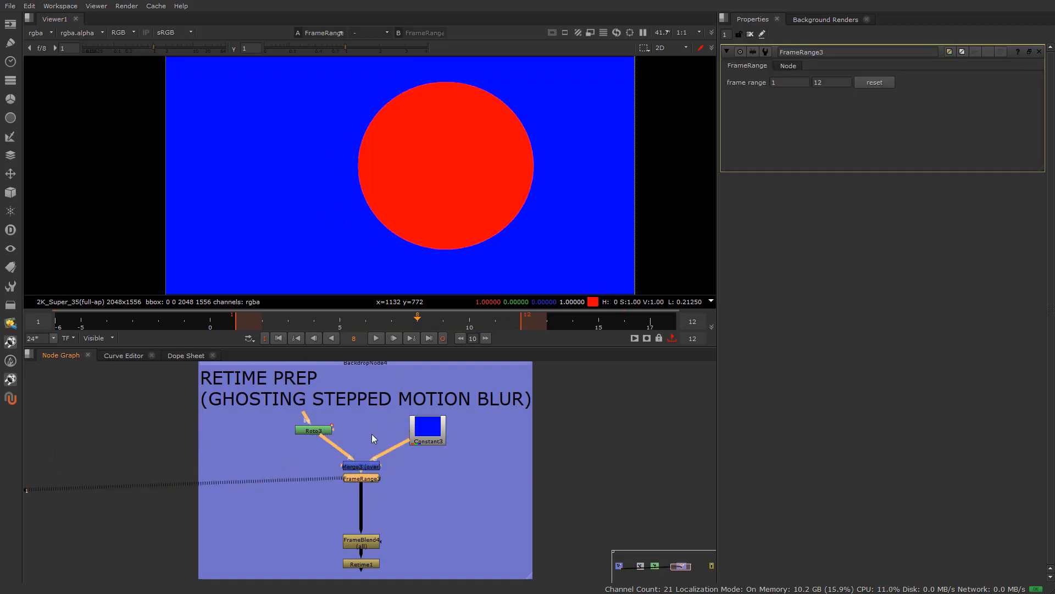
{"action": "left_click_drag", "start_coordinate": [354, 329], "coordinate": [391, 329]}
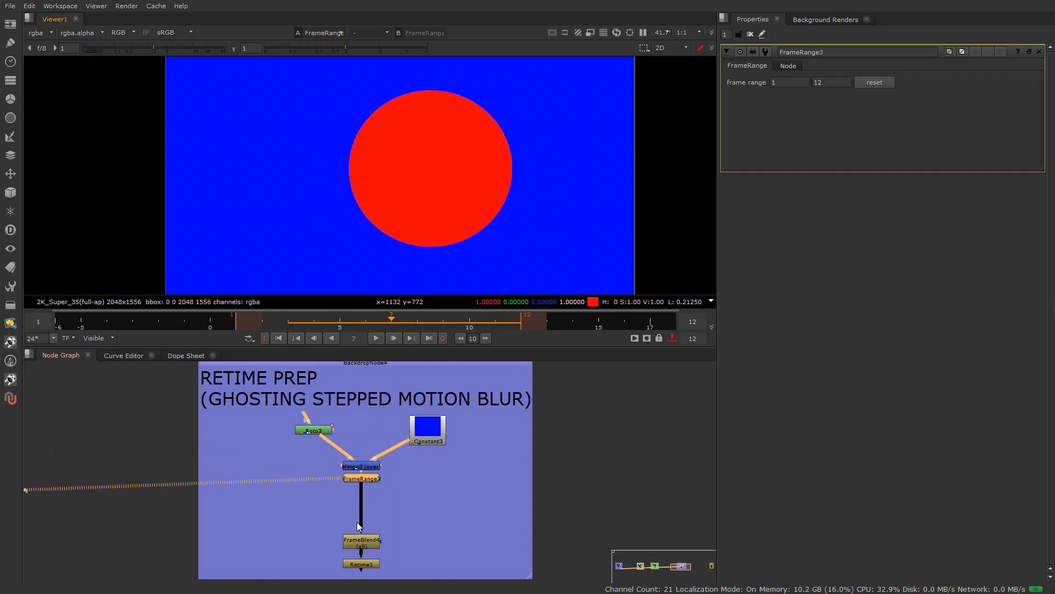
View FrameBlend4, open its properties and scrub through its output.
{"action": "scroll", "coordinate": [358, 526], "scroll_direction": "up", "scroll_amount": 3}
{"action": "double_click", "coordinate": [362, 545]}
{"action": "key", "text": "1"}
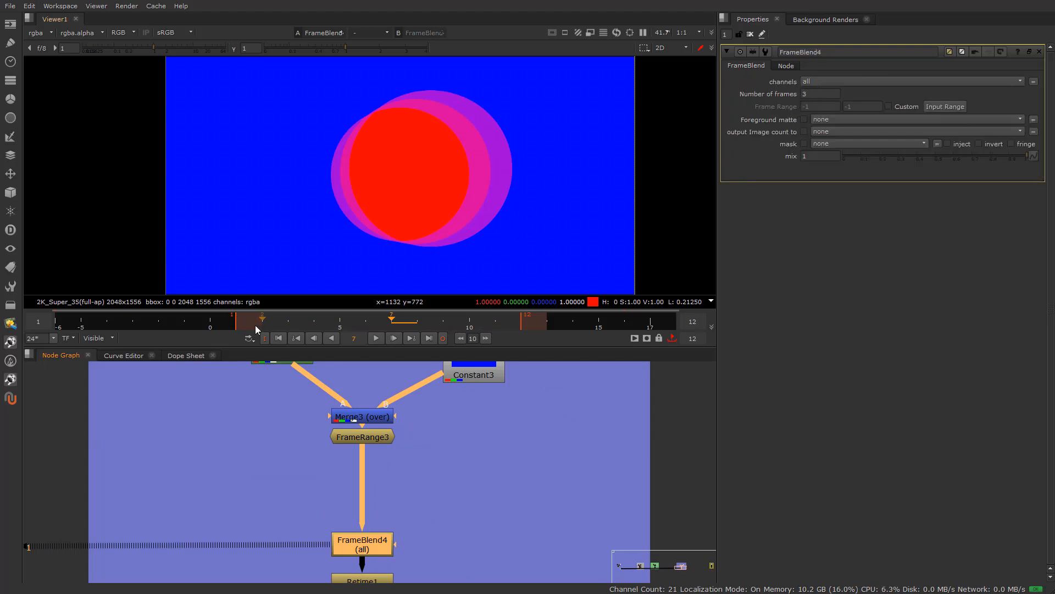
{"action": "left_click_drag", "start_coordinate": [255, 326], "coordinate": [366, 352]}
Examine FrameBlend4's three-frame ghosting by scrubbing back and forth from frame 1, and focus on FrameBlend4 in the node graph.
{"action": "scroll", "coordinate": [354, 508], "scroll_direction": "down", "scroll_amount": 3}
{"action": "middle_click_drag", "start_coordinate": [352, 474], "coordinate": [348, 481]}
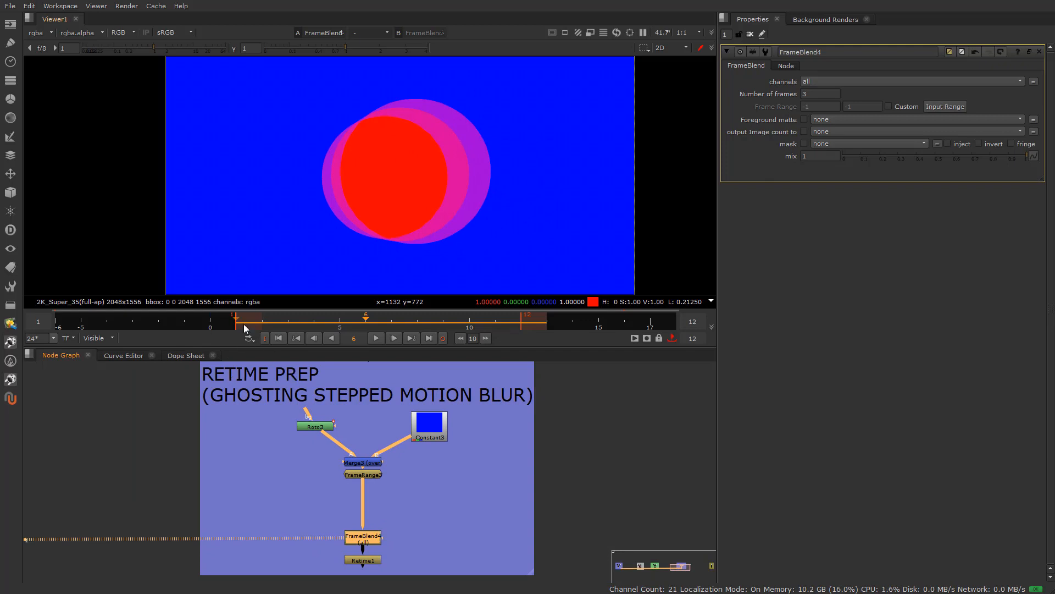
{"action": "left_click_drag", "start_coordinate": [243, 324], "coordinate": [443, 323]}
{"action": "left_click_drag", "start_coordinate": [363, 334], "coordinate": [418, 324]}
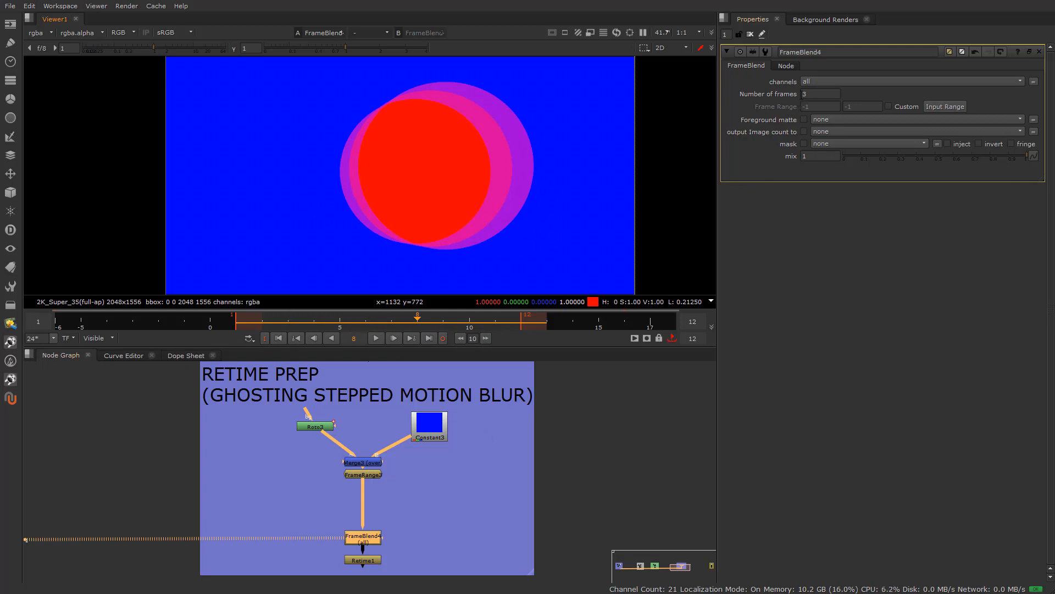
{"action": "left_click_drag", "start_coordinate": [246, 325], "coordinate": [369, 331]}
{"action": "scroll", "coordinate": [443, 474], "scroll_direction": "up", "scroll_amount": 5}
{"action": "left_click", "coordinate": [456, 329]}
{"action": "double_click", "coordinate": [364, 483]}
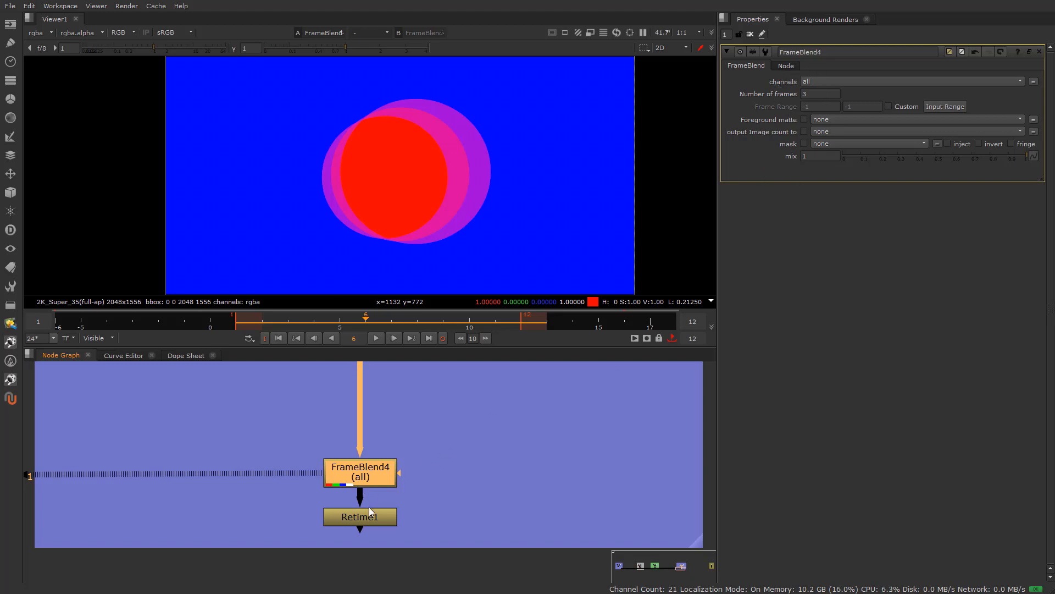
View Retime1, open its properties and play the retimed result from frame 1.
{"action": "left_click", "coordinate": [368, 511]}
{"action": "double_click", "coordinate": [365, 513]}
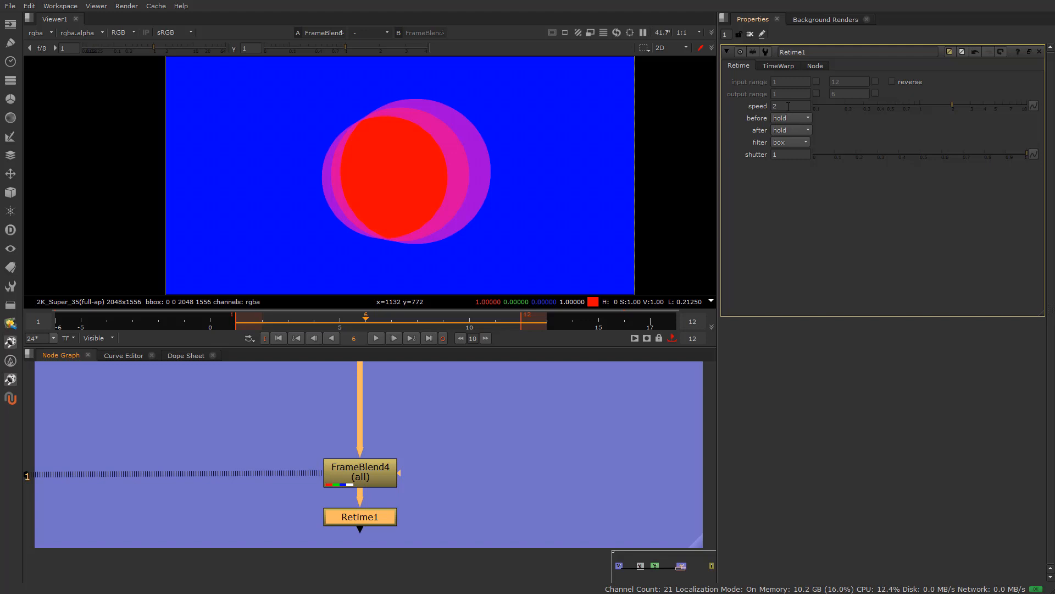
{"action": "key", "text": "1"}
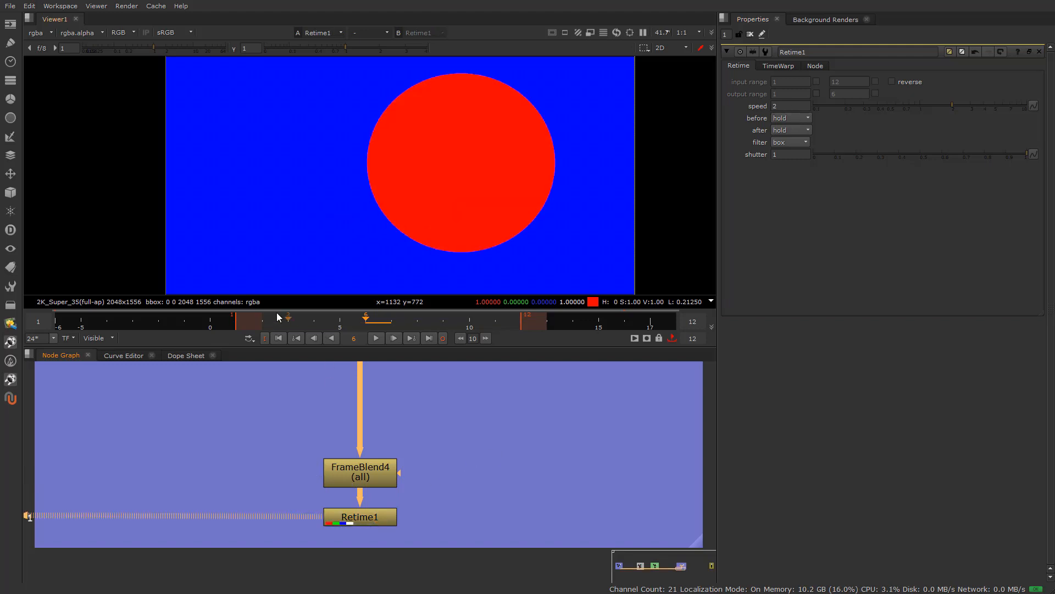
{"action": "left_click_drag", "start_coordinate": [264, 319], "coordinate": [238, 320]}
{"action": "left_click", "coordinate": [381, 336]}
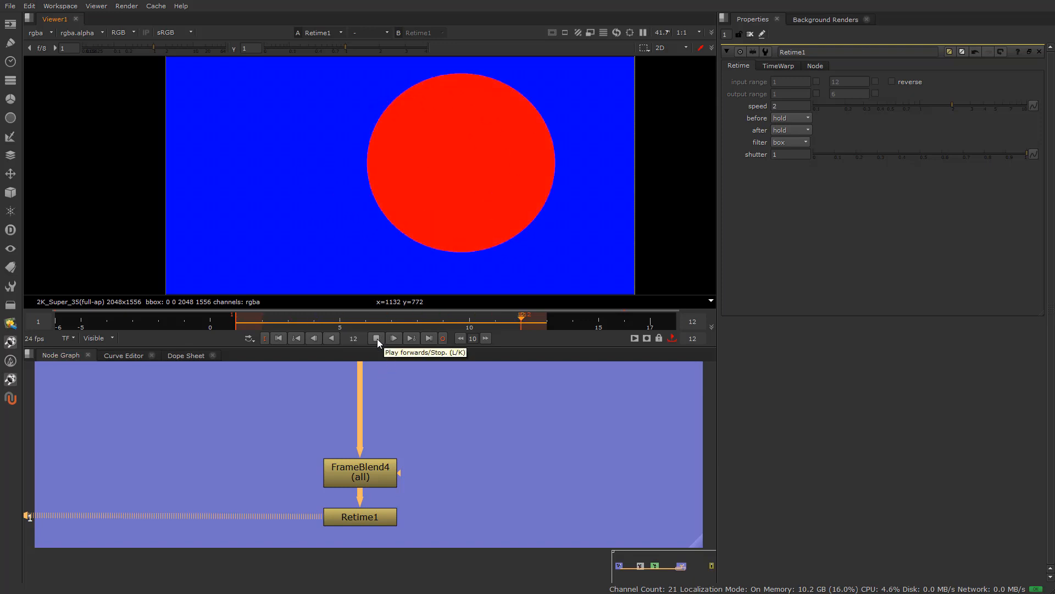
{"action": "left_click", "coordinate": [377, 339]}
Disable FrameBlend4 and check Retime1's output on the first two frames.
{"action": "left_click", "coordinate": [357, 470]}
{"action": "key", "text": "d"}
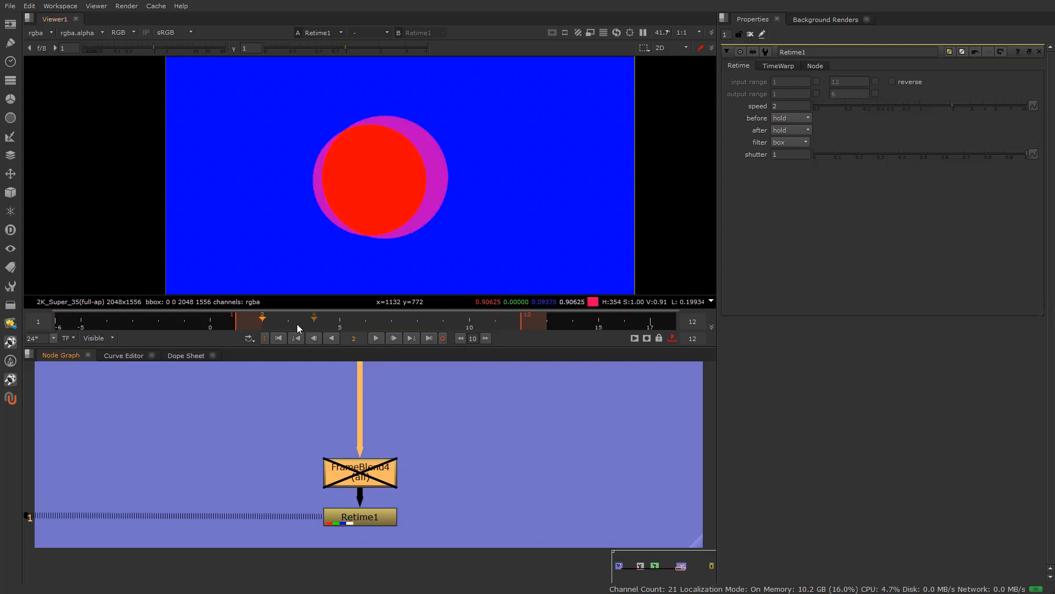
{"action": "left_click", "coordinate": [240, 324]}
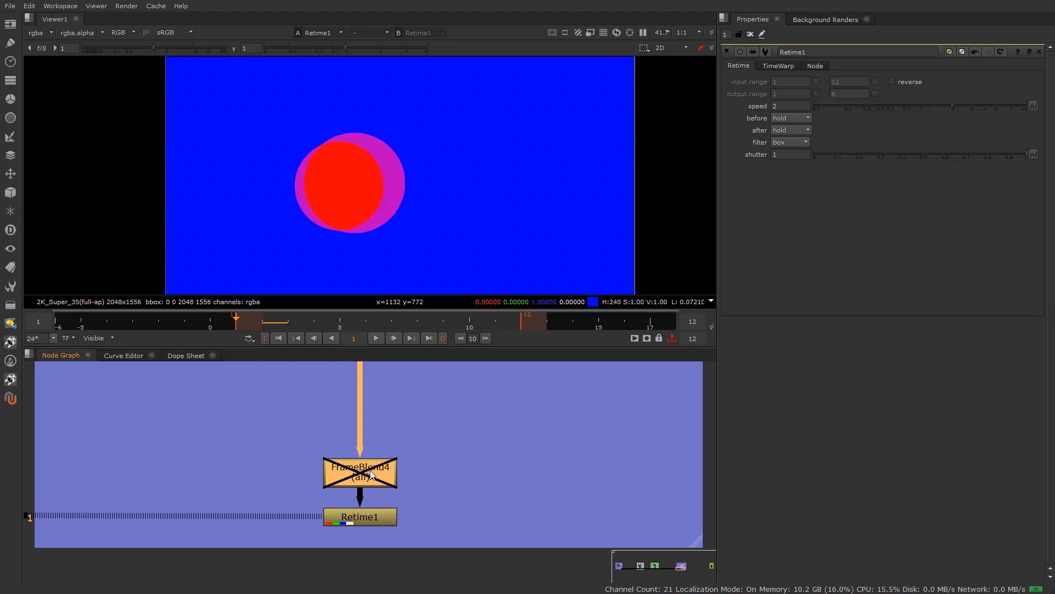
{"action": "key", "text": "1"}
{"action": "left_click", "coordinate": [365, 513]}
{"action": "key", "text": "1"}
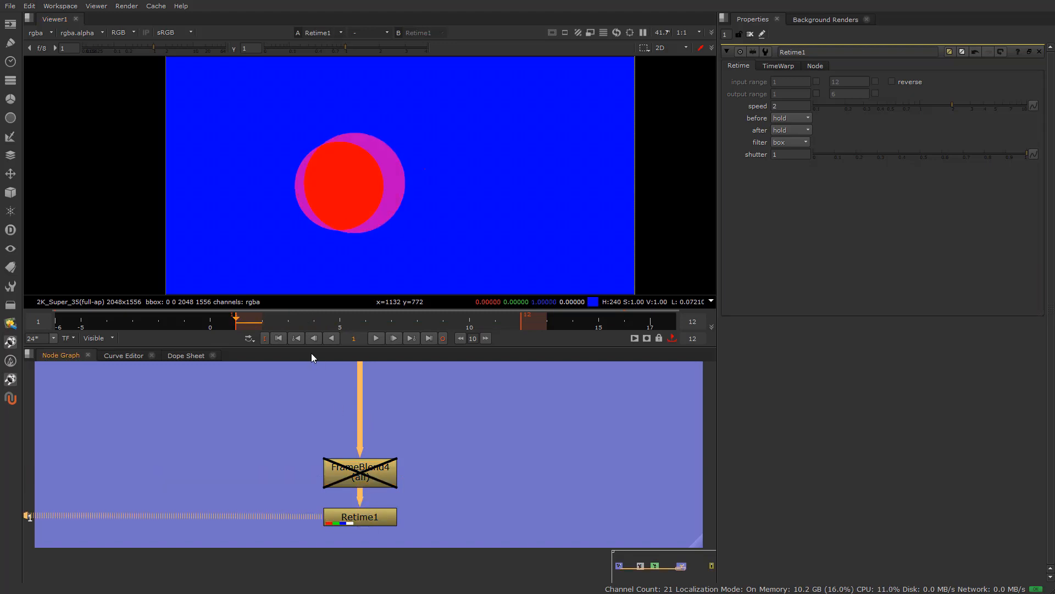
{"action": "mouse_move", "coordinate": [250, 323]}
{"action": "left_mouse_down"}
{"action": "mouse_move", "coordinate": [261, 323]}
{"action": "mouse_move", "coordinate": [233, 325]}
{"action": "mouse_move", "coordinate": [340, 322]}
{"action": "mouse_move", "coordinate": [255, 325]}
{"action": "left_mouse_up"}
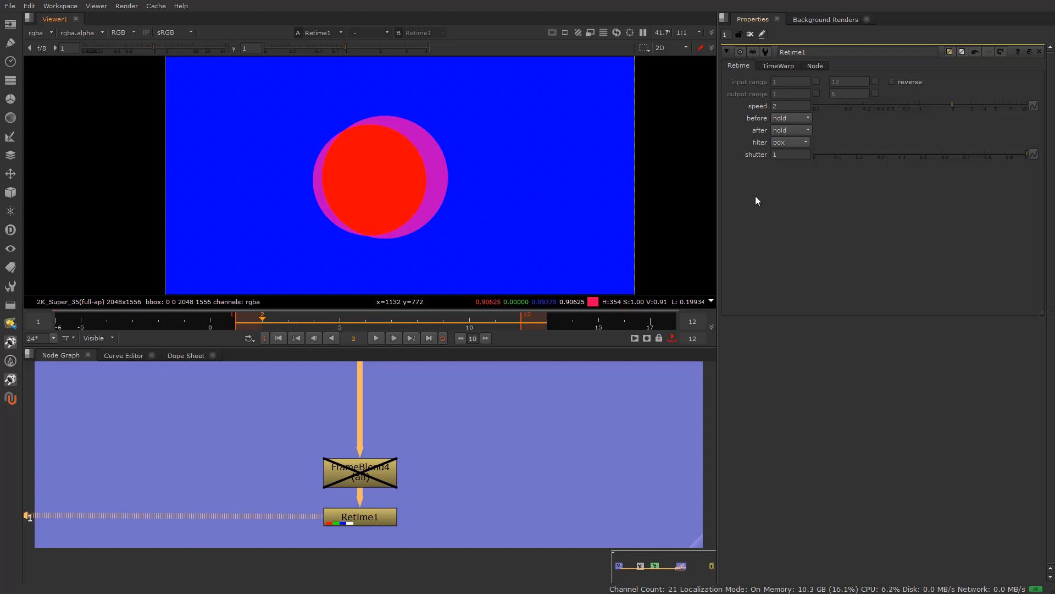
Set Retime1's shutter to 0 and play the result from the first frame.
{"action": "left_click_drag", "start_coordinate": [875, 157], "coordinate": [807, 162]}
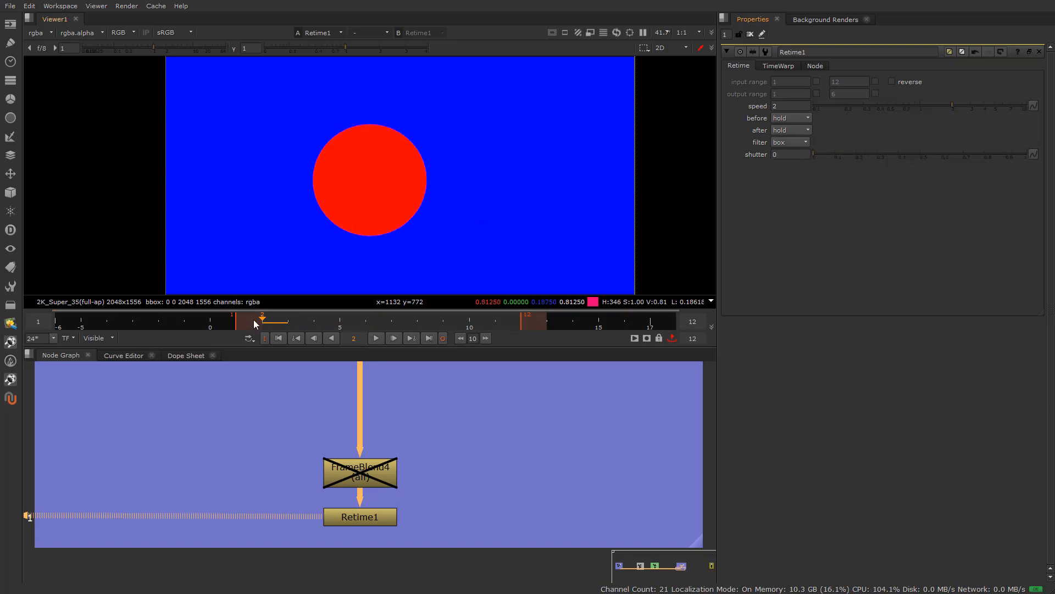
{"action": "left_click_drag", "start_coordinate": [255, 324], "coordinate": [248, 324]}
{"action": "left_click", "coordinate": [378, 342]}
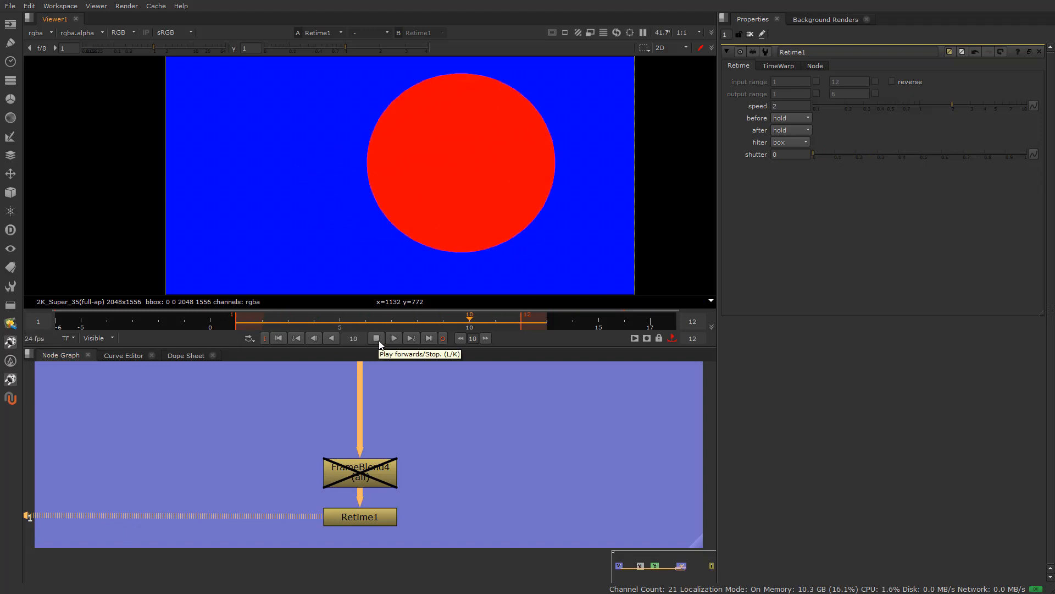
{"action": "left_click", "coordinate": [377, 340]}
Try raising Retime1's shutter to 1 and stepping it through higher values.
{"action": "left_click_drag", "start_coordinate": [829, 154], "coordinate": [1044, 156]}
{"action": "left_click", "coordinate": [789, 156]}
{"action": "scroll", "coordinate": [788, 156], "scroll_direction": "up", "scroll_amount": 2}
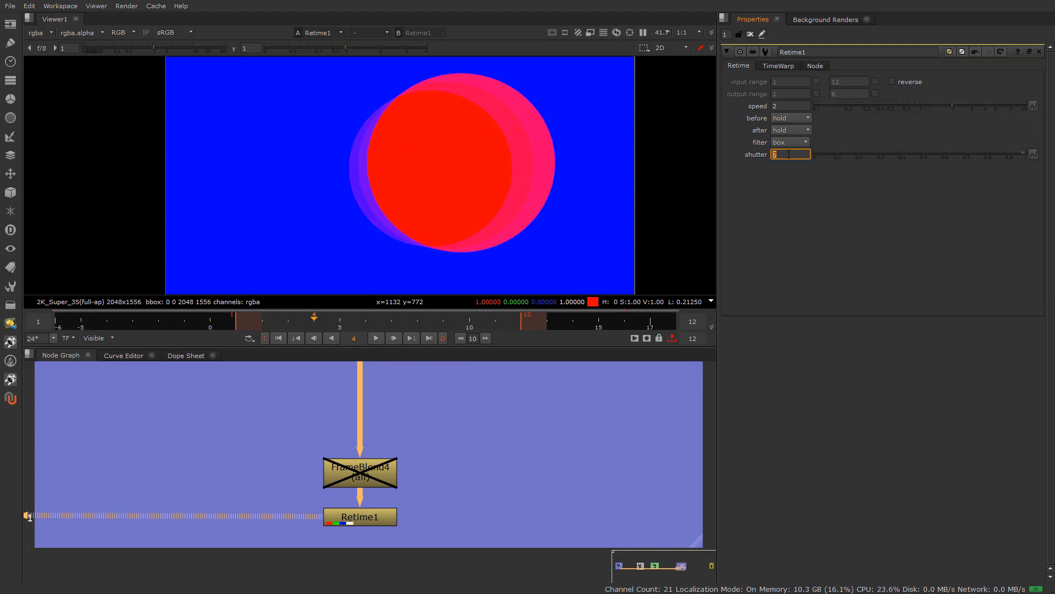
{"action": "scroll", "coordinate": [785, 155], "scroll_direction": "down", "scroll_amount": 4}
{"action": "scroll", "coordinate": [785, 156], "scroll_direction": "up", "scroll_amount": 3}
{"action": "scroll", "coordinate": [784, 155], "scroll_direction": "down", "scroll_amount": 1}
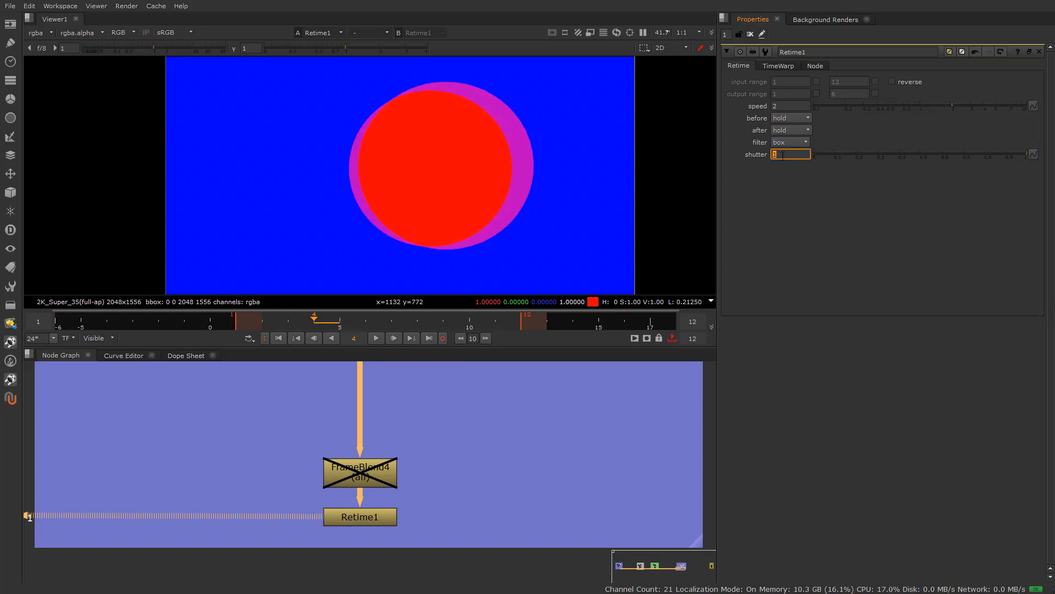
{"action": "scroll", "coordinate": [783, 156], "scroll_direction": "up", "scroll_amount": 1}
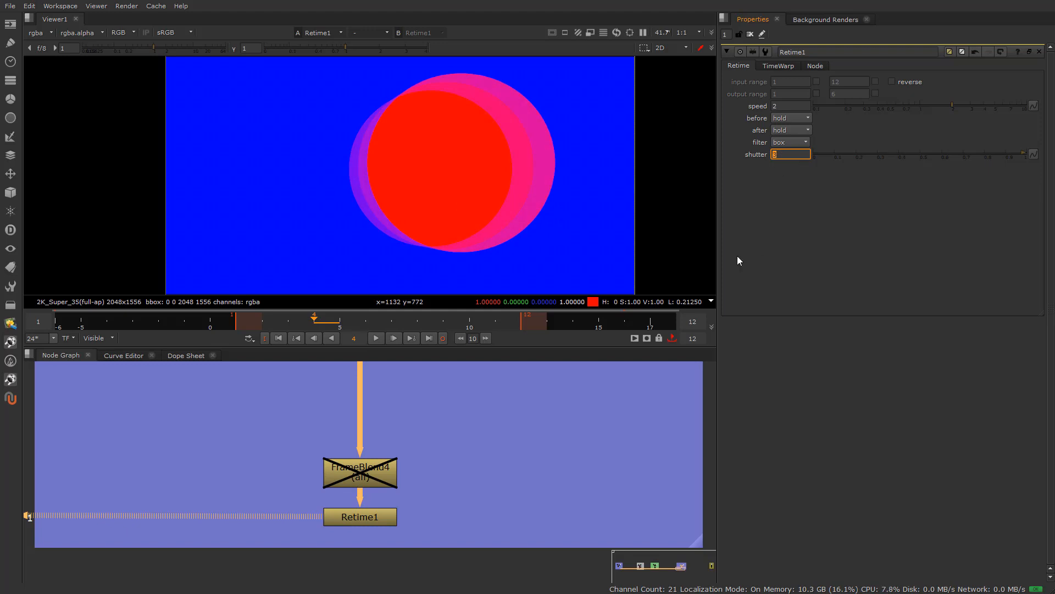
Scrub through the increased shutter's result, then set Retime1's shutter to 0 and scrub through the frames again.
{"action": "left_click", "coordinate": [287, 325]}
{"action": "left_click_drag", "start_coordinate": [335, 319], "coordinate": [242, 321]}
{"action": "left_click_drag", "start_coordinate": [1023, 154], "coordinate": [572, 155]}
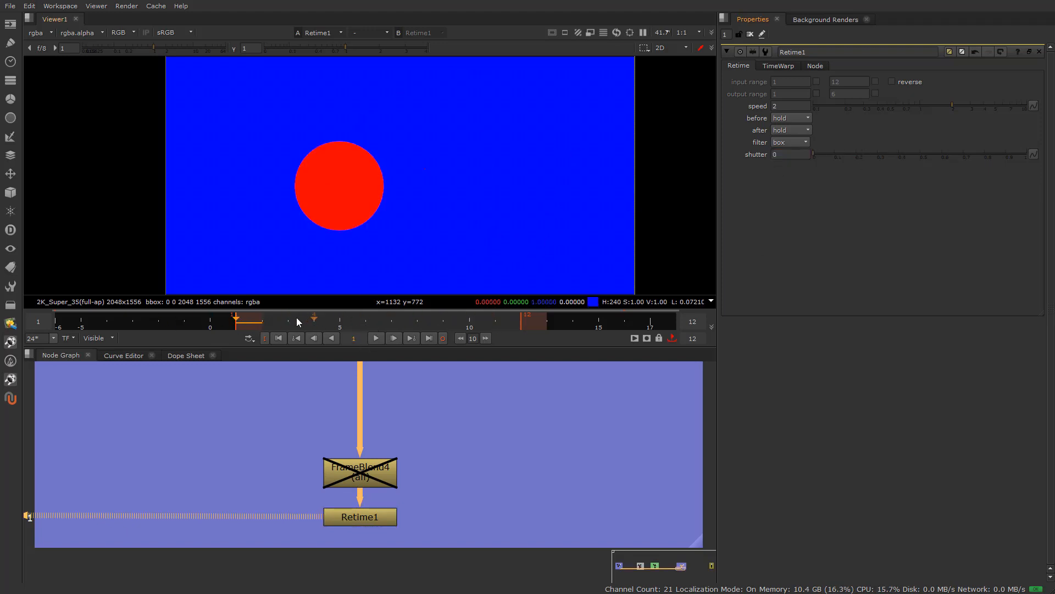
{"action": "left_click_drag", "start_coordinate": [297, 322], "coordinate": [392, 322]}
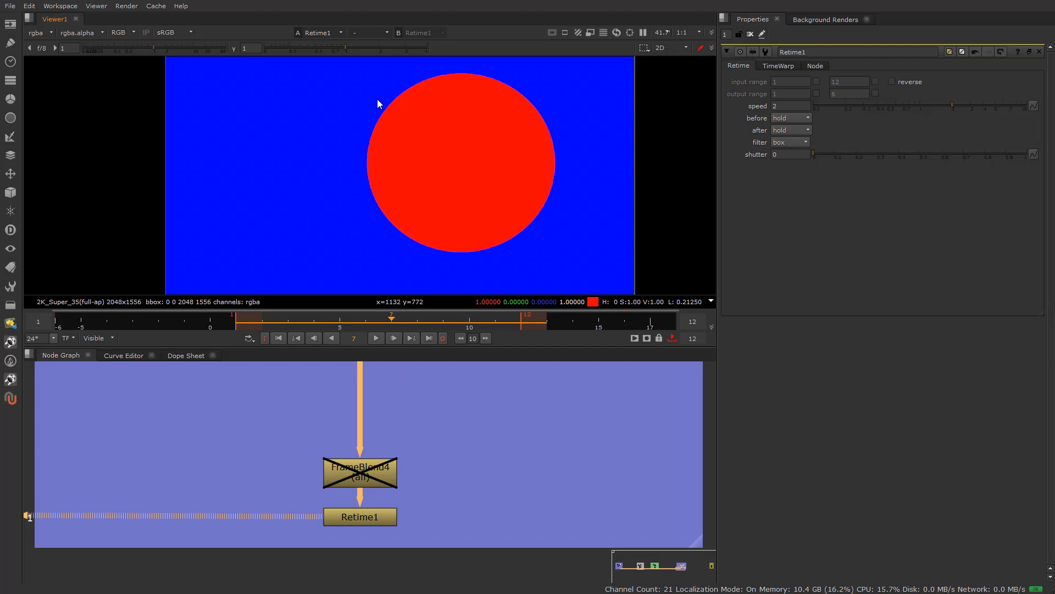
Re-enable FrameBlend4 and scrub through Retime1's output.
{"action": "scroll", "coordinate": [383, 451], "scroll_direction": "down", "scroll_amount": 5}
{"action": "scroll", "coordinate": [381, 467], "scroll_direction": "up", "scroll_amount": 6}
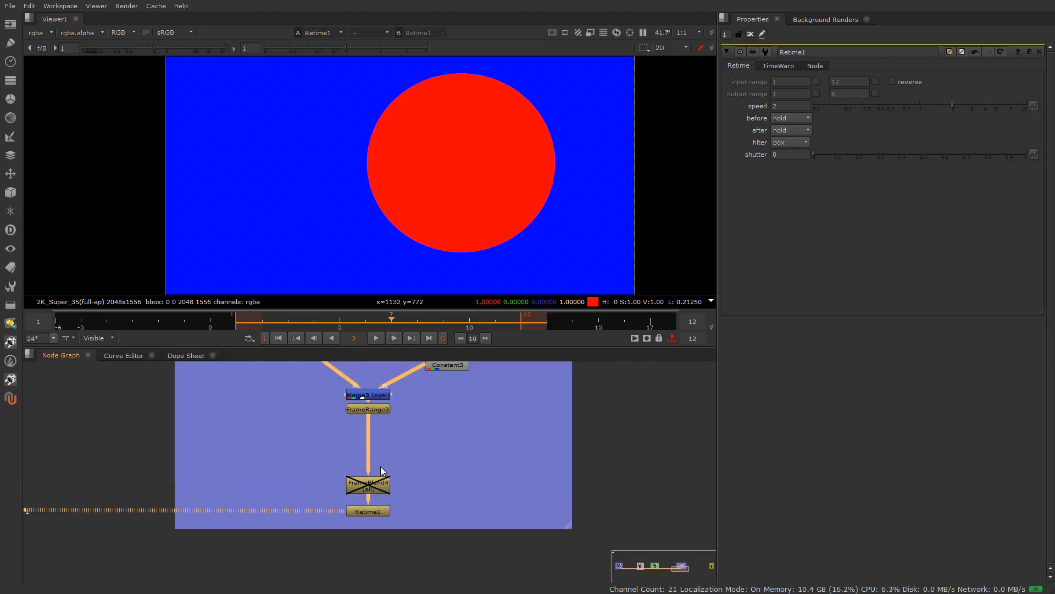
{"action": "left_click", "coordinate": [374, 489]}
{"action": "key", "text": "d"}
{"action": "left_click", "coordinate": [356, 534]}
{"action": "left_click", "coordinate": [324, 439]}
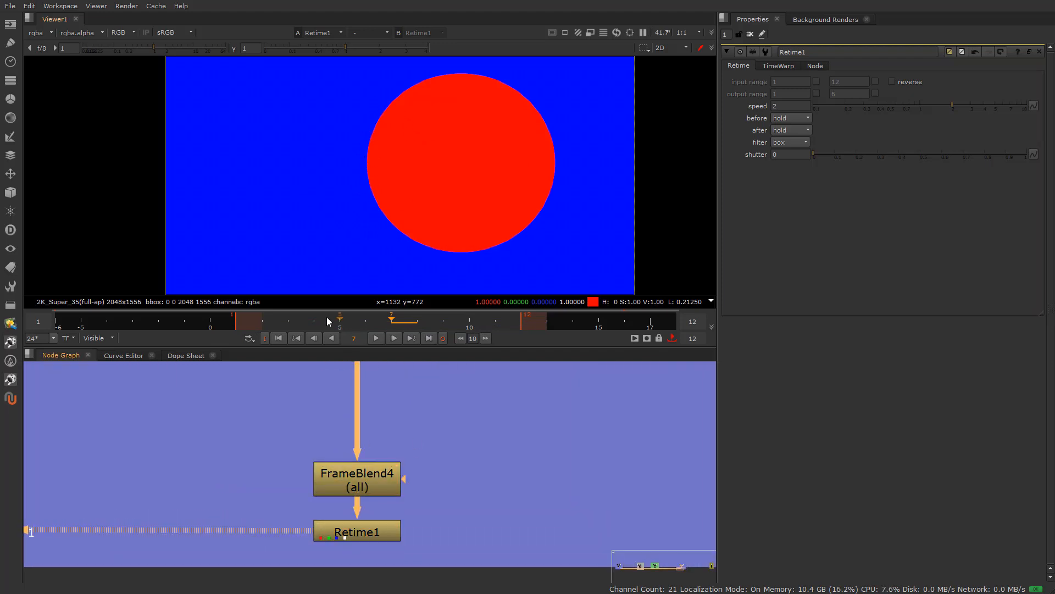
{"action": "left_click_drag", "start_coordinate": [327, 318], "coordinate": [410, 330]}
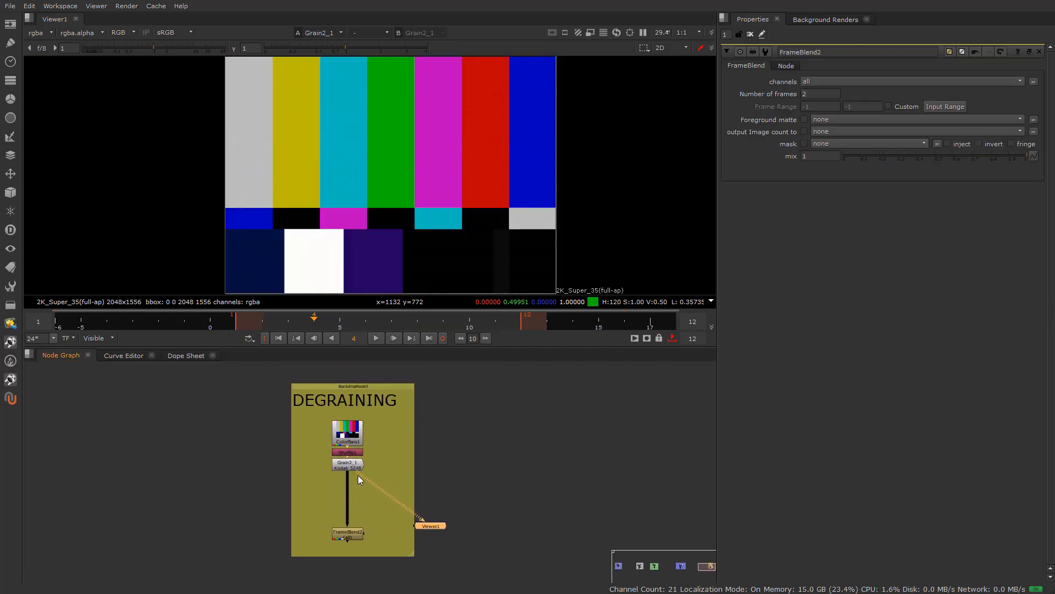
View ColorBars1 and Shuffle1 in the DEGRAINING group, and display Shuffle1's alpha channel with its properties open.
{"action": "scroll", "coordinate": [345, 440], "scroll_direction": "up", "scroll_amount": 5}
{"action": "key", "text": "1"}
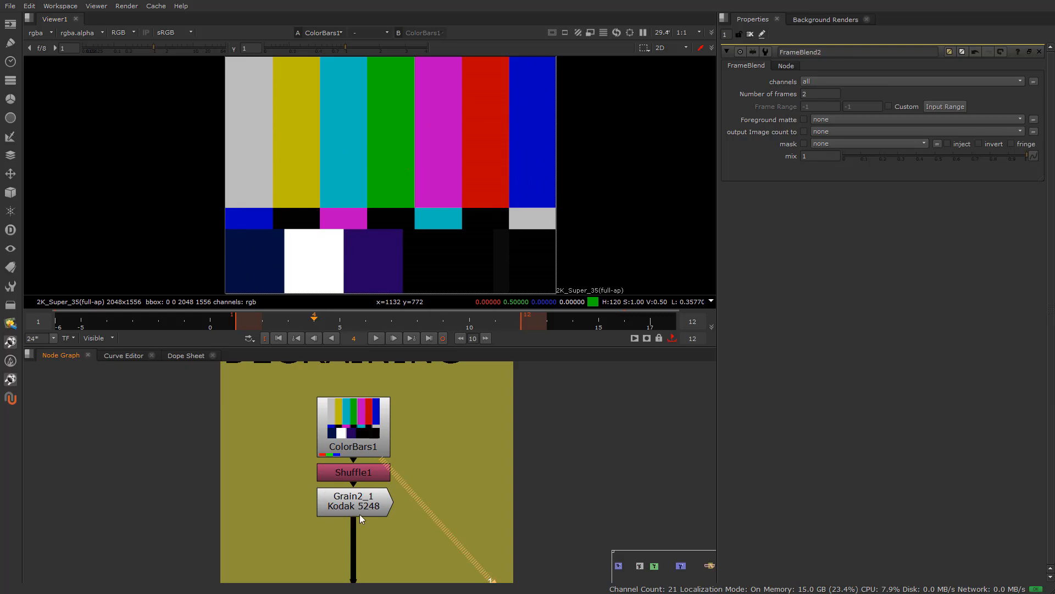
{"action": "scroll", "coordinate": [420, 501], "scroll_direction": "down", "scroll_amount": 2}
{"action": "middle_click_drag", "start_coordinate": [420, 501], "coordinate": [360, 432]}
{"action": "scroll", "coordinate": [328, 417], "scroll_direction": "up", "scroll_amount": 2}
{"action": "left_click", "coordinate": [328, 417]}
{"action": "key", "text": "1"}
{"action": "double_click", "coordinate": [329, 418]}
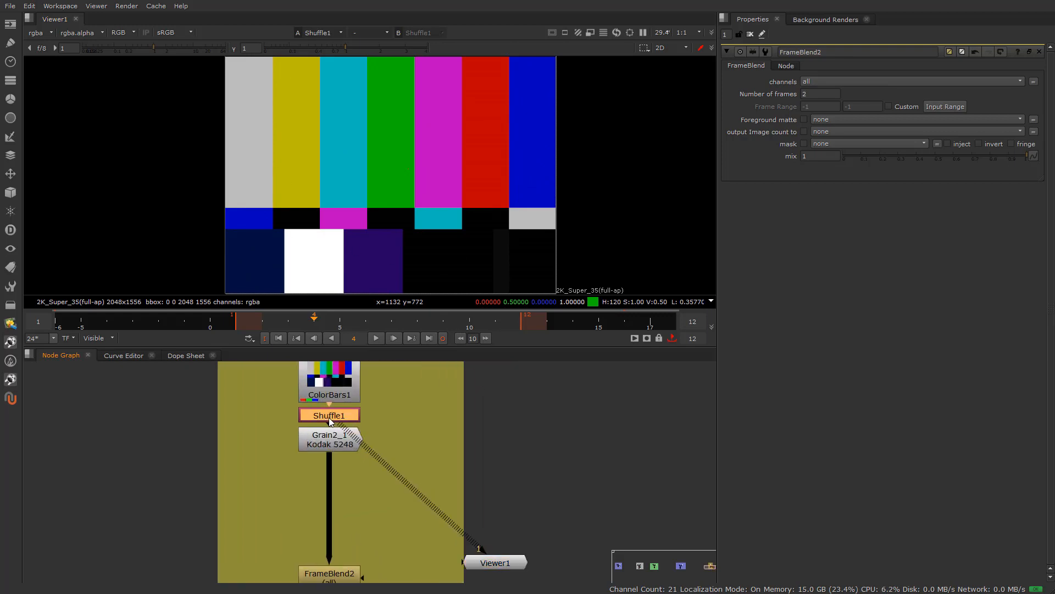
{"action": "key", "text": "a"}
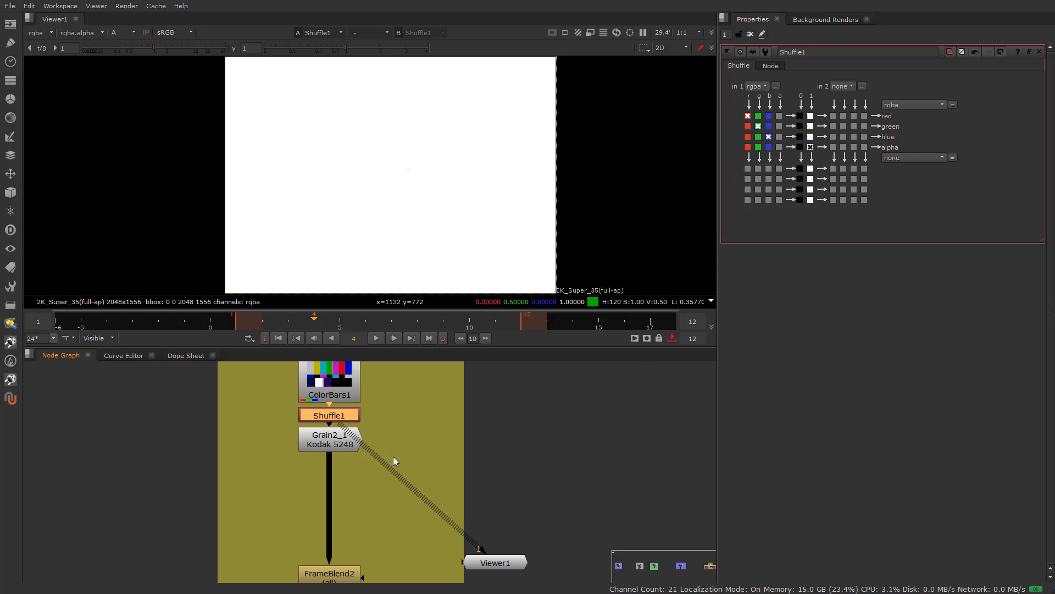
View Grain2_1 in full color with its properties open, and inspect the grain up close on neighboring frames.
{"action": "left_click_drag", "start_coordinate": [384, 462], "coordinate": [330, 443]}
{"action": "double_click", "coordinate": [328, 443]}
{"action": "key", "text": "a"}
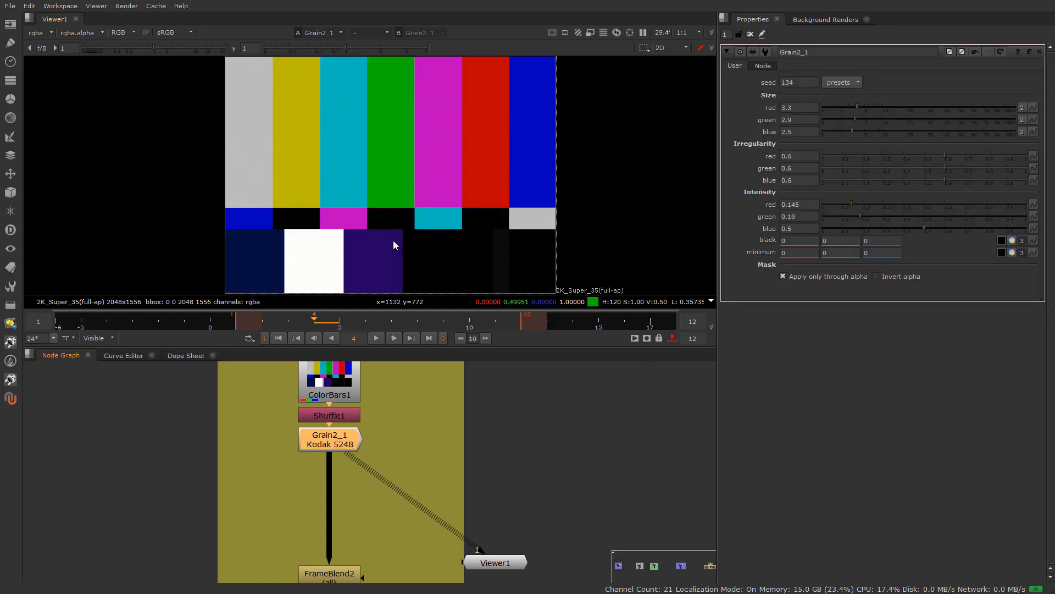
{"action": "scroll", "coordinate": [386, 187], "scroll_direction": "up", "scroll_amount": 6}
{"action": "left_click_drag", "start_coordinate": [325, 322], "coordinate": [350, 318]}
{"action": "scroll", "coordinate": [344, 208], "scroll_direction": "down", "scroll_amount": 4}
View FrameBlend2 below the Grain2_1 node in the viewer and open its properties.
{"action": "scroll", "coordinate": [346, 572], "scroll_direction": "down", "scroll_amount": 2}
{"action": "middle_click_drag", "start_coordinate": [347, 574], "coordinate": [355, 509]}
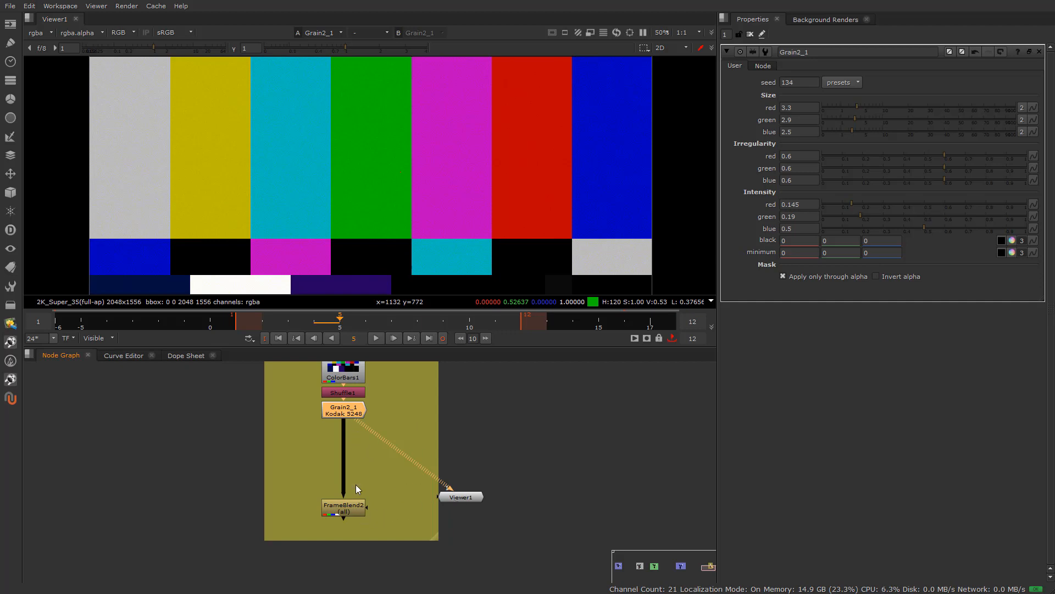
{"action": "left_click", "coordinate": [344, 513]}
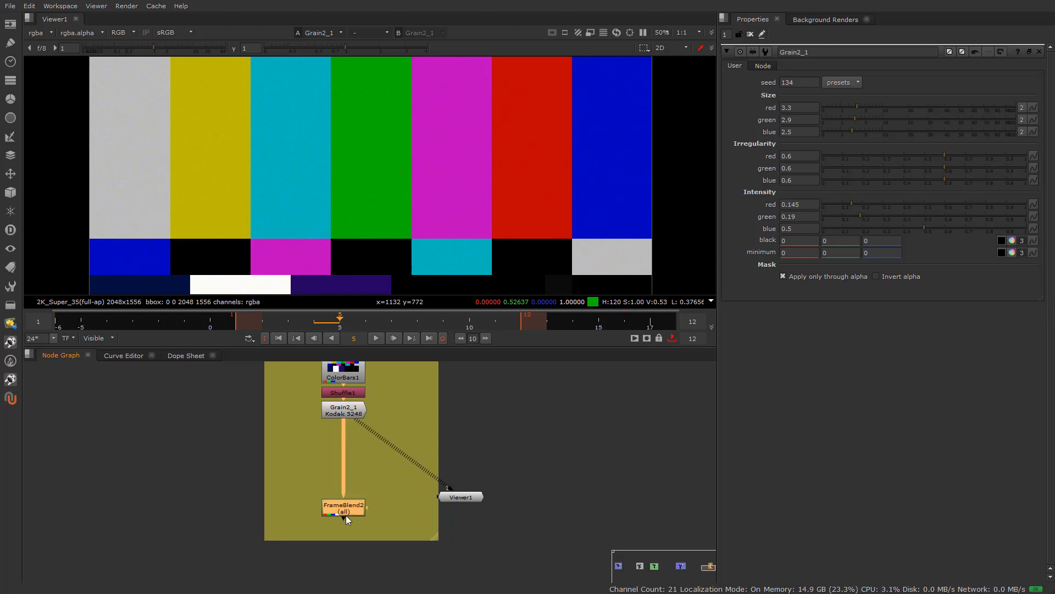
{"action": "key", "text": "1"}
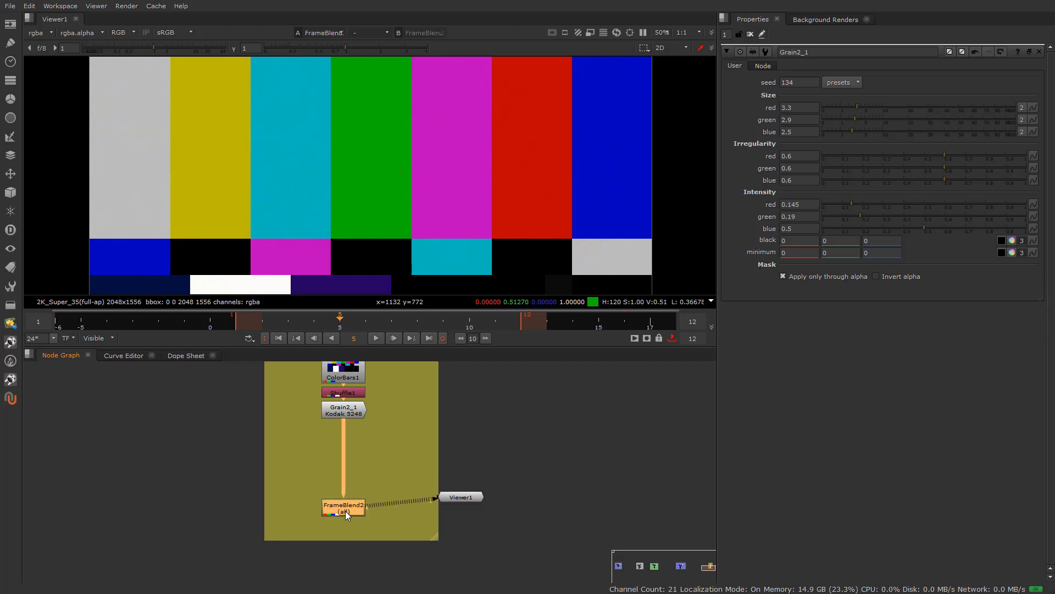
{"action": "double_click", "coordinate": [345, 511]}
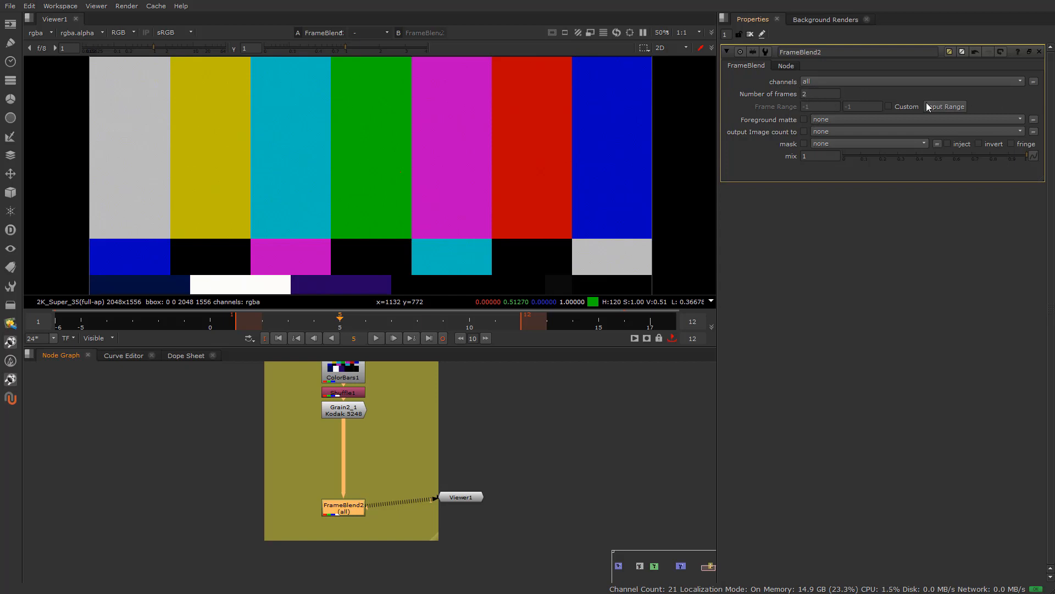
Enable the custom frame range on FrameBlend2 and set it from 1 to 12.
{"action": "left_click", "coordinate": [892, 107]}
{"action": "left_click_drag", "start_coordinate": [814, 107], "coordinate": [793, 107]}
{"action": "type", "text": "1"}
{"action": "key", "text": "Tab"}
{"action": "type", "text": "12"}
{"action": "left_click", "coordinate": [823, 106]}
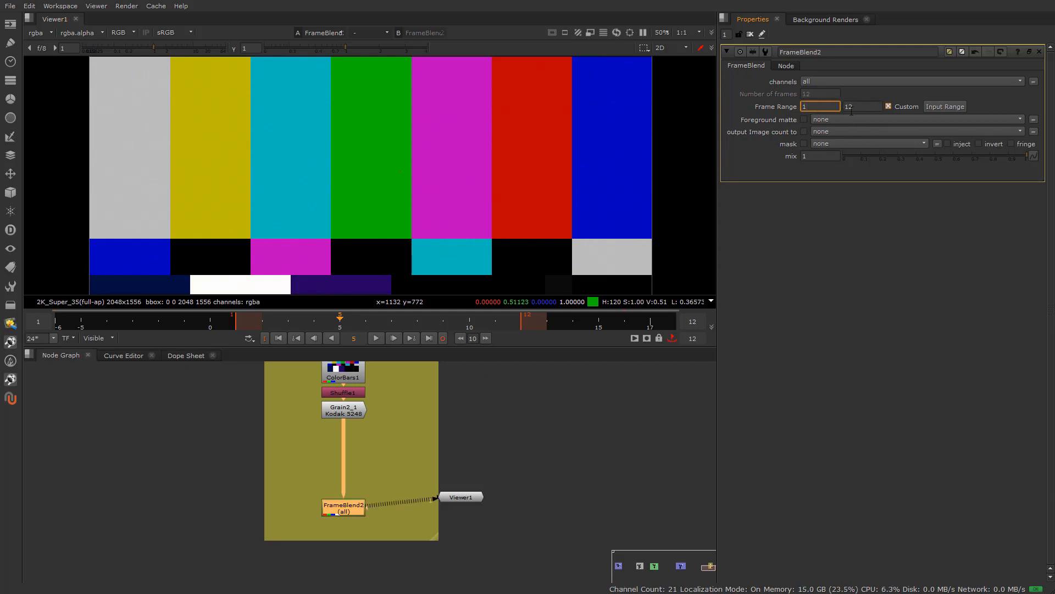
Examine the color bars' grain up close, repeatedly disabling and re-enabling FrameBlend2 to compare the grained and blended images.
{"action": "left_click", "coordinate": [353, 262]}
{"action": "scroll", "coordinate": [434, 229], "scroll_direction": "up", "scroll_amount": 12}
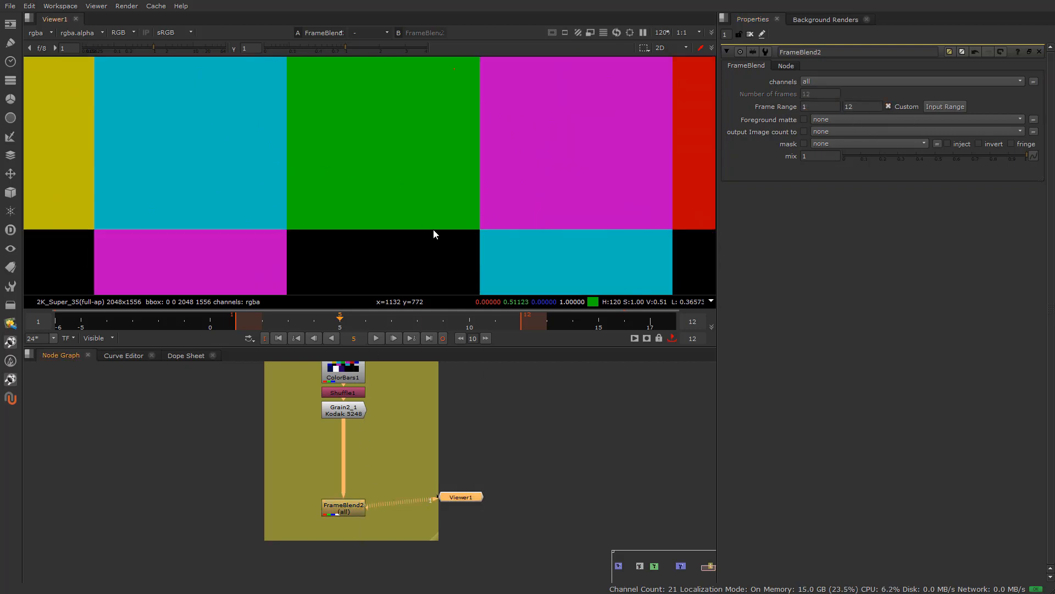
{"action": "scroll", "coordinate": [502, 218], "scroll_direction": "up", "scroll_amount": 2}
{"action": "left_click", "coordinate": [351, 505]}
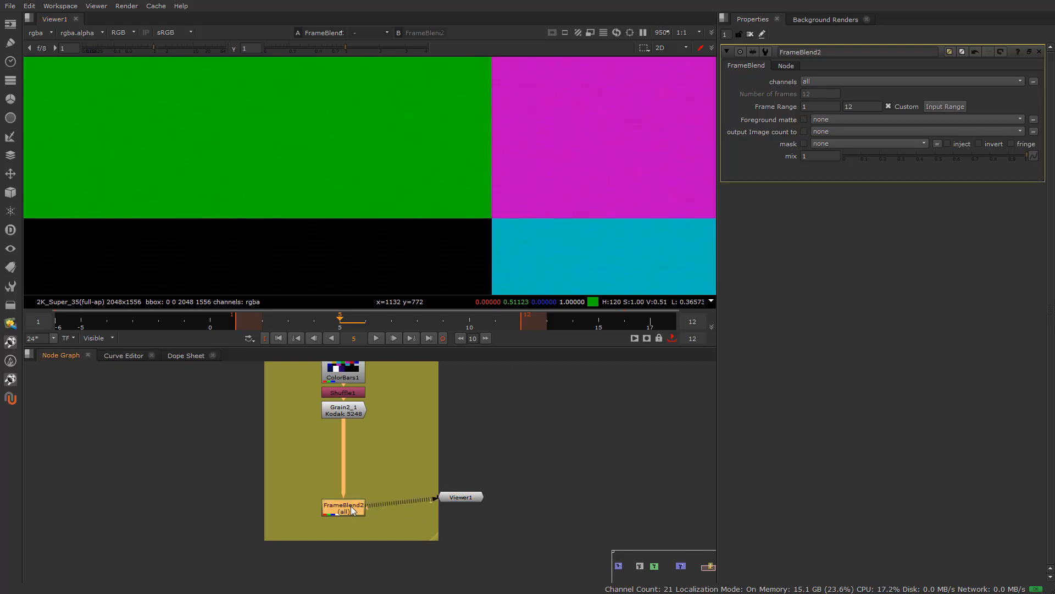
{"action": "key", "text": "d"}
{"action": "key", "text": "d"}
{"action": "key", "text": "d"}
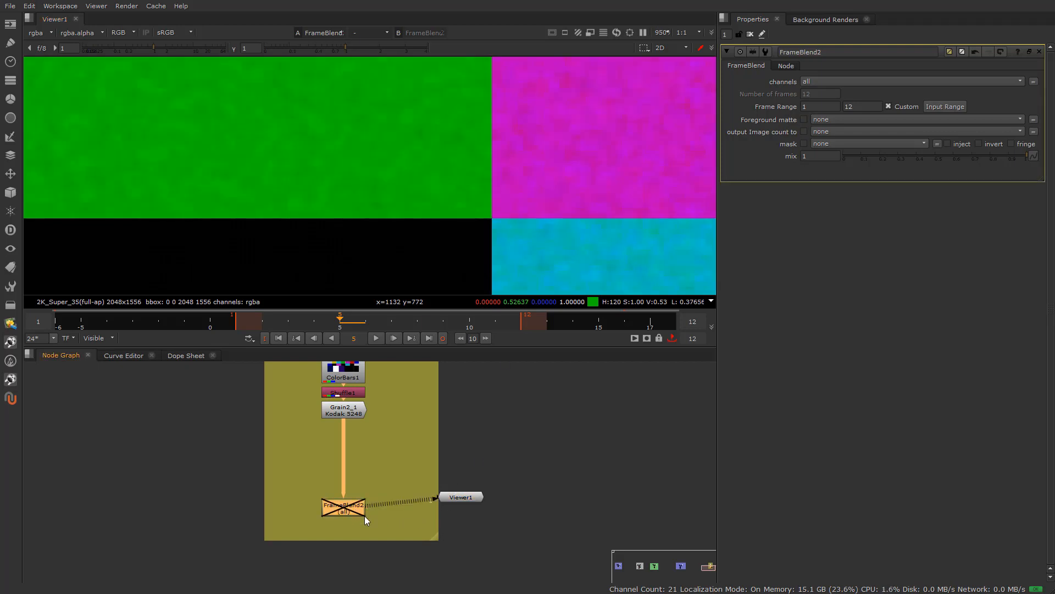
{"action": "key", "text": "d"}
{"action": "key", "text": "d"}
{"action": "key", "text": "d"}
{"action": "key", "text": "d"}
{"action": "key", "text": "d"}
{"action": "key", "text": "d"}
{"action": "key", "text": "d"}
{"action": "key", "text": "d"}
{"action": "key", "text": "d"}
{"action": "scroll", "coordinate": [485, 230], "scroll_direction": "up", "scroll_amount": 4}
{"action": "key", "text": "d"}
{"action": "key", "text": "d"}
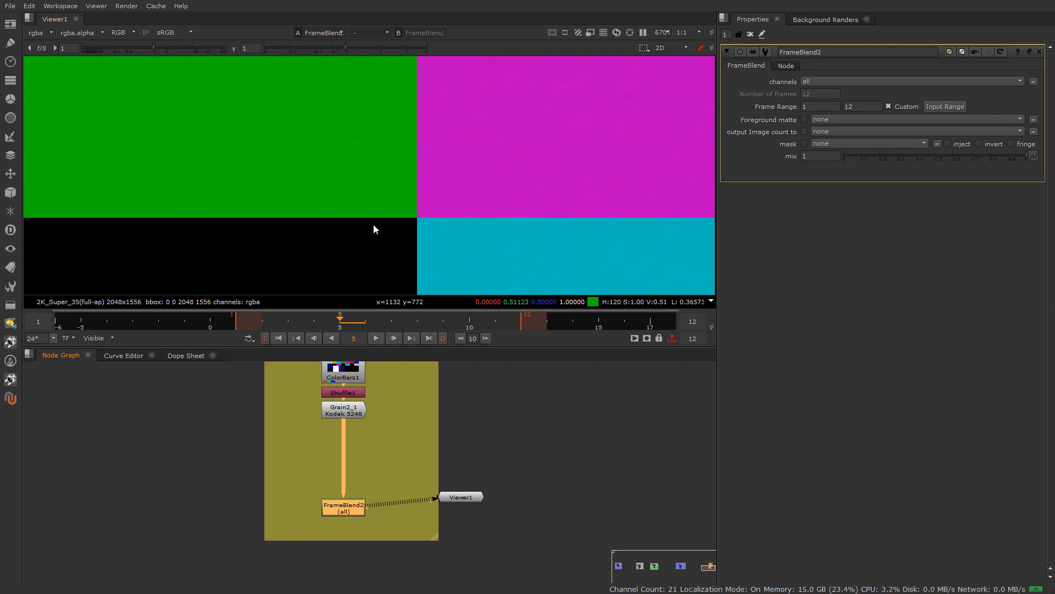
Compare the whole color bars image with FrameBlend2 disabled and enabled, leave it enabled, and move the Viewer1 node just below it.
{"action": "scroll", "coordinate": [373, 224], "scroll_direction": "down", "scroll_amount": 8}
{"action": "key", "text": "d"}
{"action": "key", "text": "d"}
{"action": "key", "text": "d"}
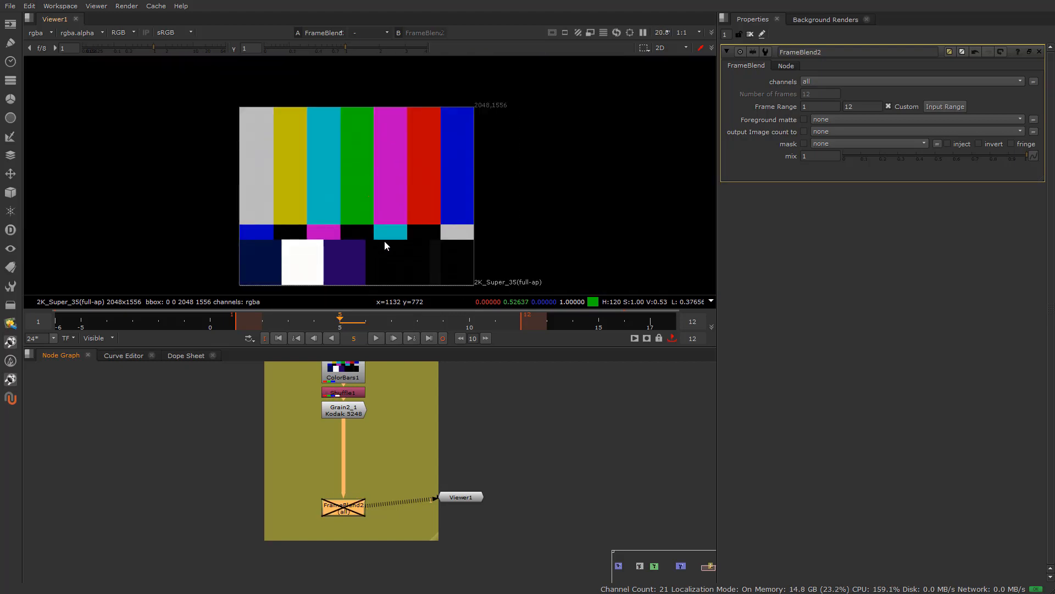
{"action": "key", "text": "d"}
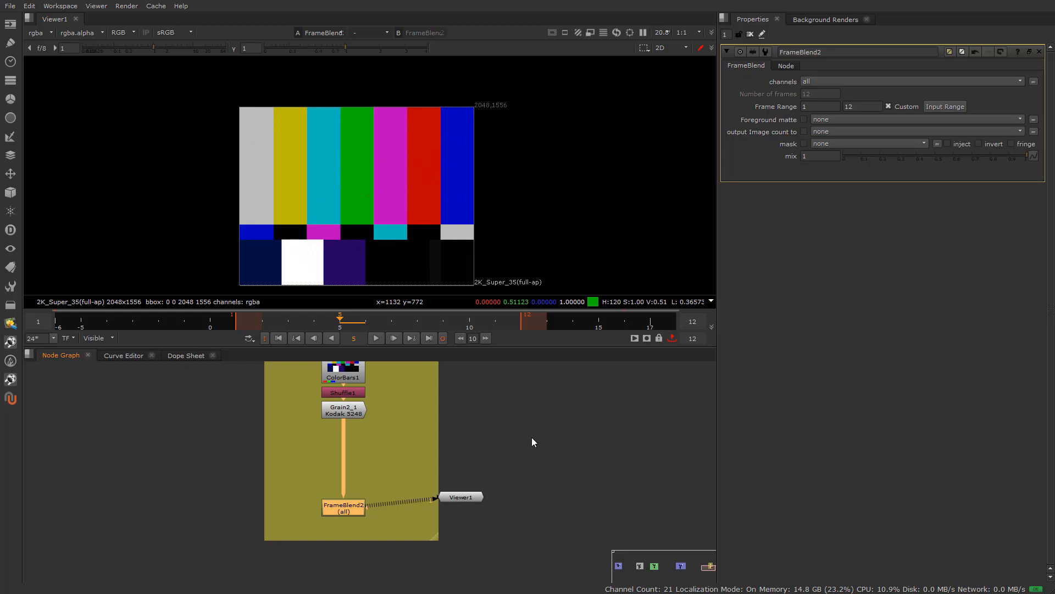
{"action": "left_click_drag", "start_coordinate": [461, 499], "coordinate": [384, 556]}
{"action": "scroll", "coordinate": [359, 273], "scroll_direction": "up", "scroll_amount": 2}
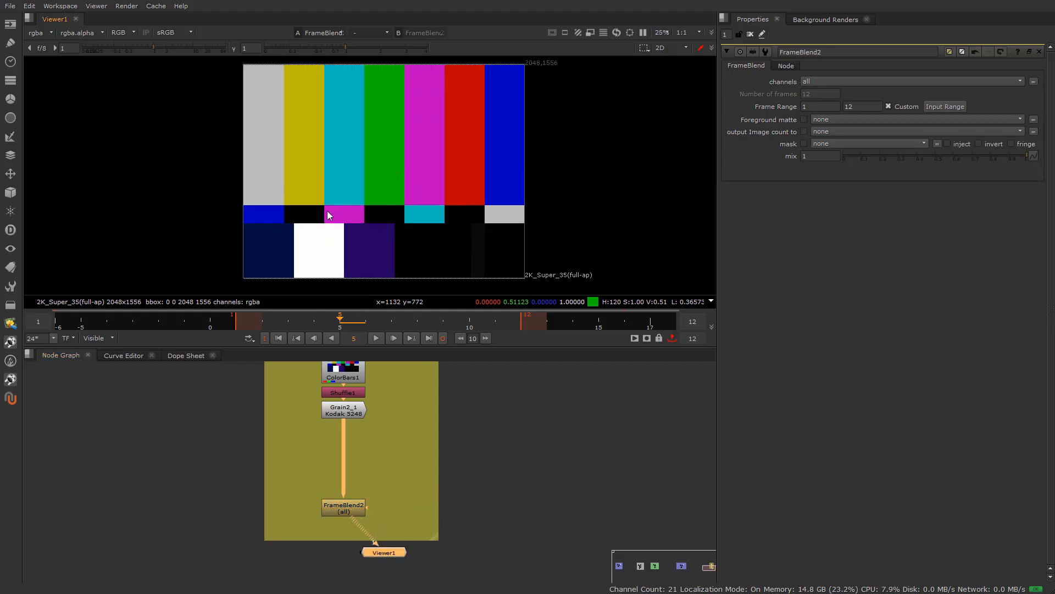